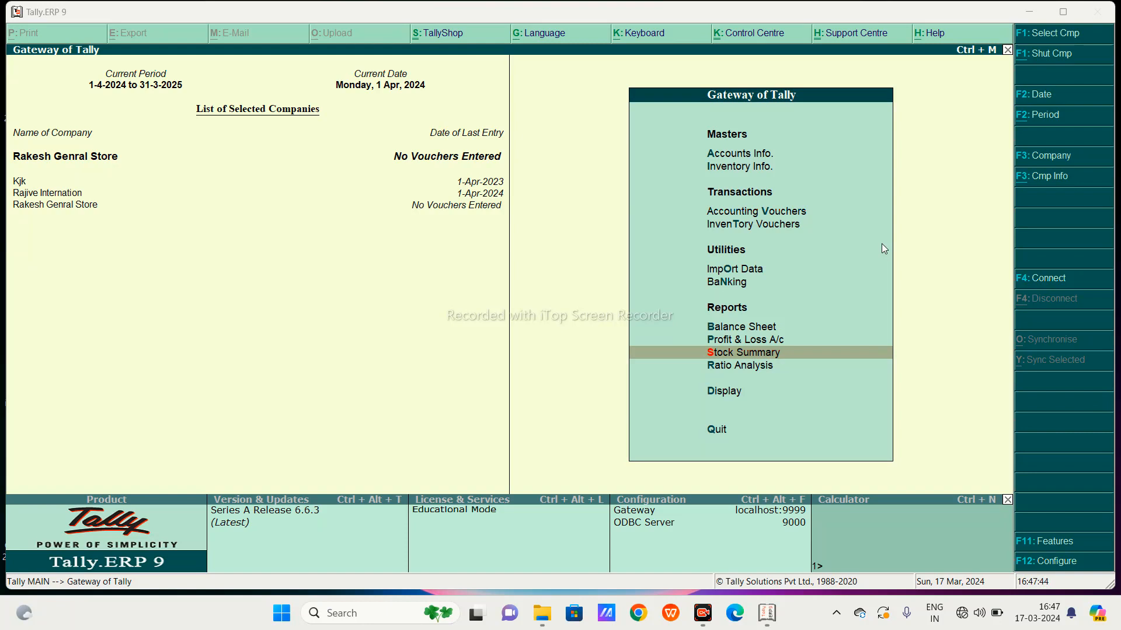
- Create a ledger named Purchase under the Purchase Accounts group and save it
left_click(735, 155)
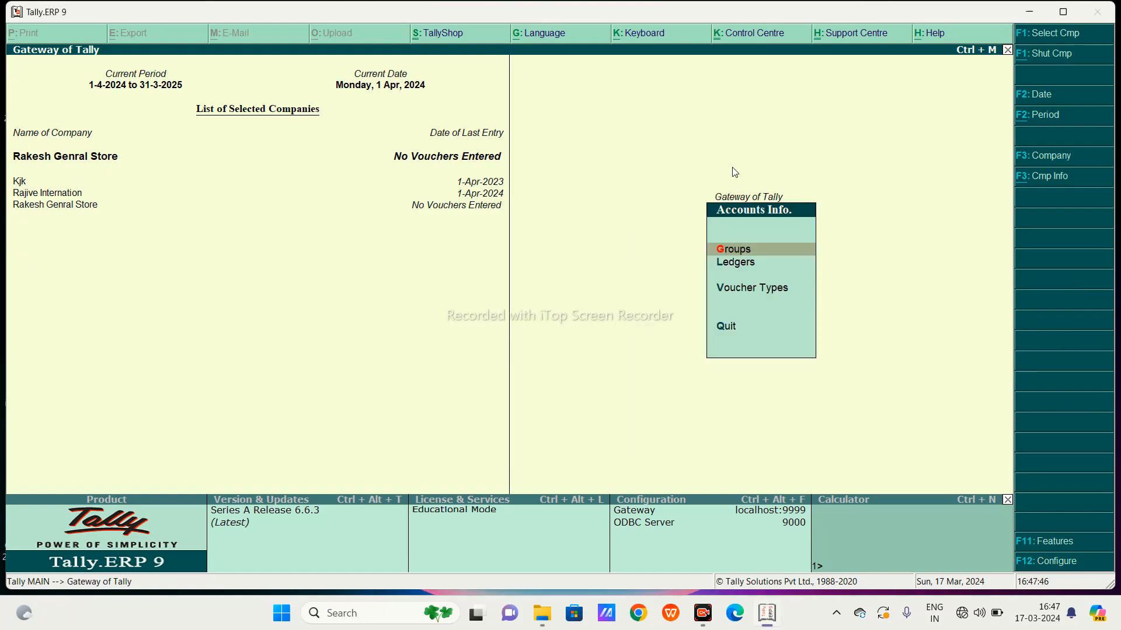
key("Escape")
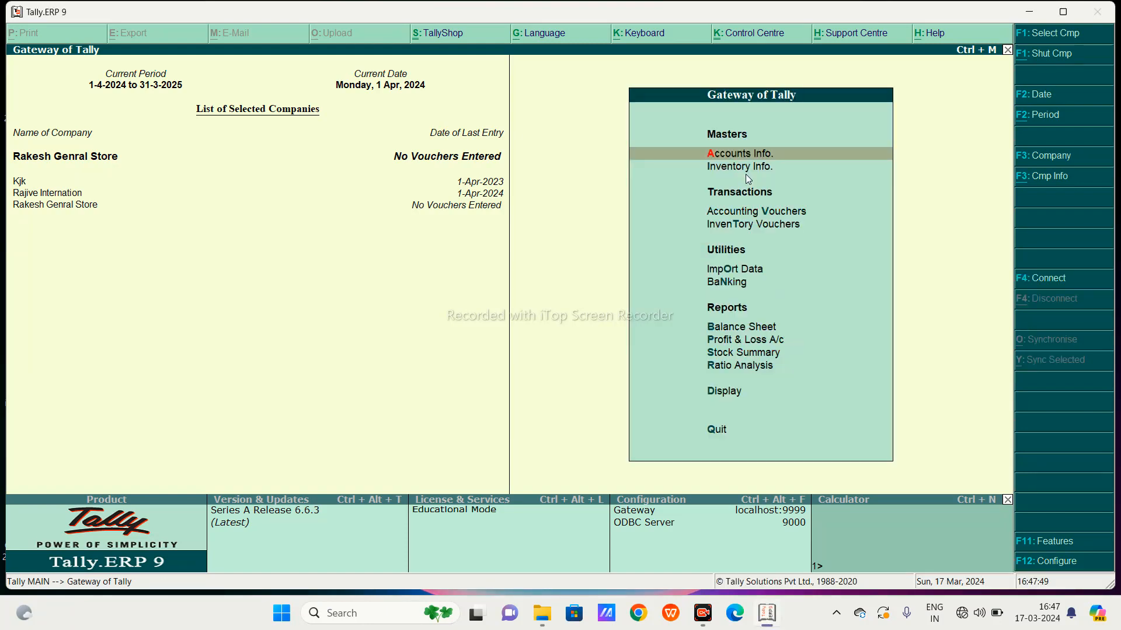
key("Return")
key("Down")
key("Return")
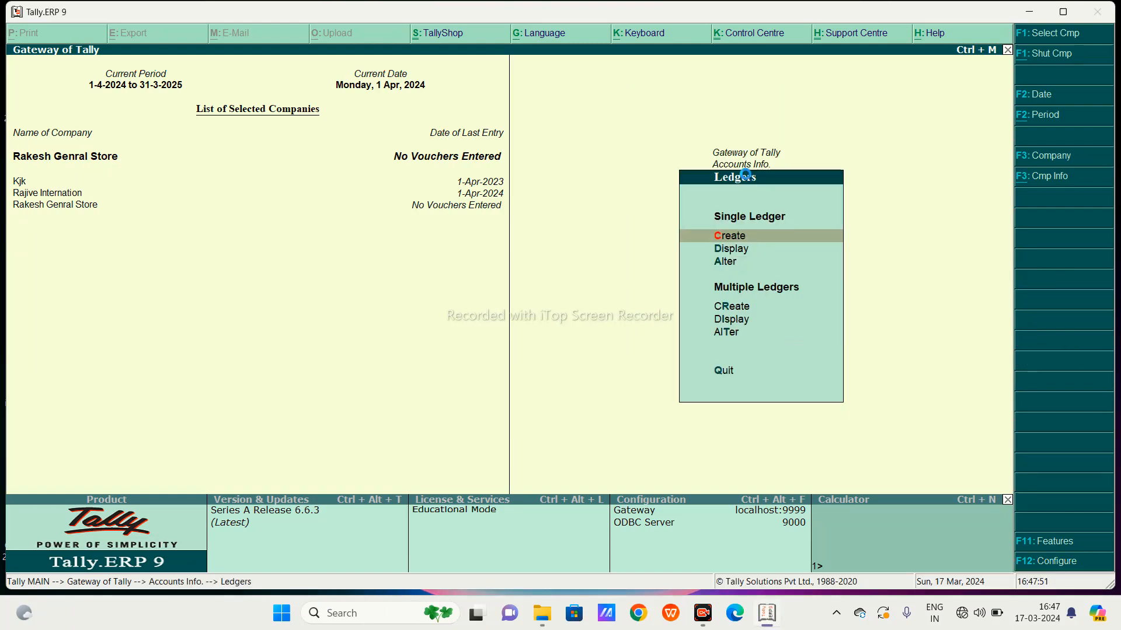
key("Return")
type("Purchase")
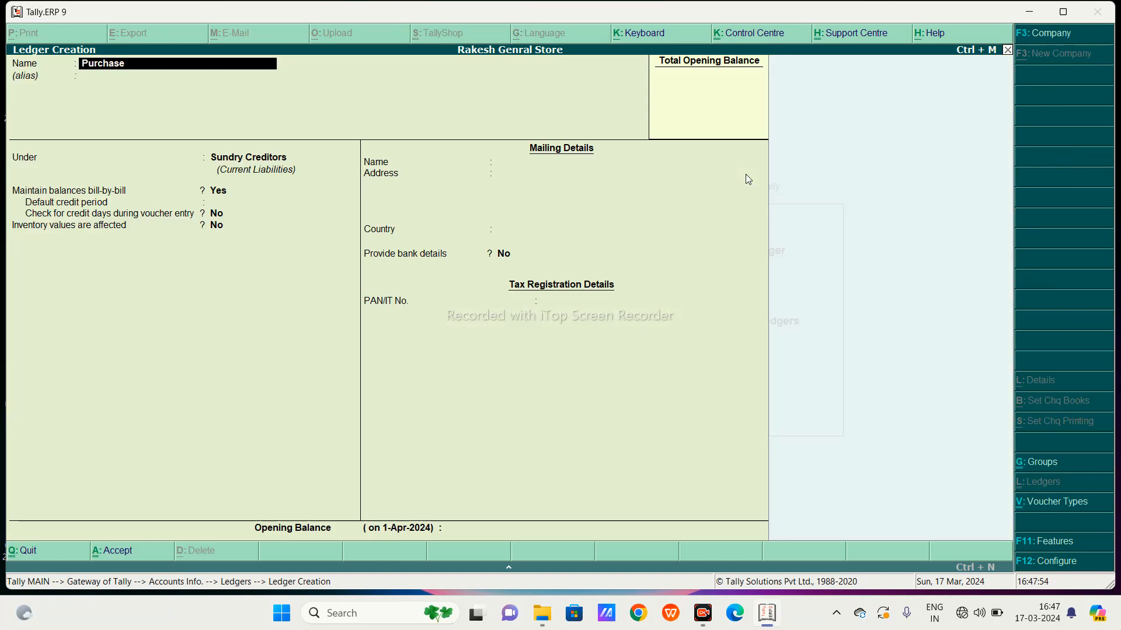
key("Return")
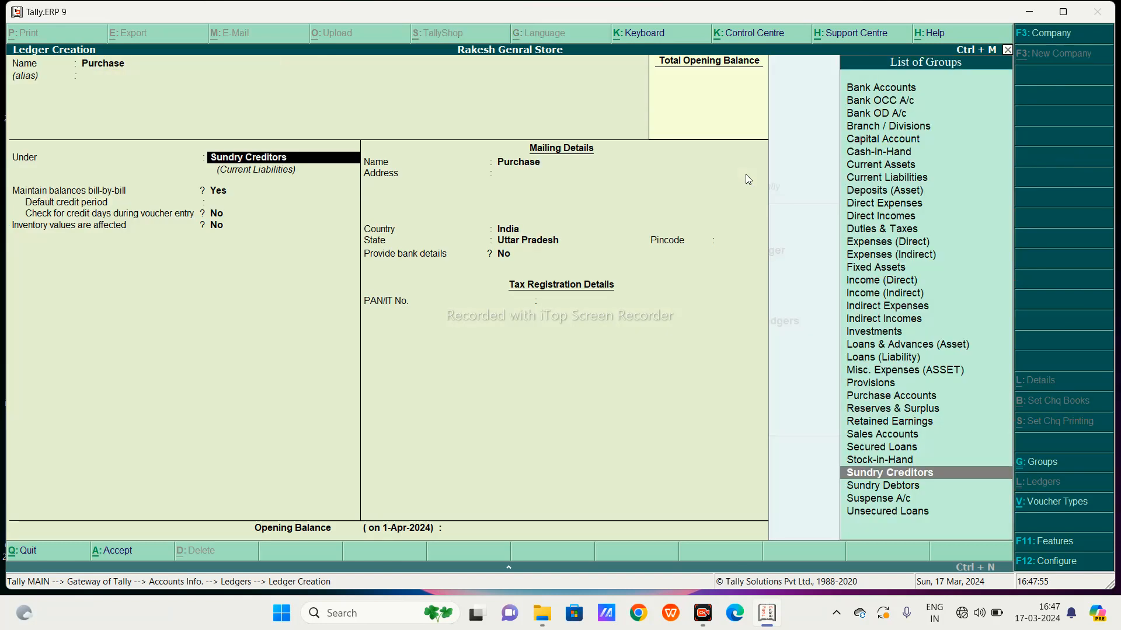
type("Pur")
key("Return")
key("ctrl+a")
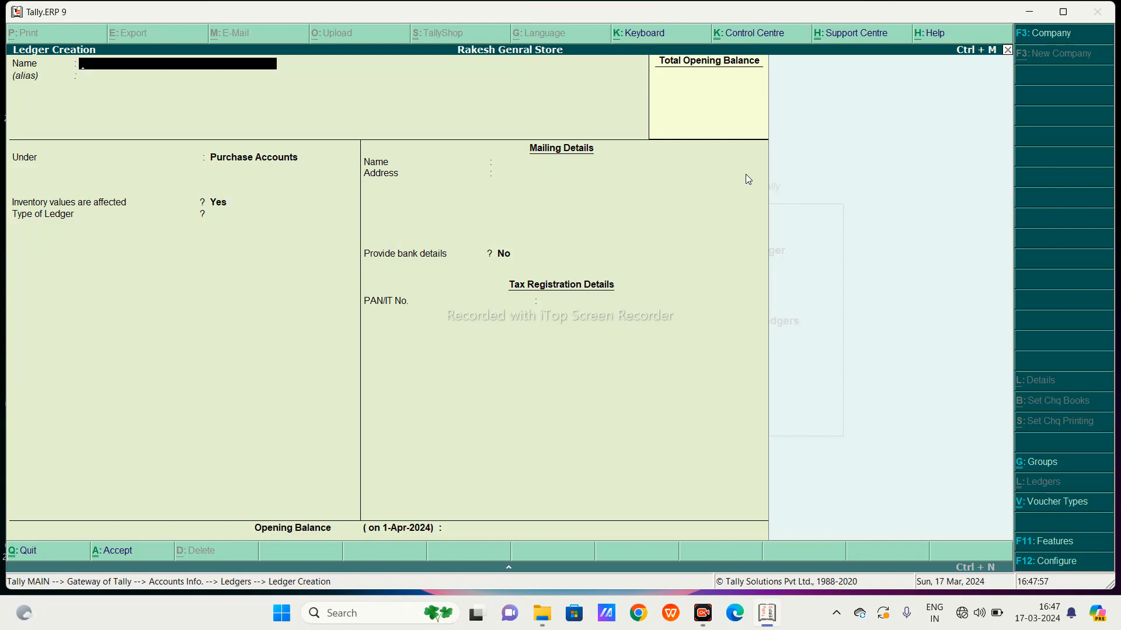
- Create a ledger named Sales under the Sales Accounts group and save it
type("Sales")
key("Return")
key("Return")
type("Sa")
key("Return")
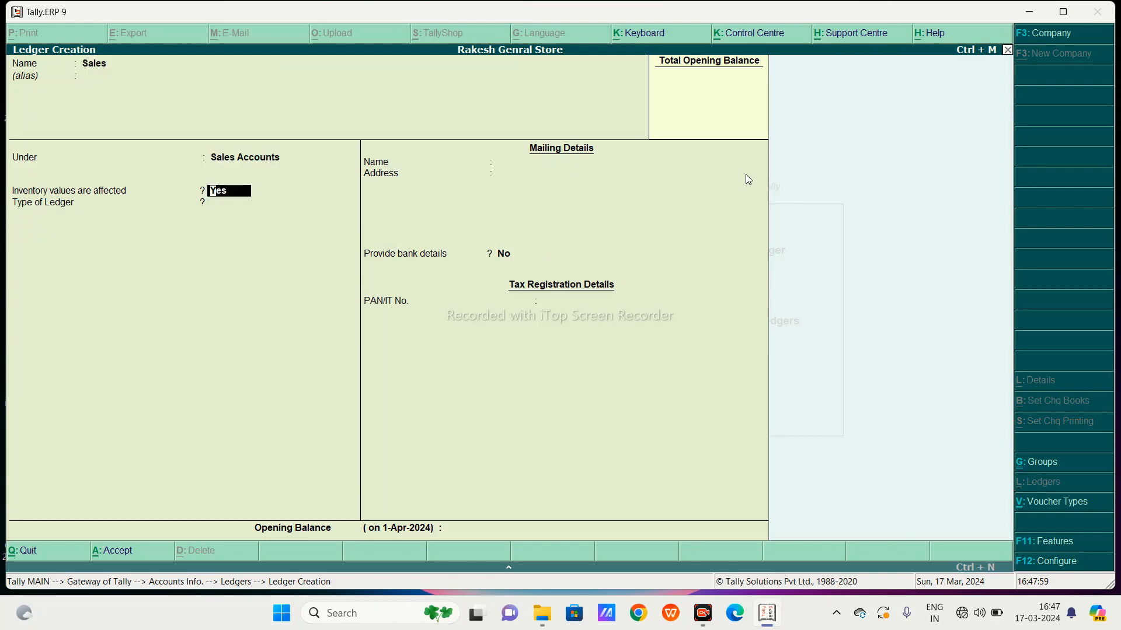
key("ctrl+a")
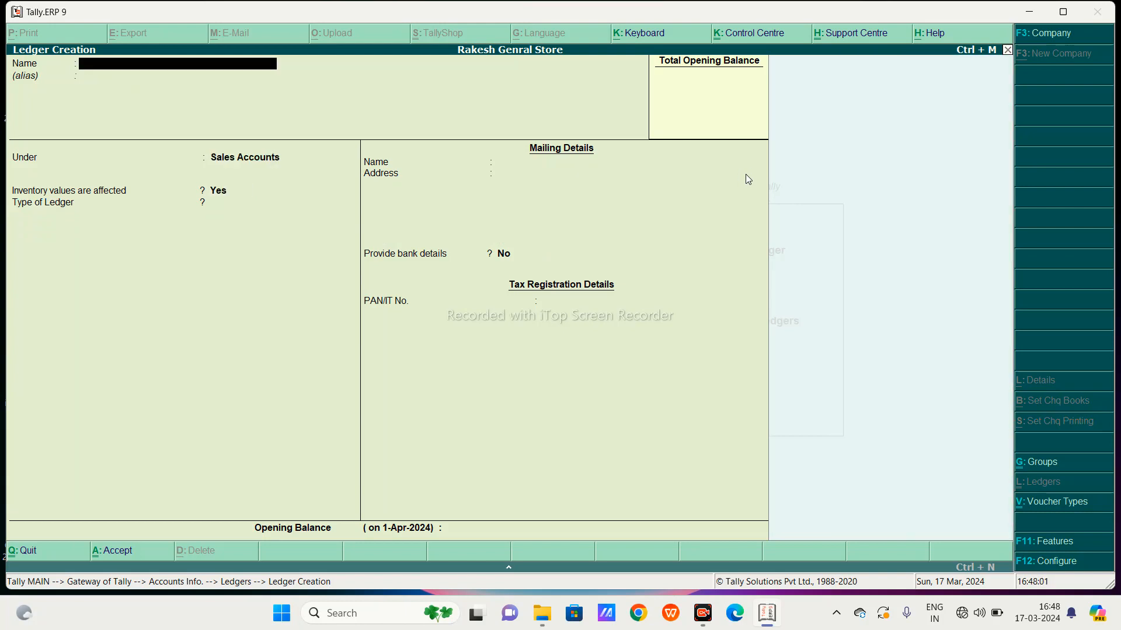
- Create a ledger in the supplier's name under the Sundry Creditors group and save it
type("Mr Raj")
key("Return")
key("Return")
type("Sun")
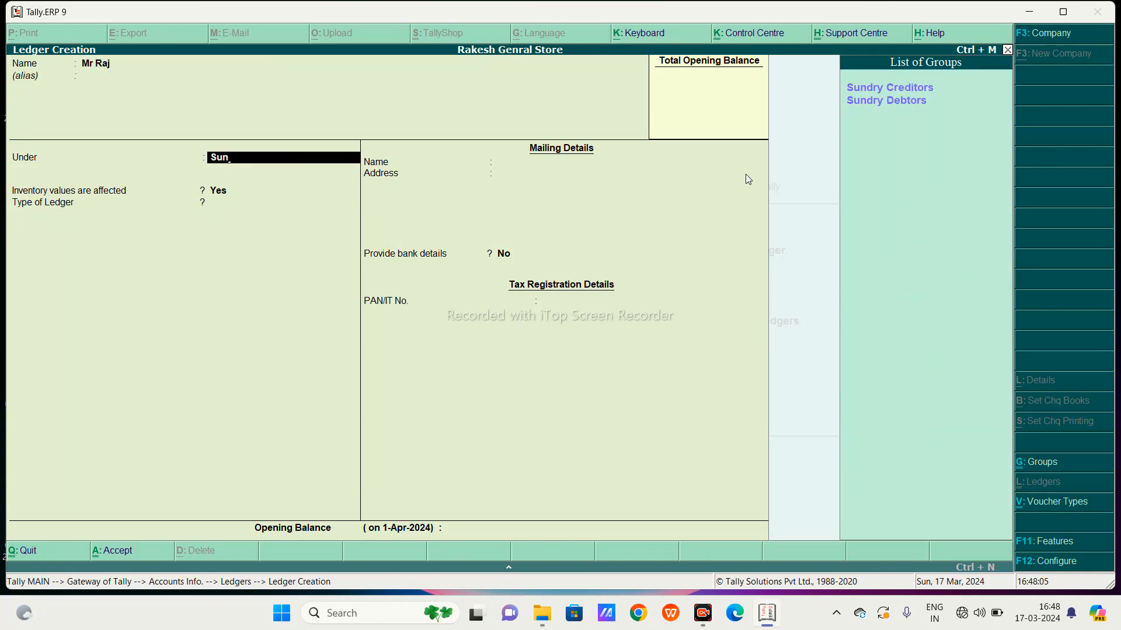
key("Return")
key("ctrl+a")
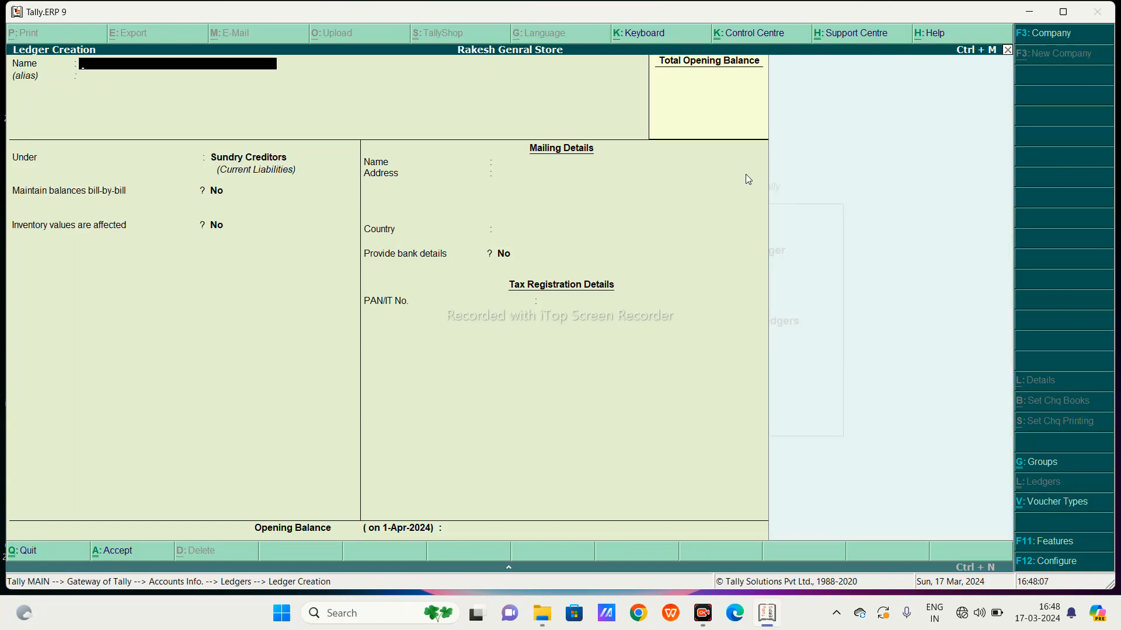
- Create a ledger in the customer's name under the Sundry Debtors group, save it and leave ledger creation
type("Ravi")
key("Return")
key("Return")
key("Down")
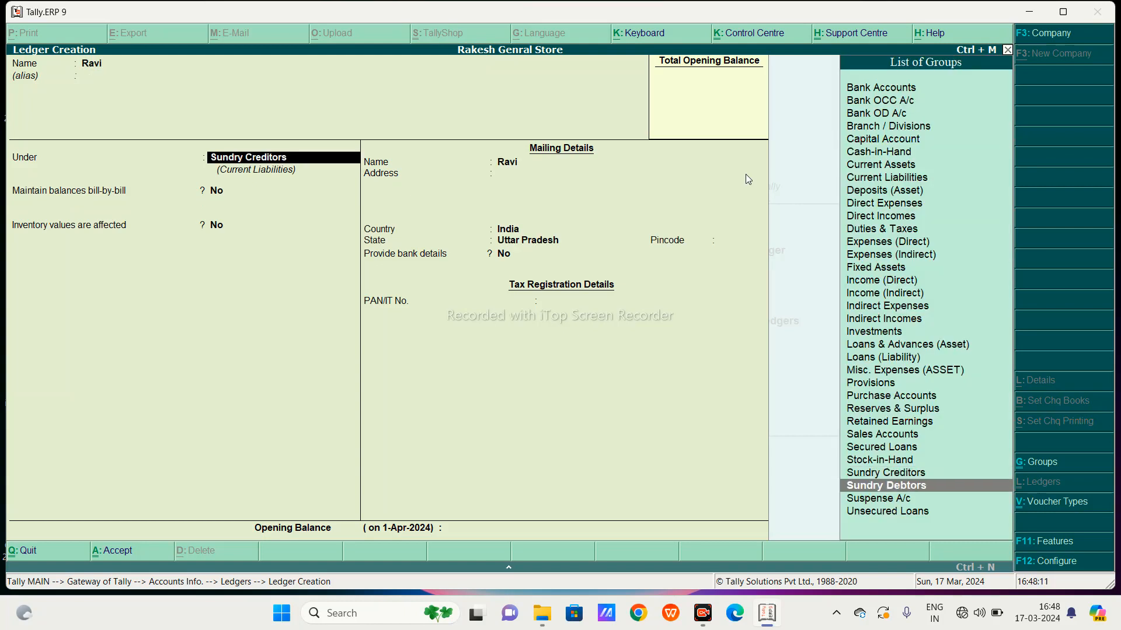
key("Return")
key("ctrl+a")
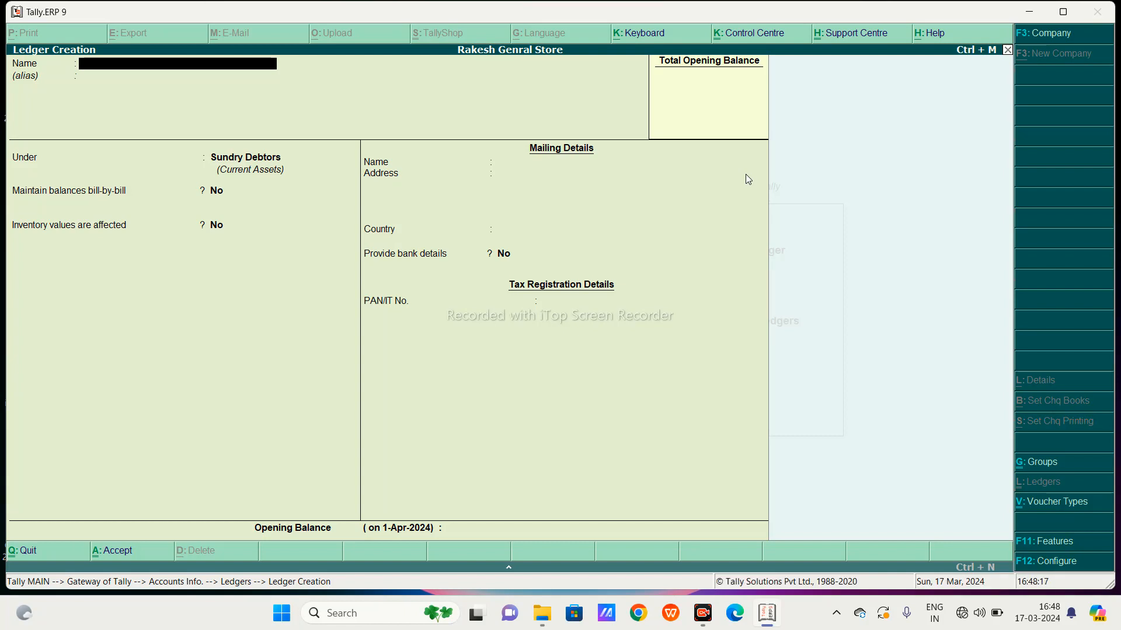
key("Escape")
key("Return")
key("Escape")
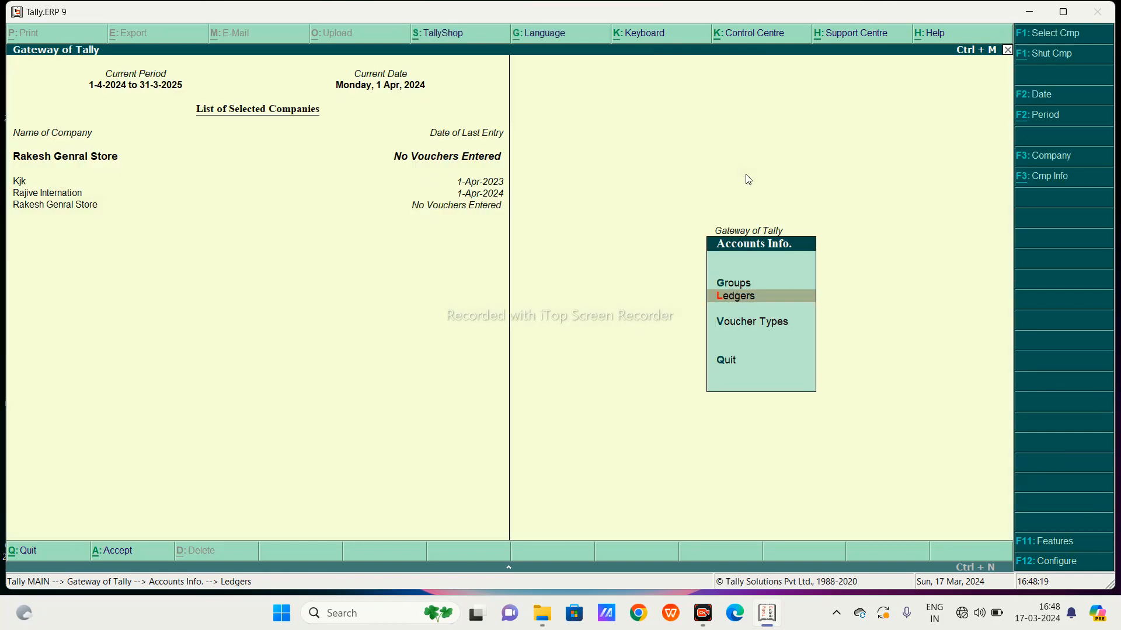
key("Escape")
- Start a new single stock item in the inventory masters and name it Computer
key("Down")
key("Return")
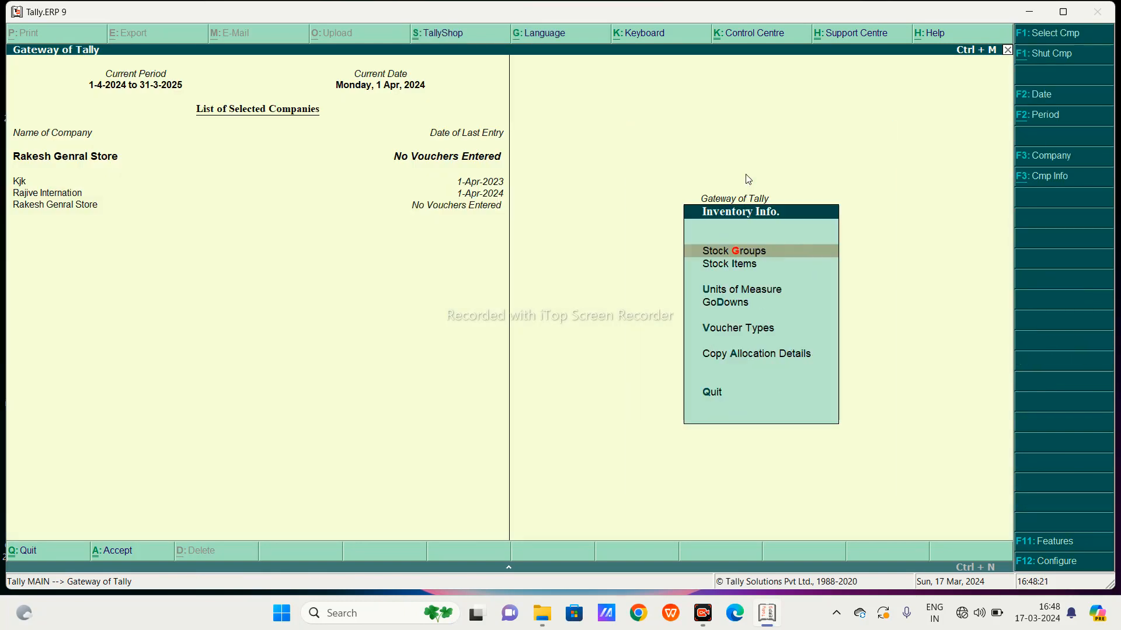
key("Down")
key("Return")
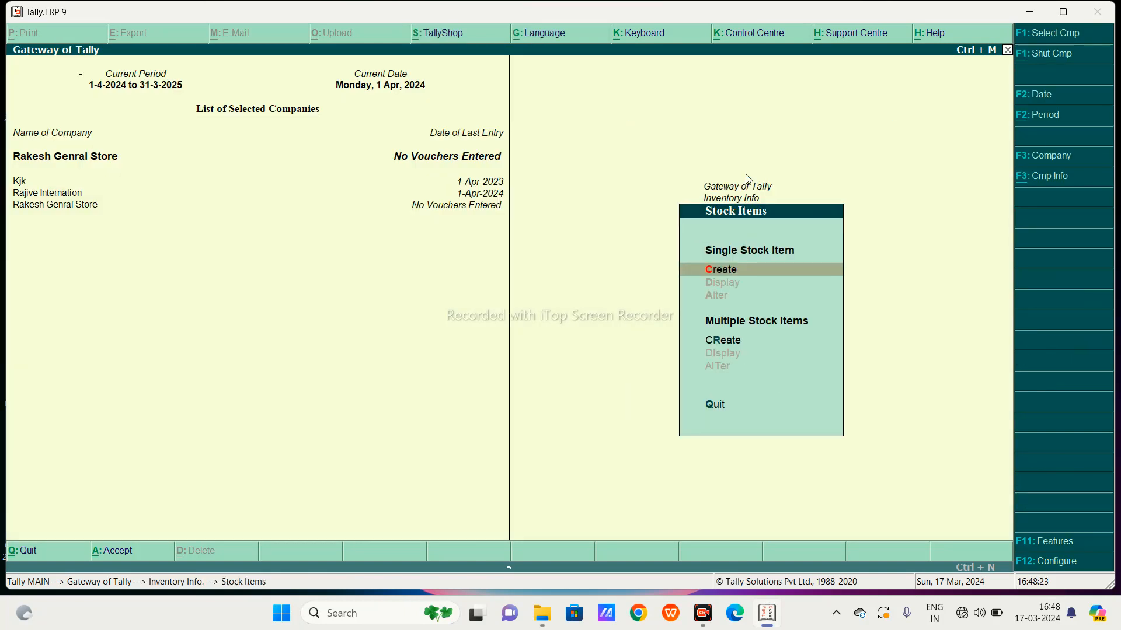
key("Return")
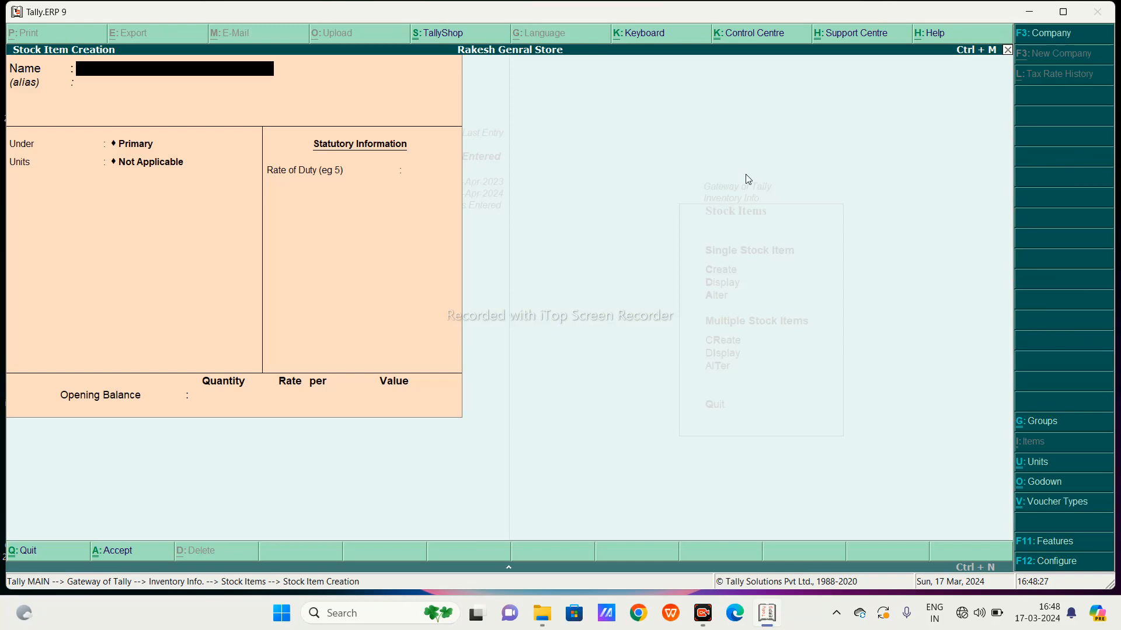
type("V")
key("BackSpace")
type("Computr")
key("BackSpace")
key("BackSpace")
type("ter")
key("Return")
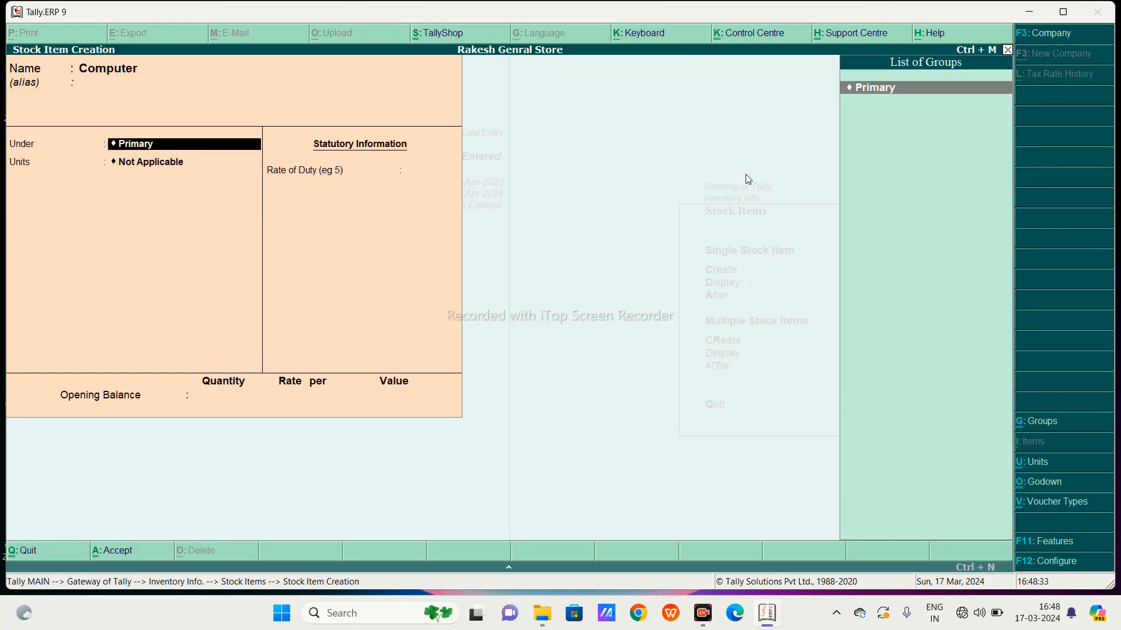
- Keep the Computer item under Primary, create the unit of measure pcs for it, and save the item
key("Return")
key("BackSpace")
key("Return")
key("alt+c")
type("pcs")
key("BackSpace")
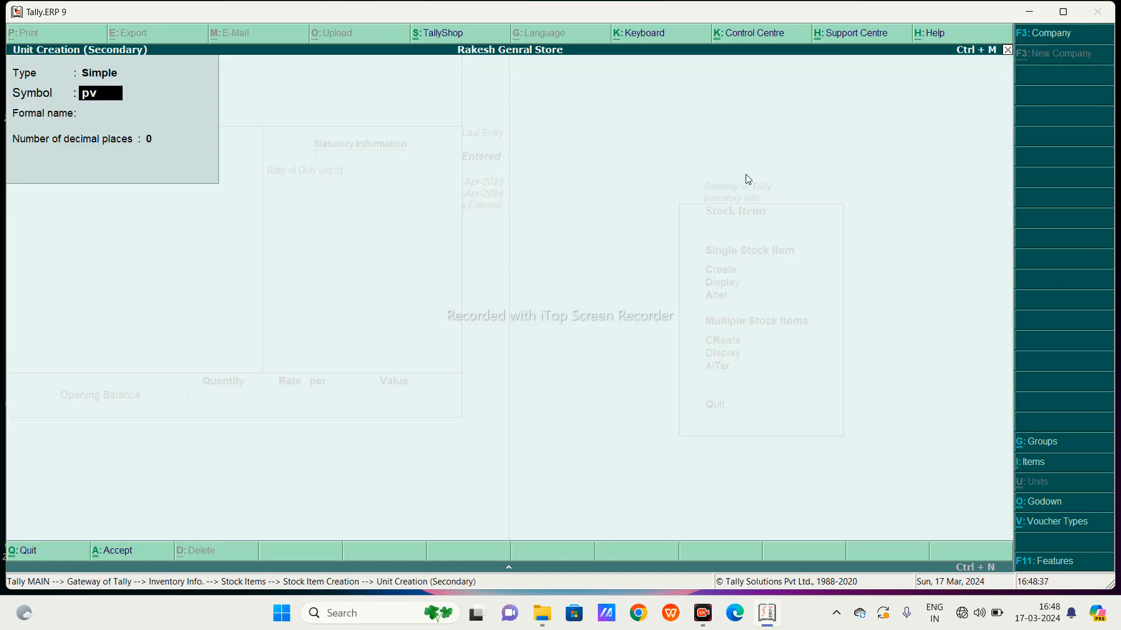
key("BackSpace")
type("cs")
key("Return")
key("ctrl+a")
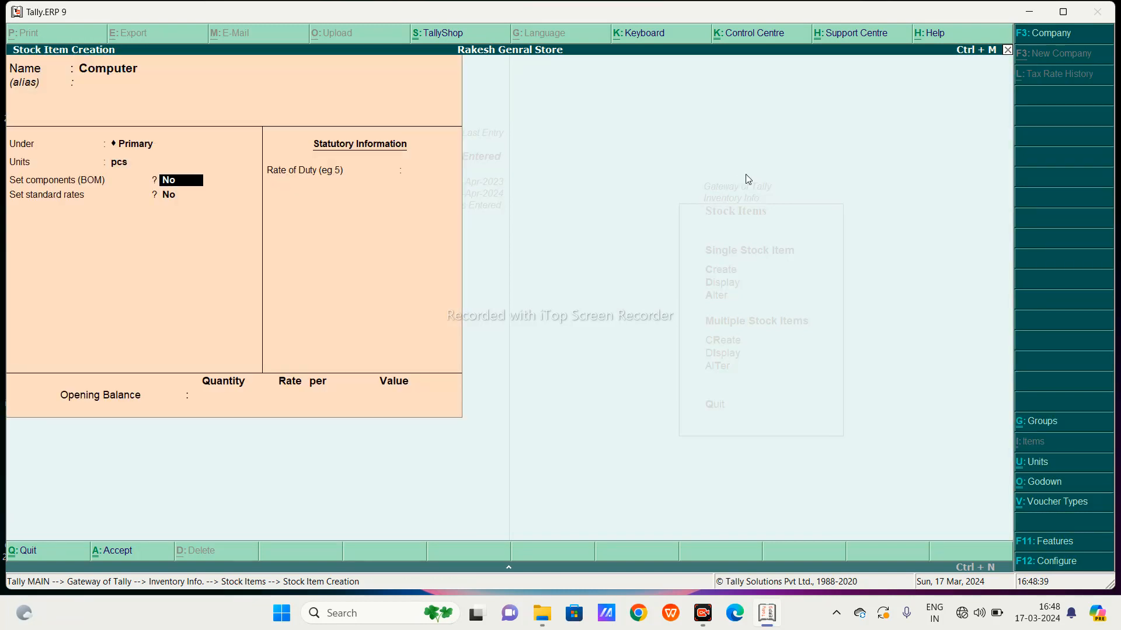
key("ctrl+a")
- Create a stock item named Laptop under Primary with the unit pcs, save it and return to the Gateway of Tally
type("Laptop")
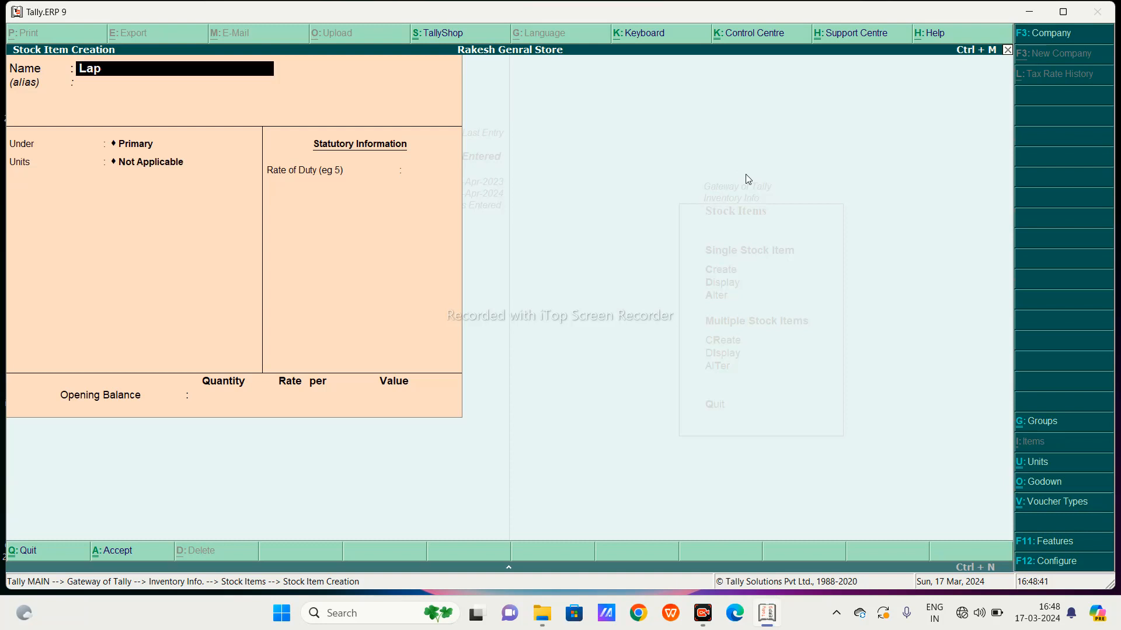
key("Return")
key("Return")
key("Return")
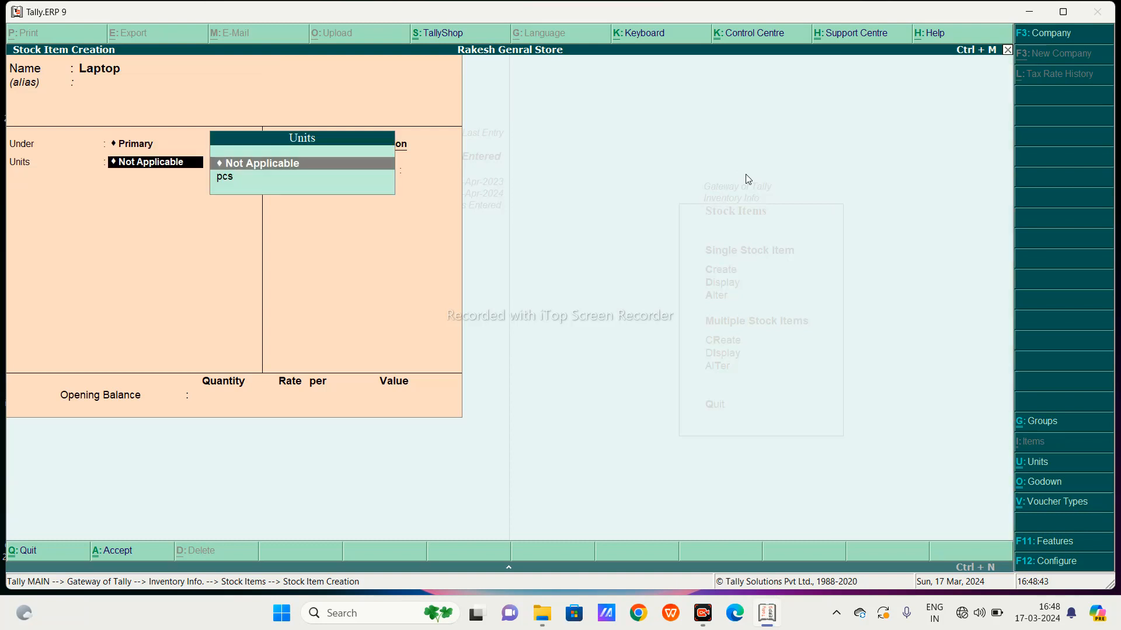
key("Down")
key("Return")
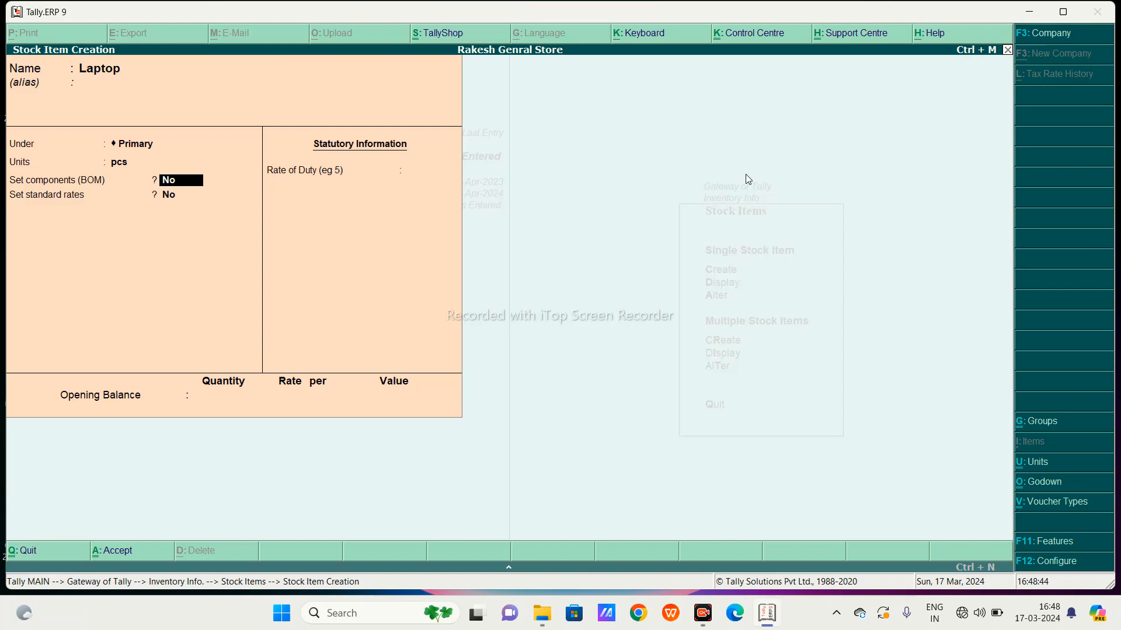
key("ctrl+a")
key("Escape")
key("y")
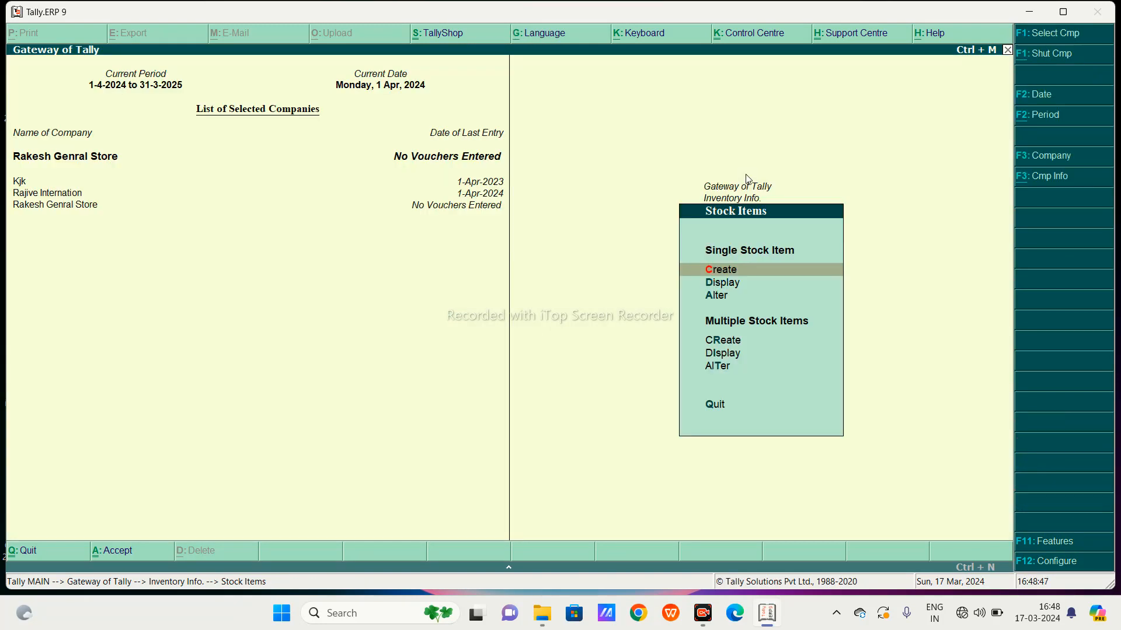
key("Escape")
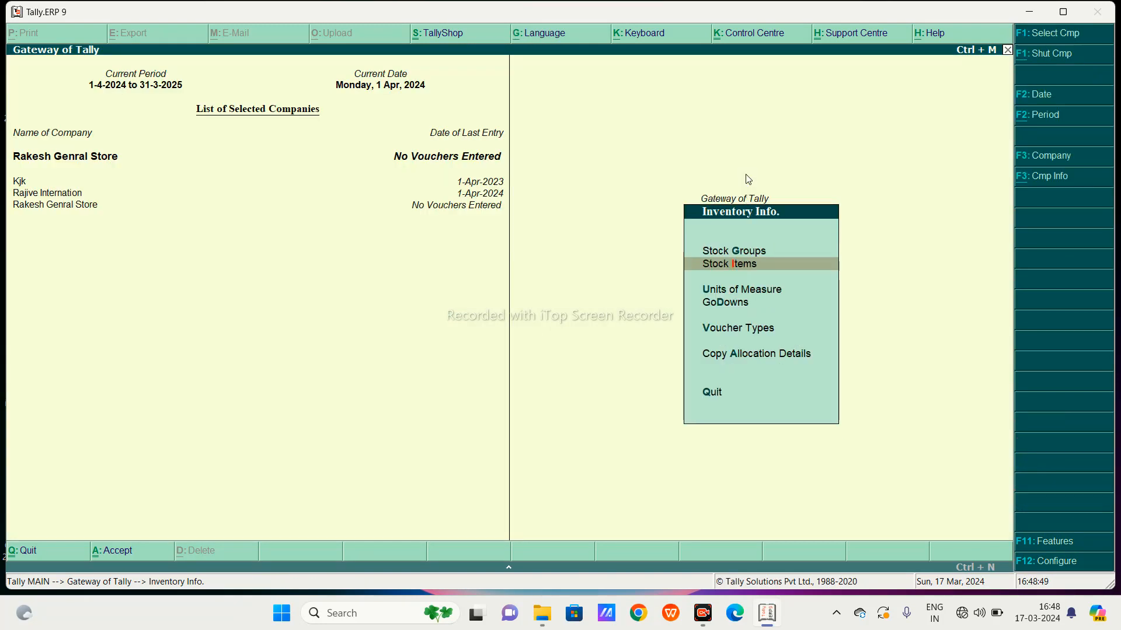
key("Escape")
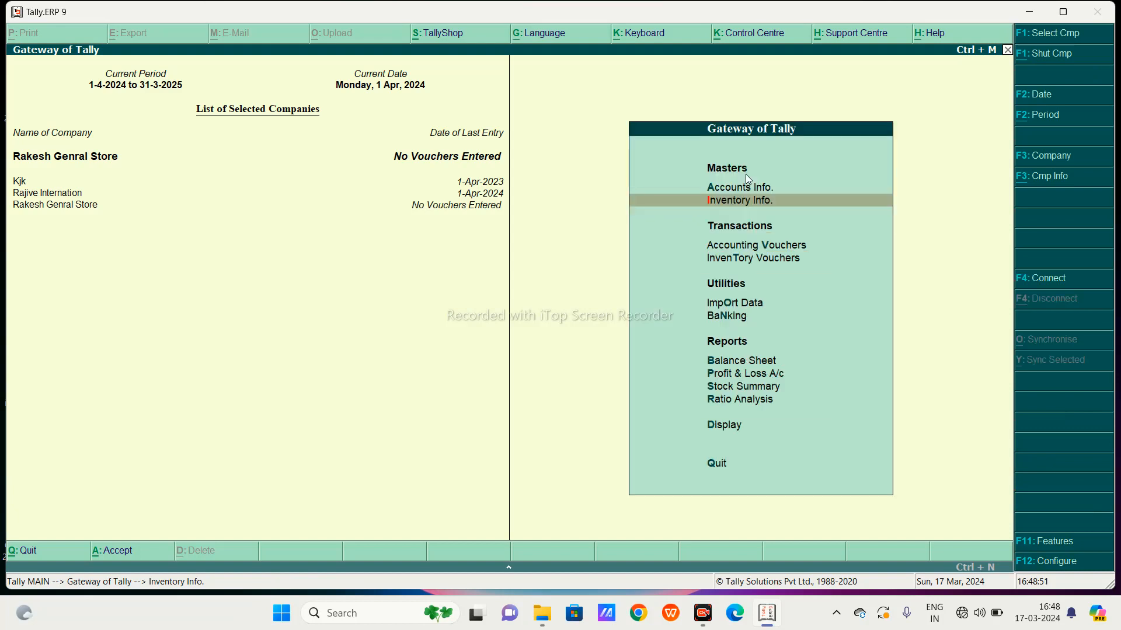
- Start a purchase voucher with supplier invoice number 001, the supplier's ledger as party account and Purchase as purchase ledger
key("Down")
key("Return")
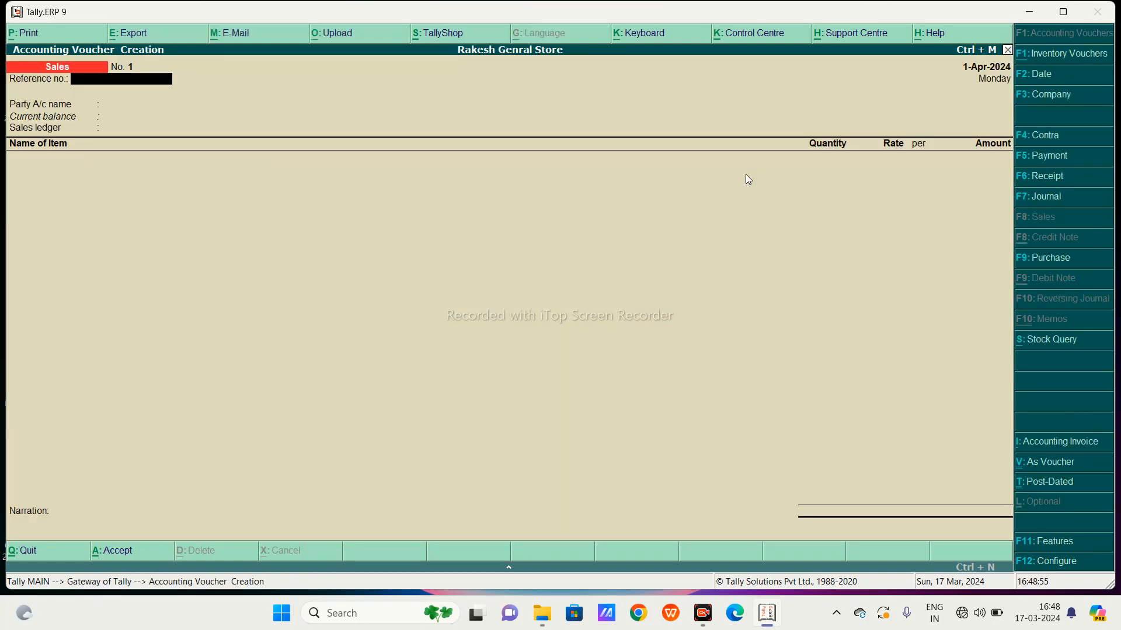
left_click(1029, 258)
type("001")
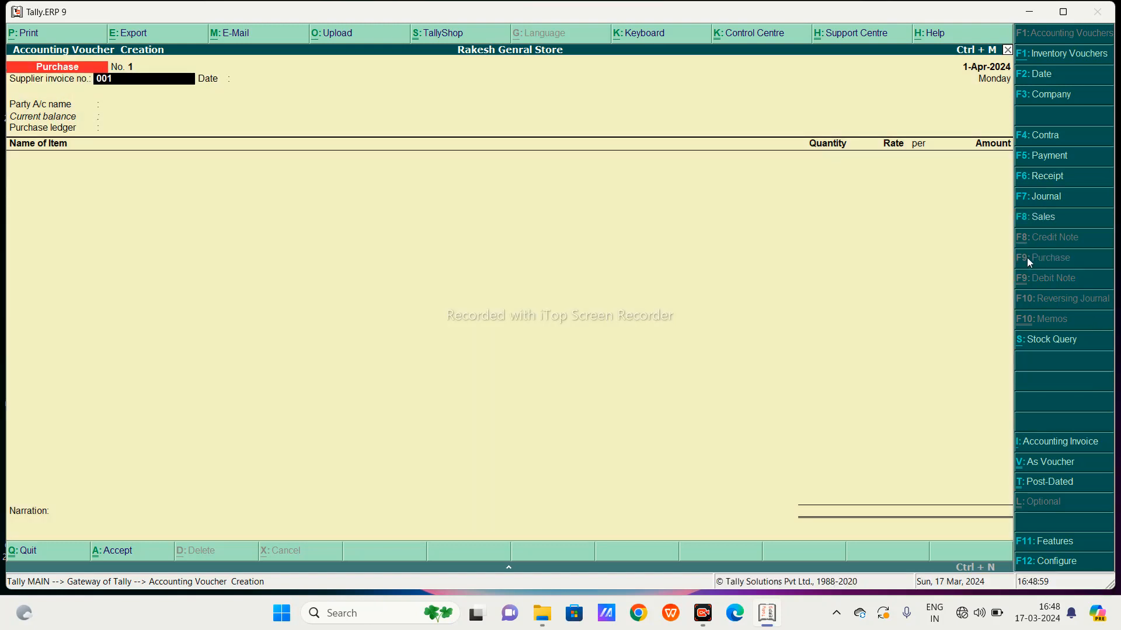
key("Return")
key("Return")
key("Down")
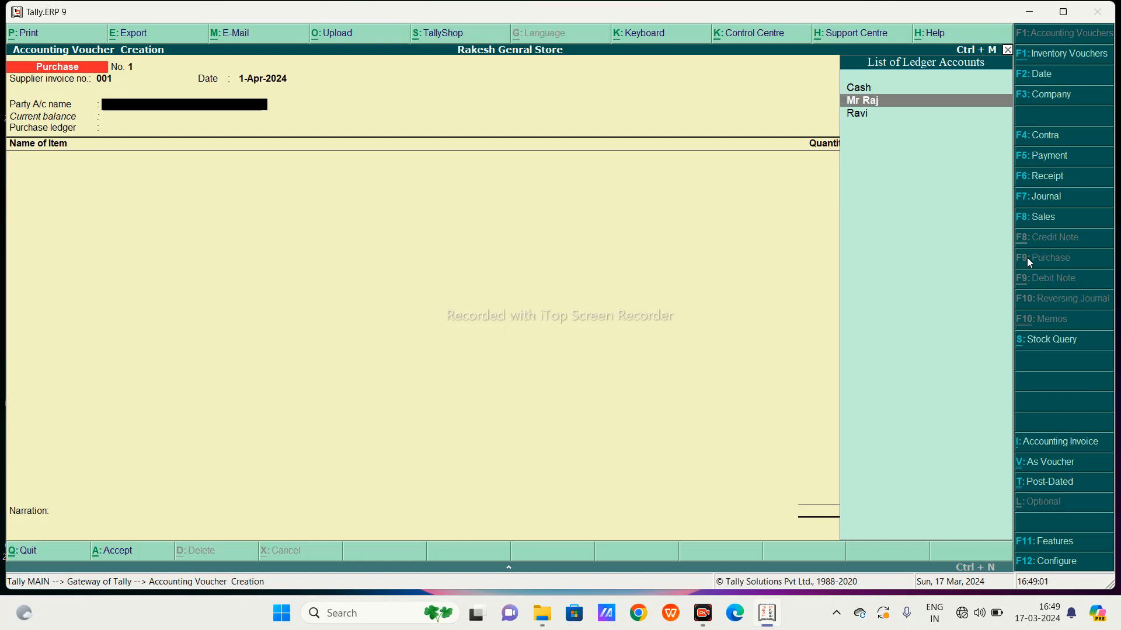
key("Return")
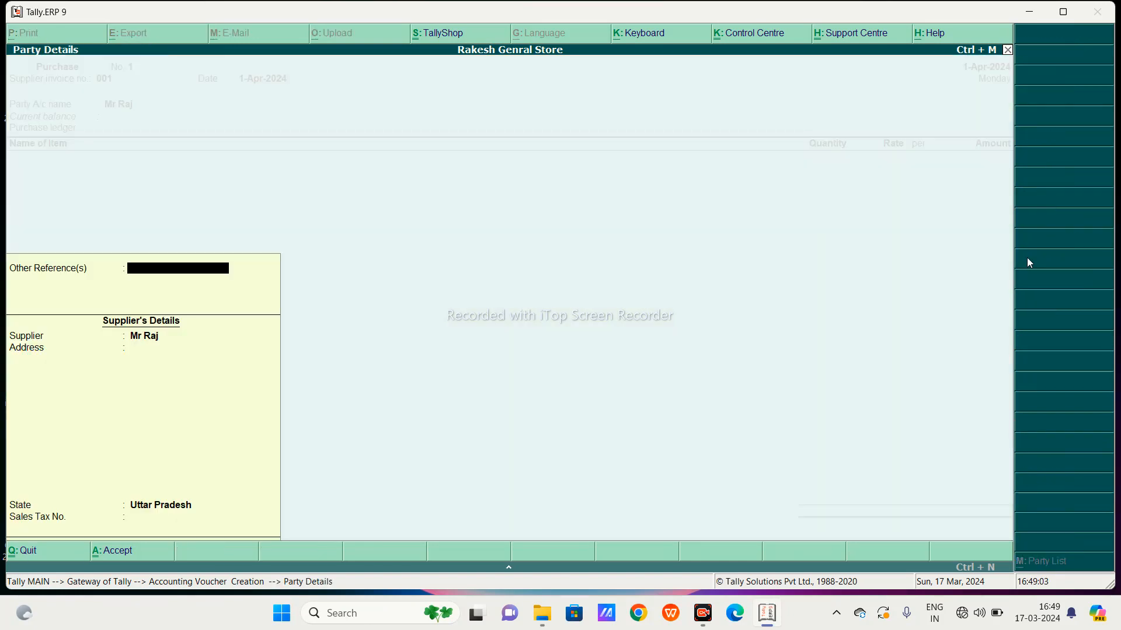
key("Return")
key("Return")
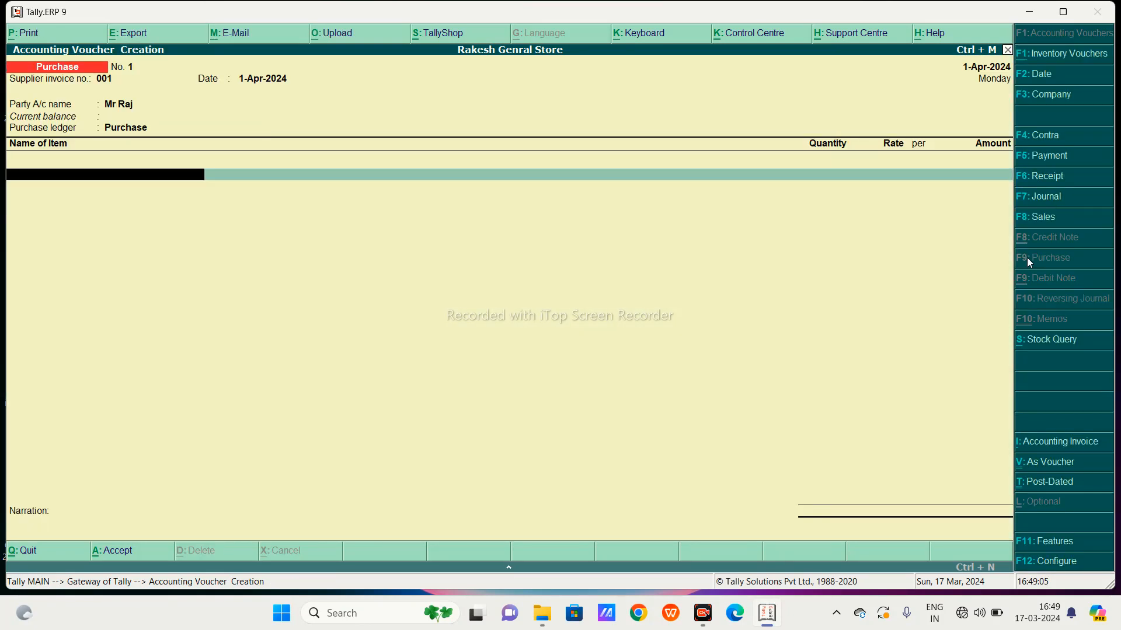
- Pick Computer as the first item of the purchase voucher and leave its godown allocation
type("C")
key("Return")
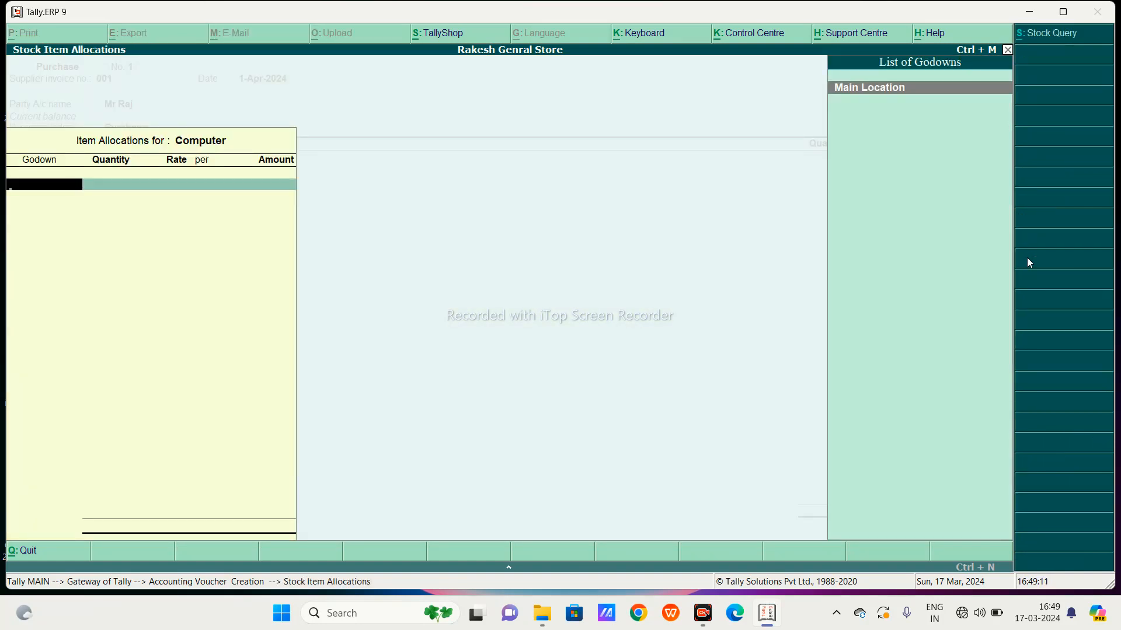
key("Escape")
key("Return")
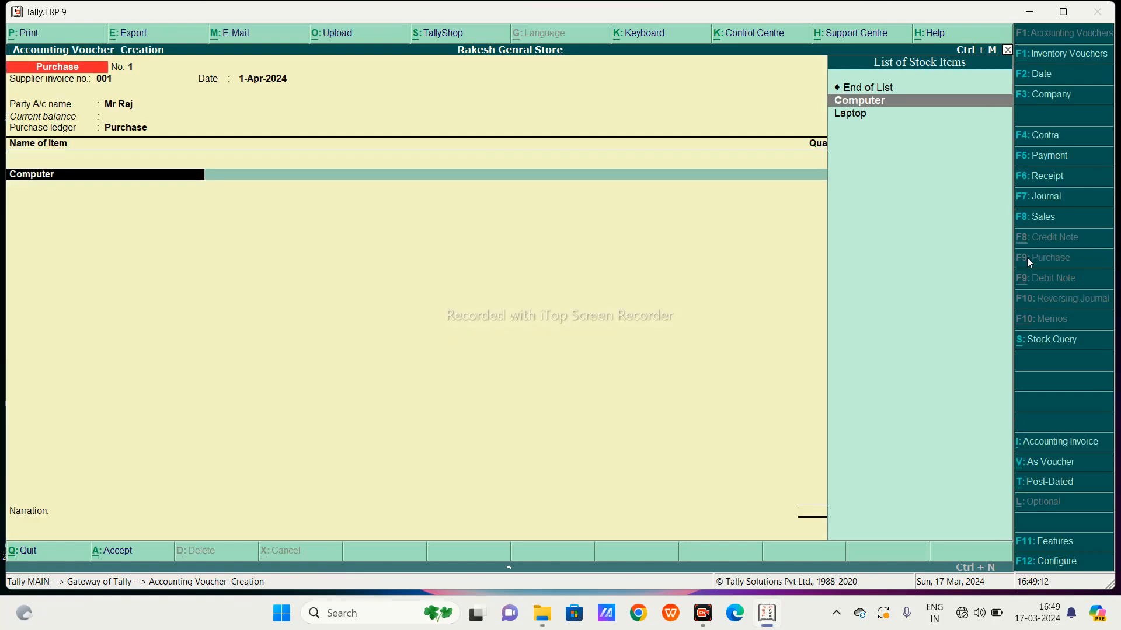
- Turn off Maintain multiple Godowns in the company's inventory features and save the settings
left_click(1059, 543)
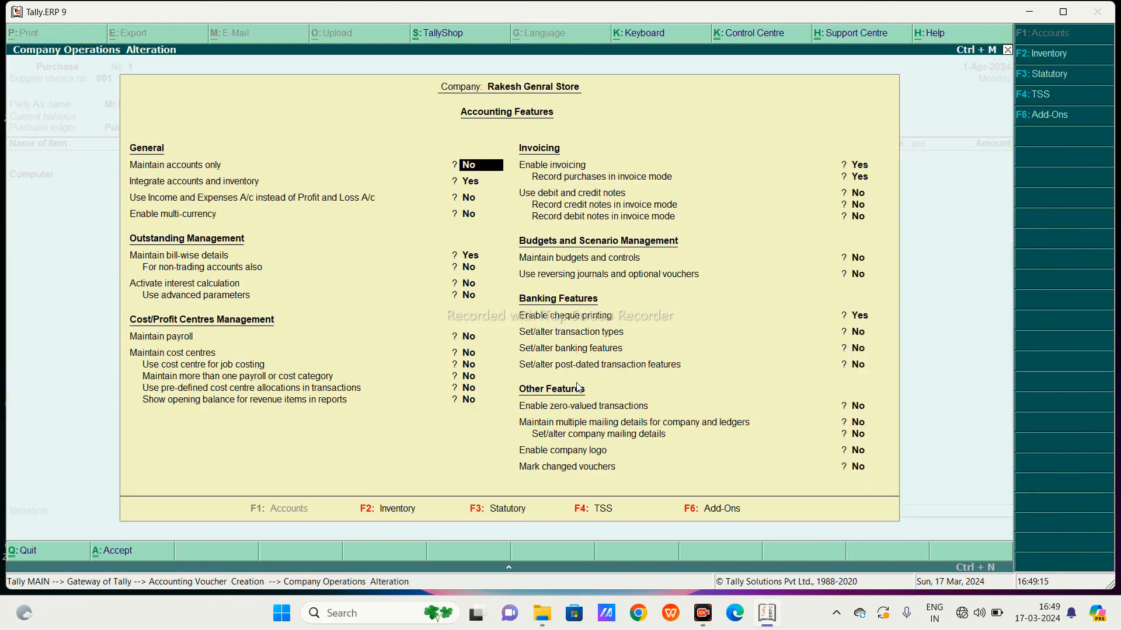
key("XF86AudioLowerVolume")
left_click(1040, 56)
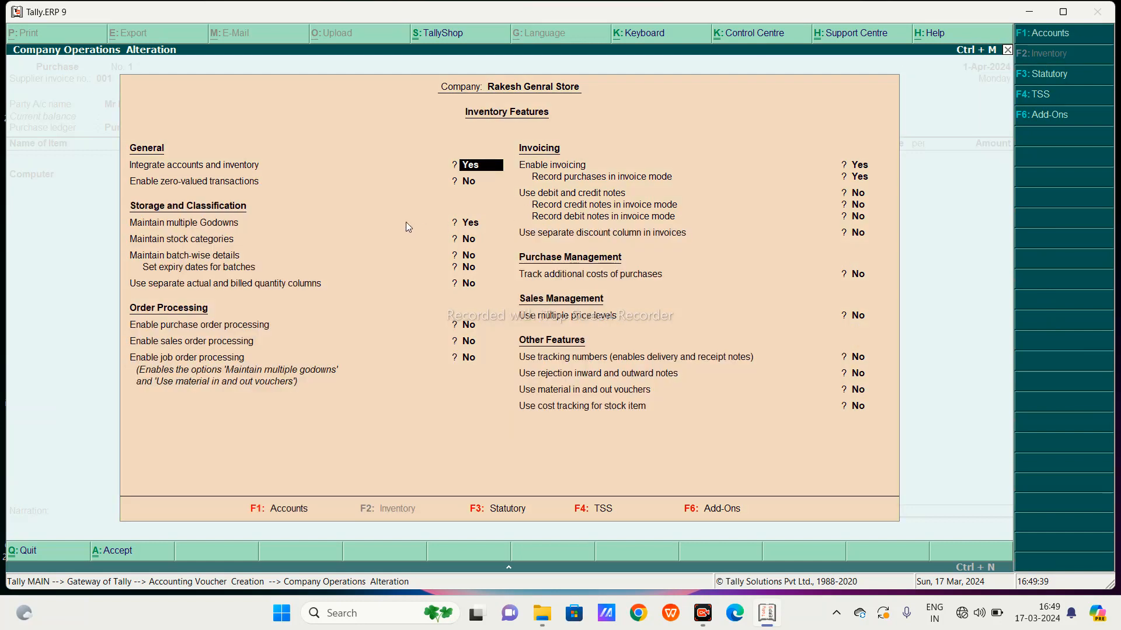
left_click(474, 227)
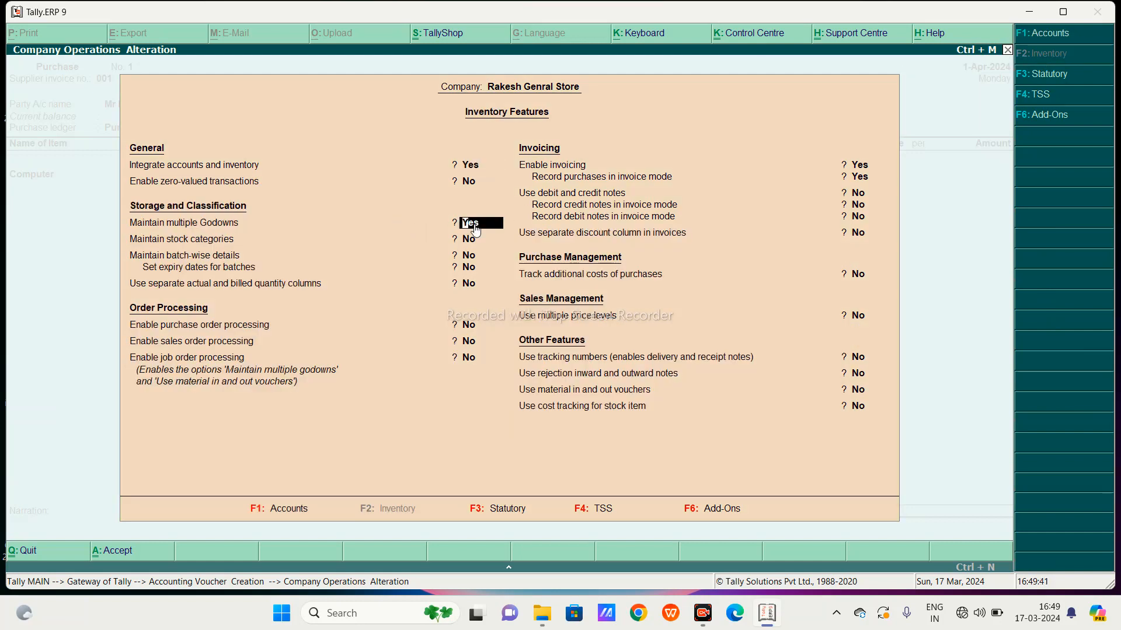
key("n")
key("ctrl+a")
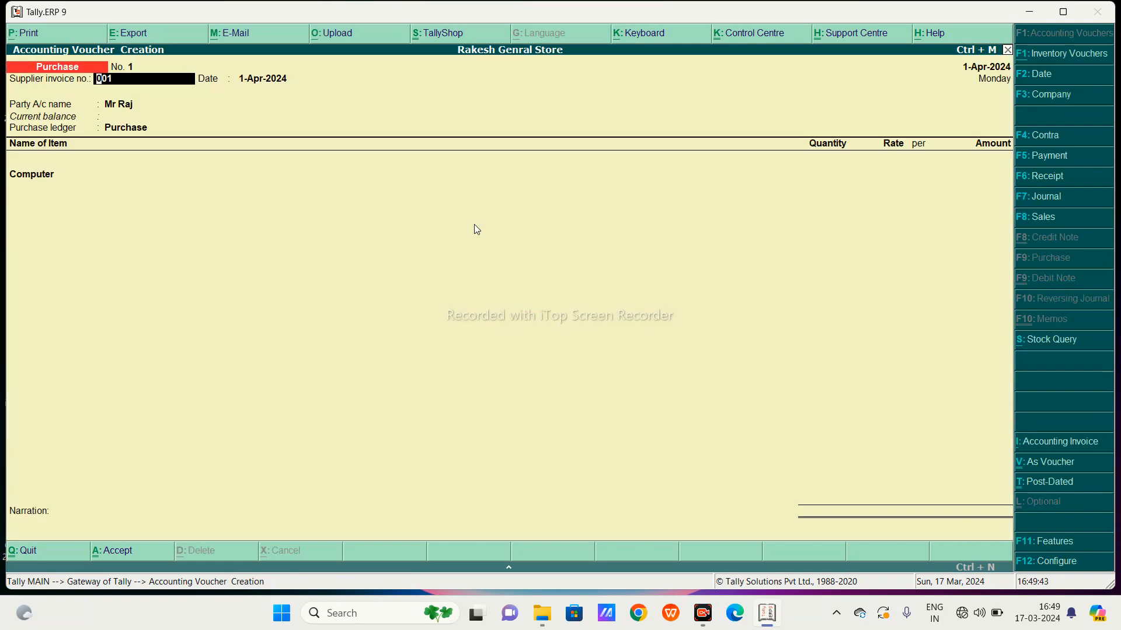
- Keep the purchase voucher's header details and the Computer item, and enter 500 pcs as its quantity
key("Return")
key("Return")
key("Return")
key("Return")
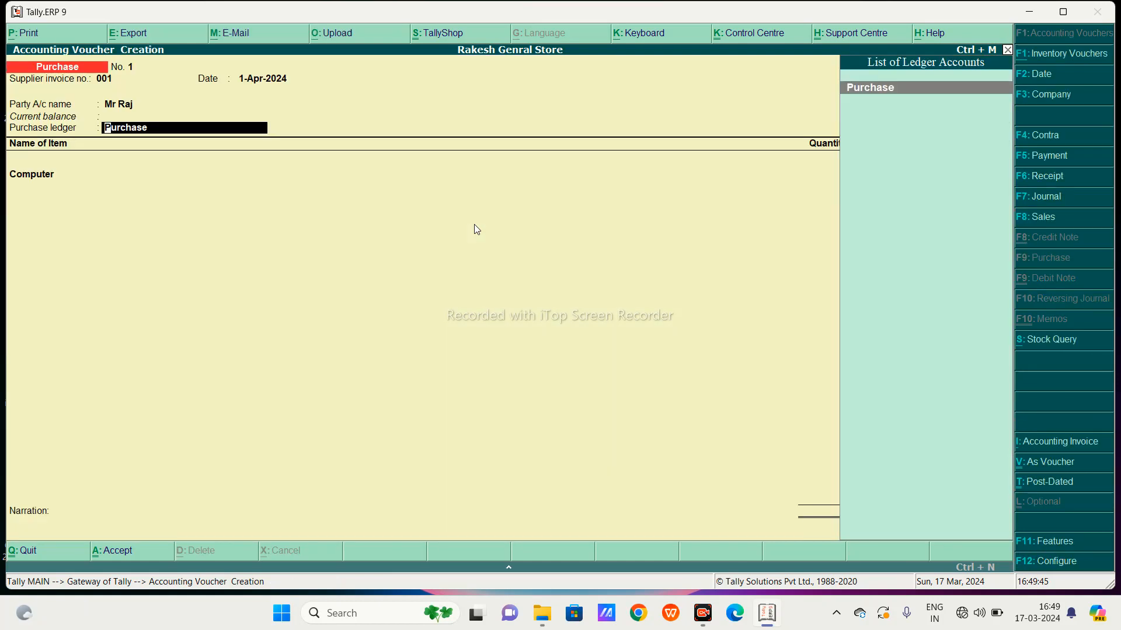
key("Return")
key("Return")
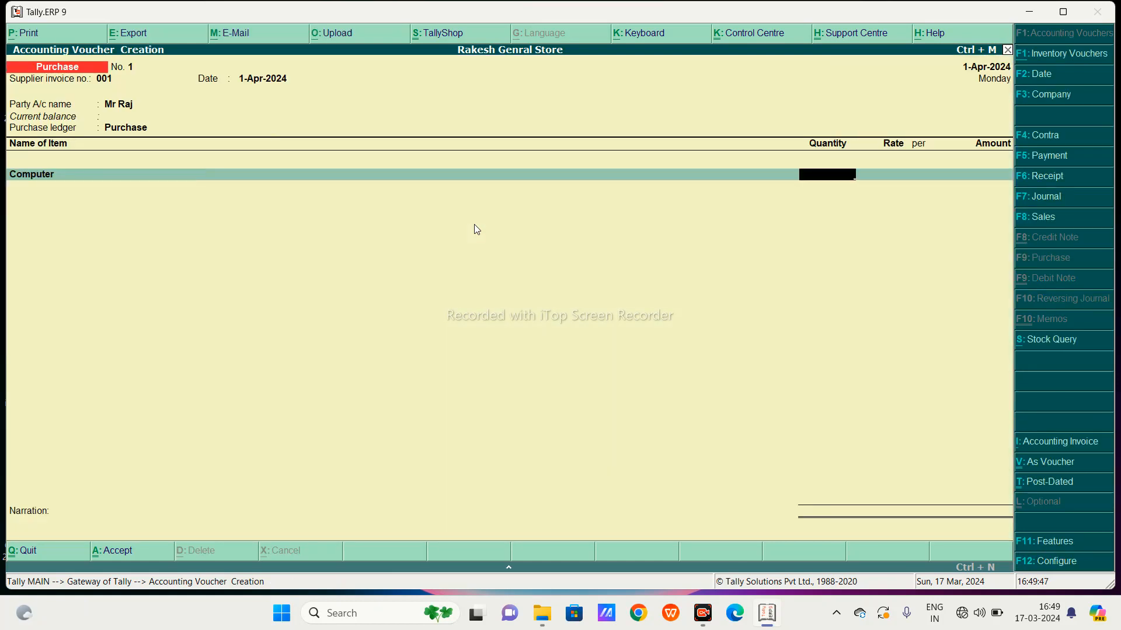
type("500")
key("Return")
- Set the Computer item's rate to 5,000 per pcs and accept the line
type("6,00")
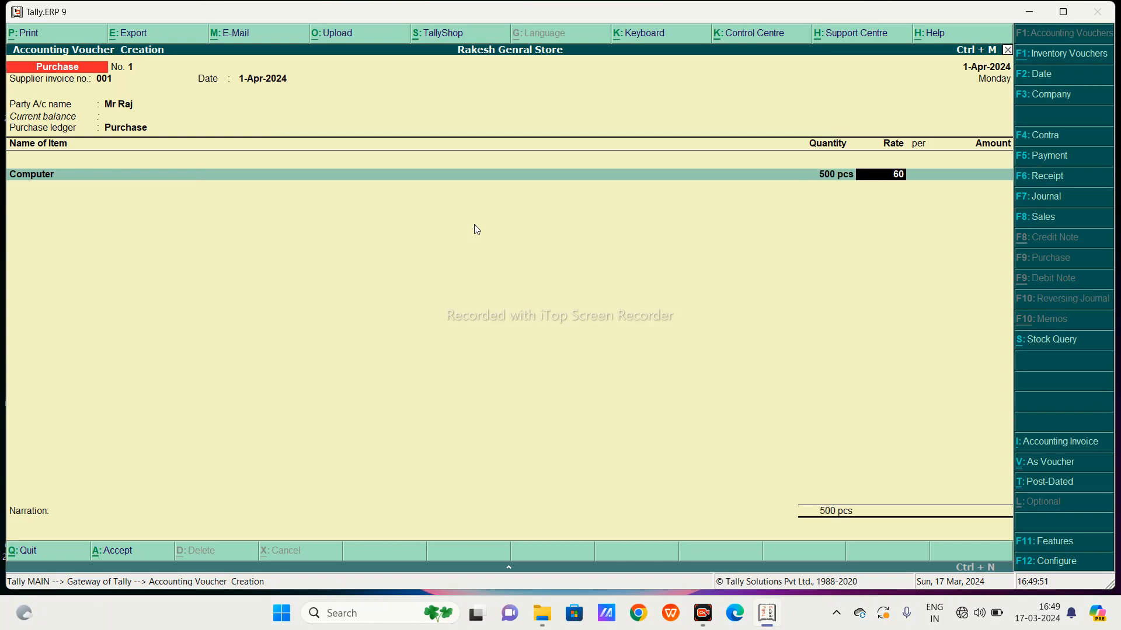
type("00")
key("Return")
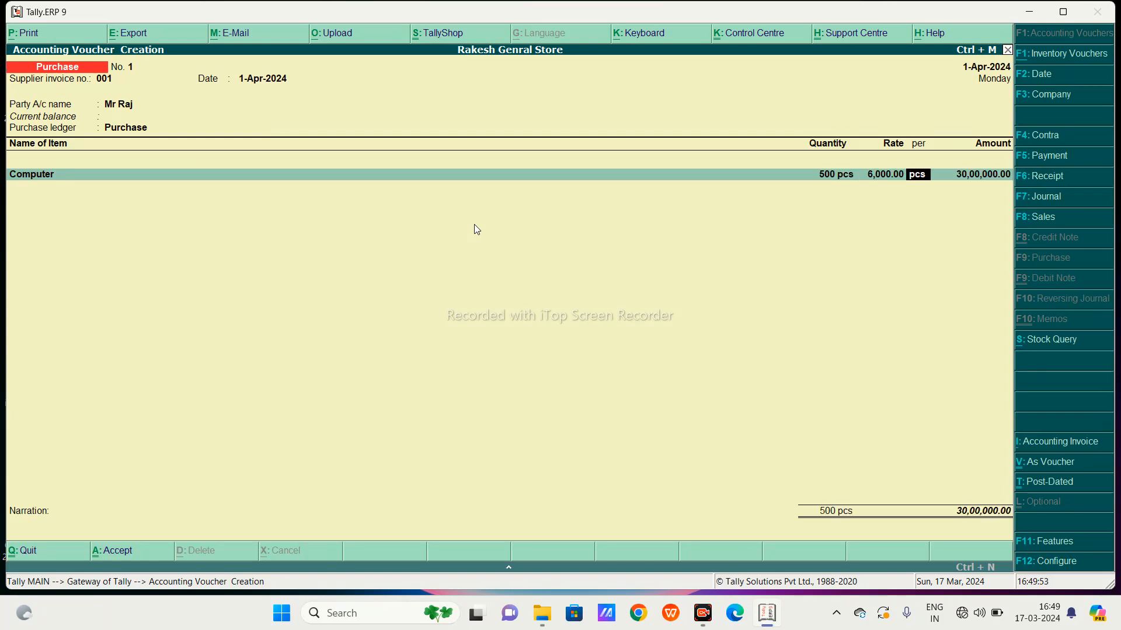
key("BackSpace")
type("5000")
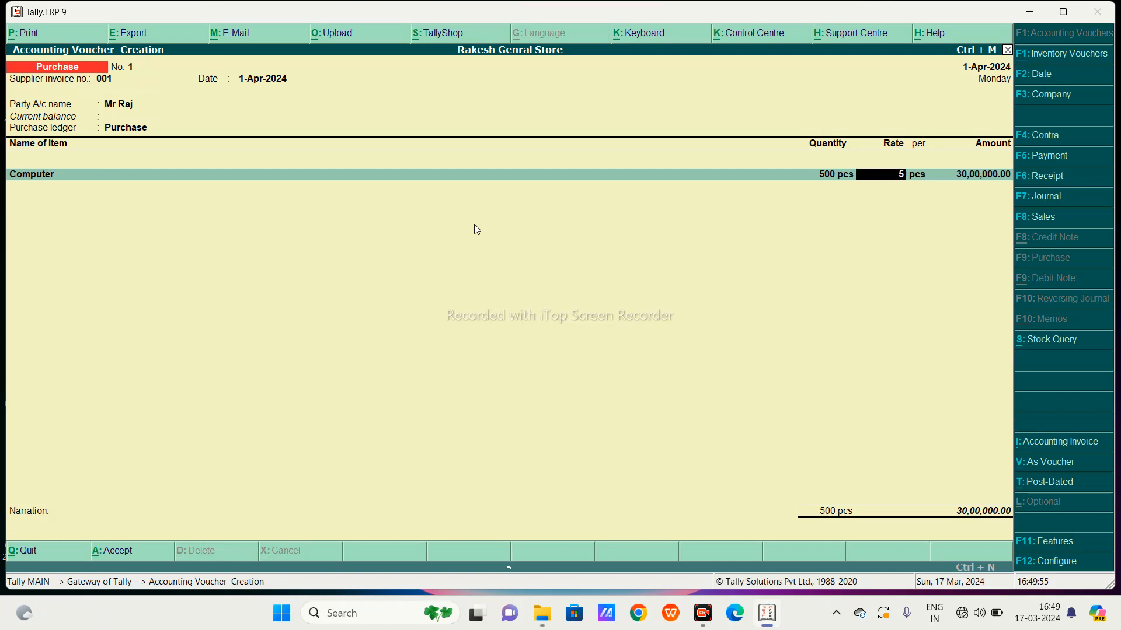
key("Return")
key("Return")
key("Return")
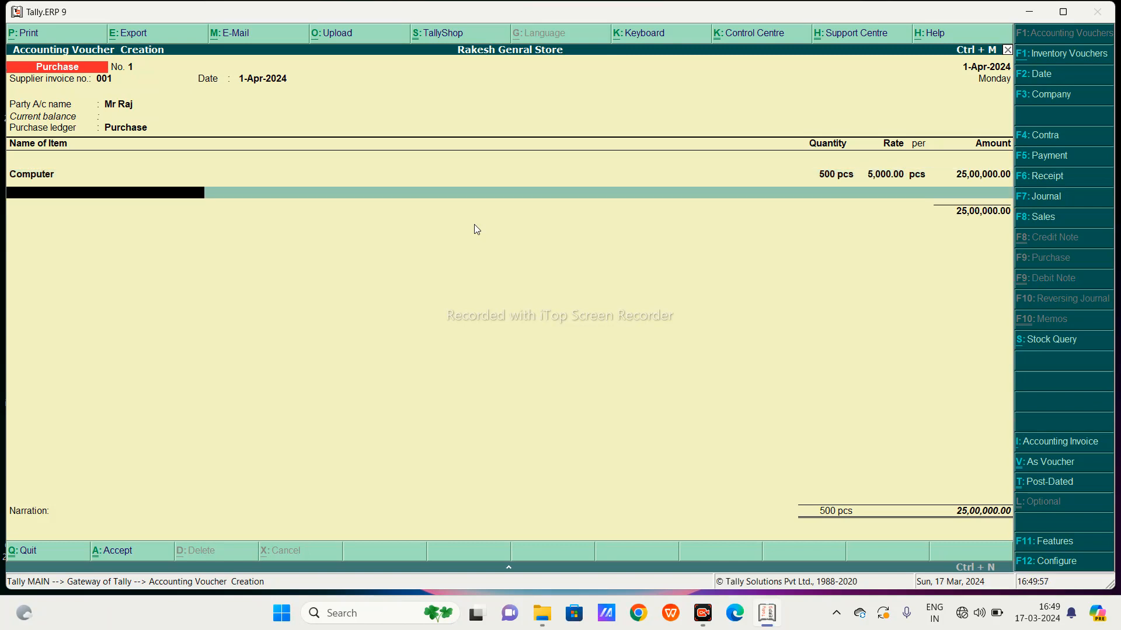
- Add Laptop as the second item of the purchase voucher with 500 pcs at a rate of 16,000 per pcs
type("l")
key("Return")
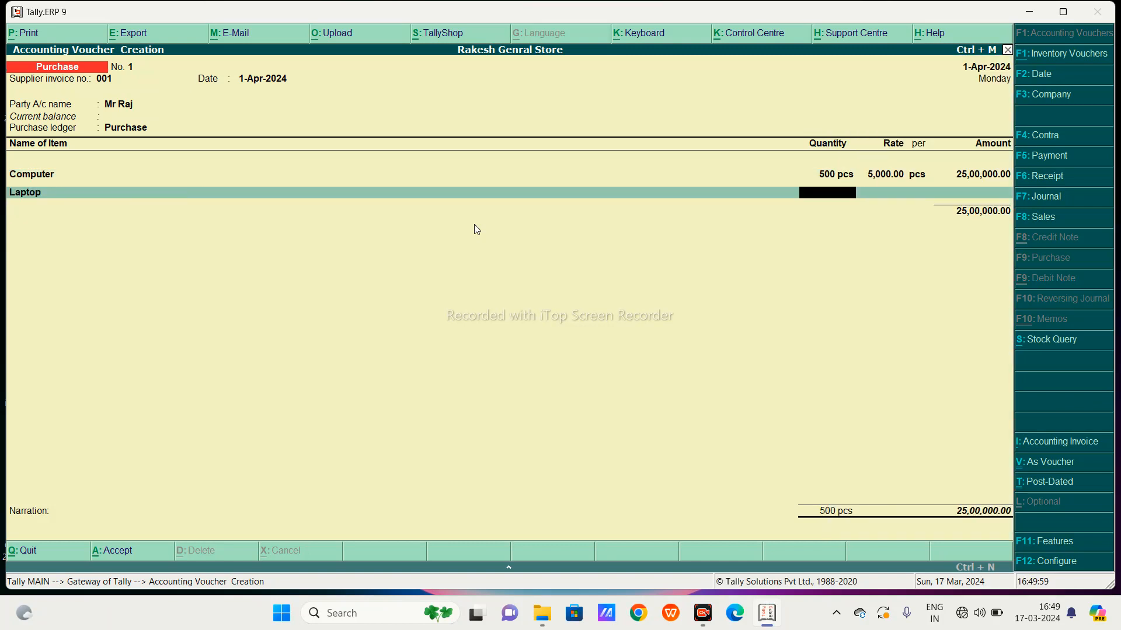
type("500")
key("Return")
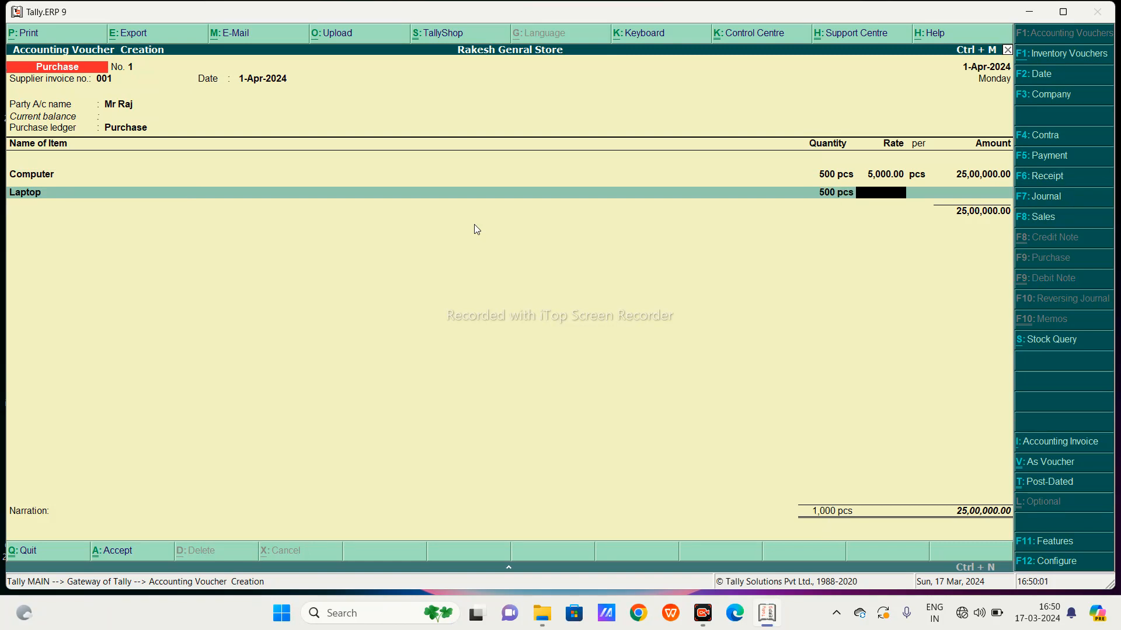
type("16000")
key("Return")
key("Return")
key("Return")
- End the item list without a narration, save the purchase voucher and return to the Gateway of Tally
key("Return")
key("Return")
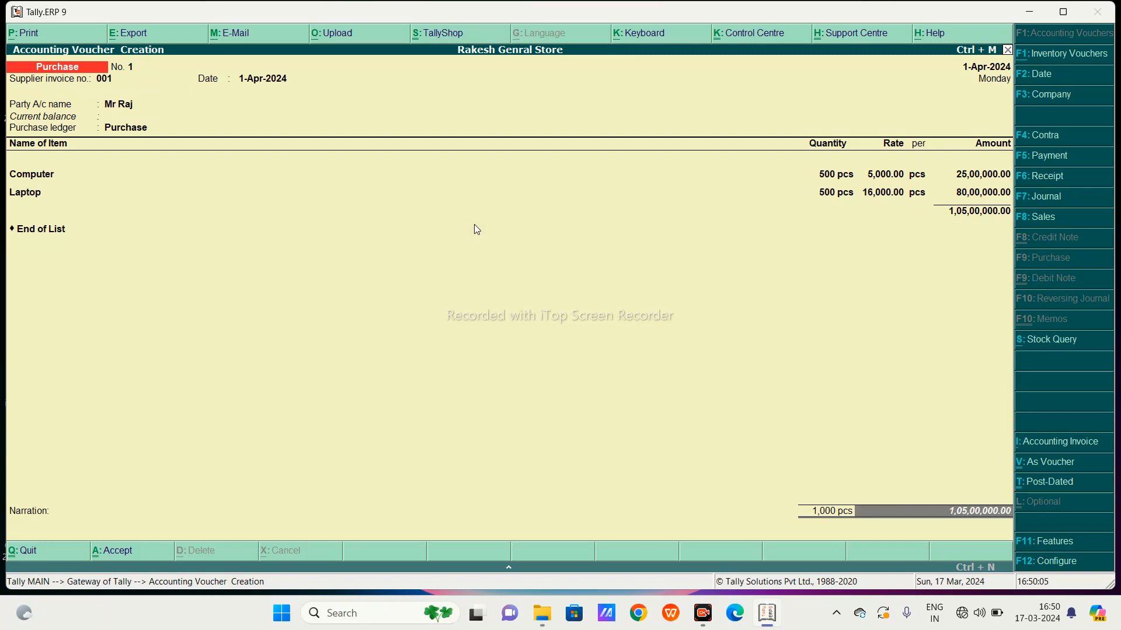
key("Return")
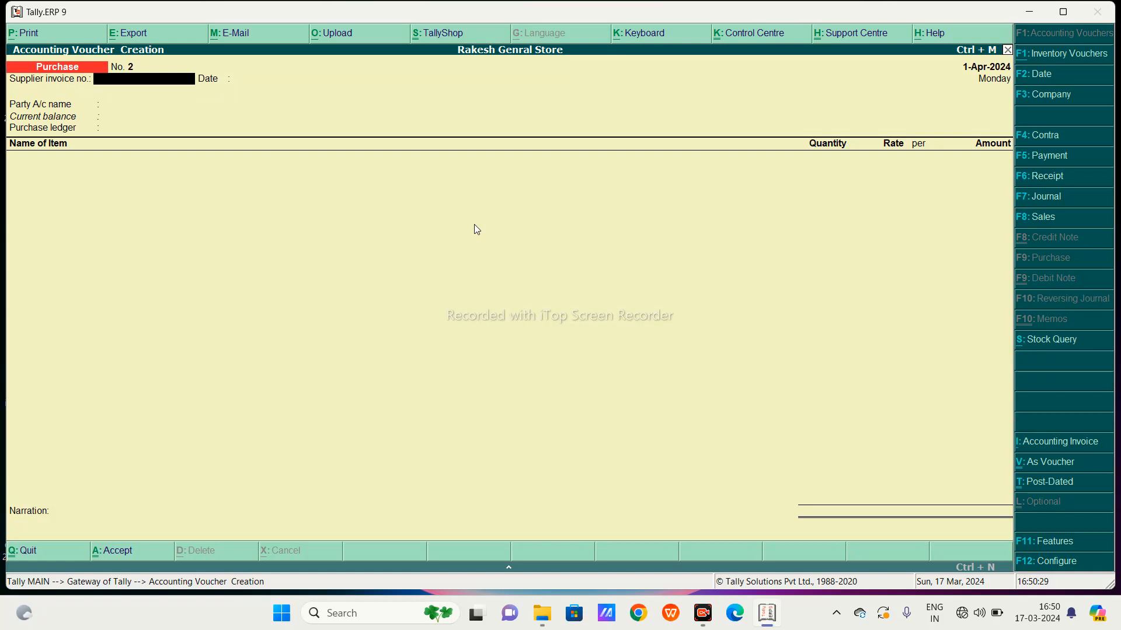
key("Escape")
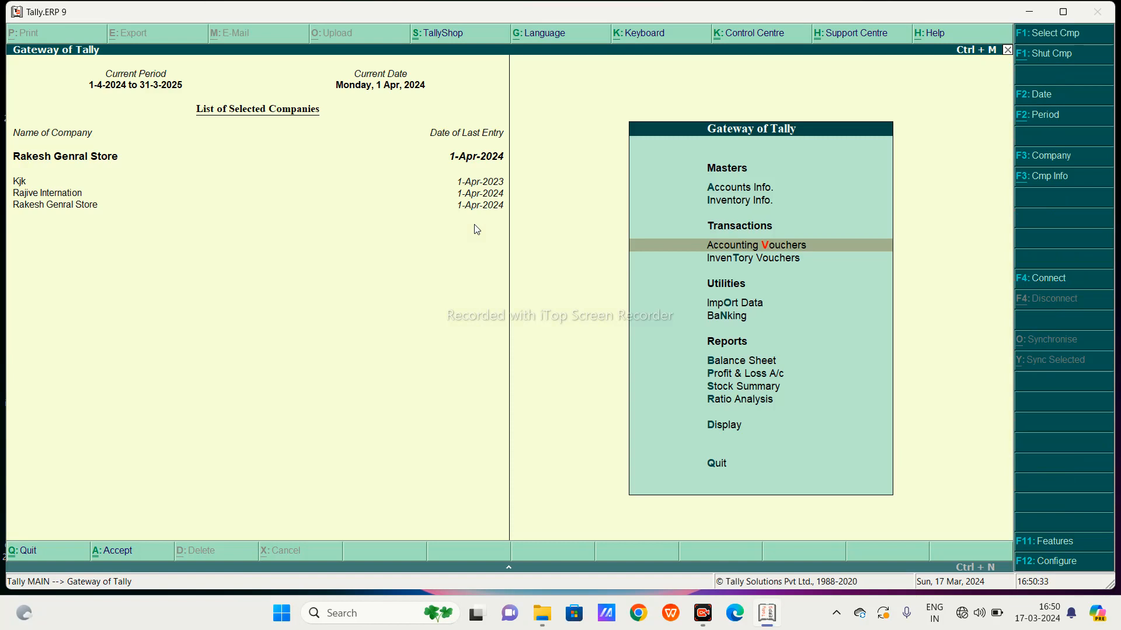
- Enable Use multiple price levels in the inventory features of Rakesh Genral Store, leaving the other options as they are
left_click(1069, 543)
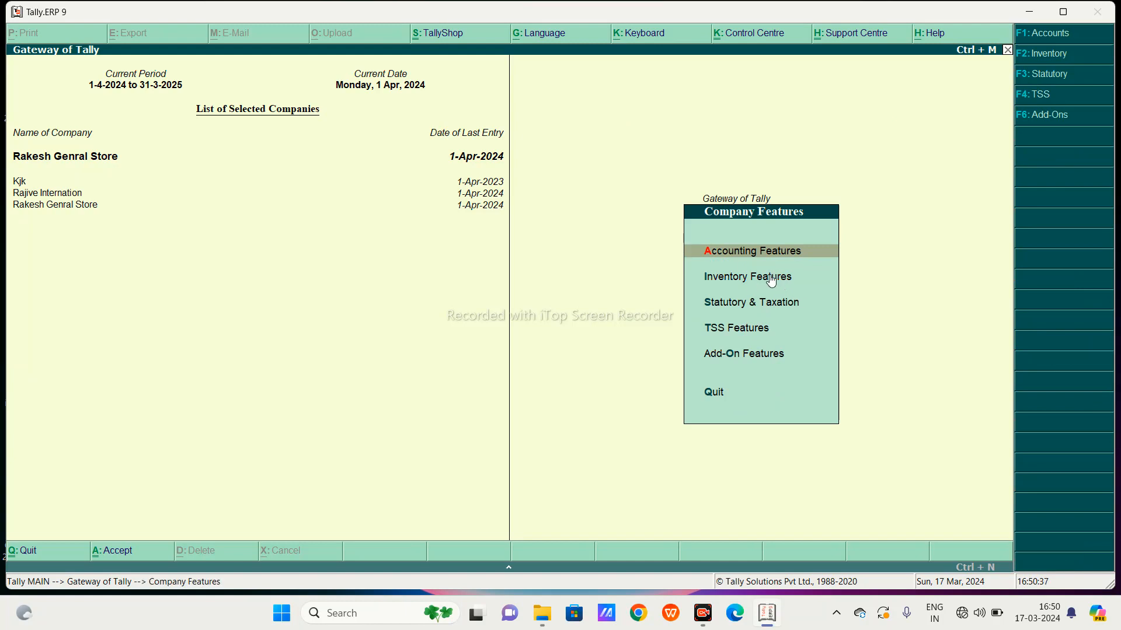
left_click(770, 274)
key("Return")
key("Return")
key("Return")
key("Return")
key("Return")
key("Return")
key("Return")
key("Return")
key("Return")
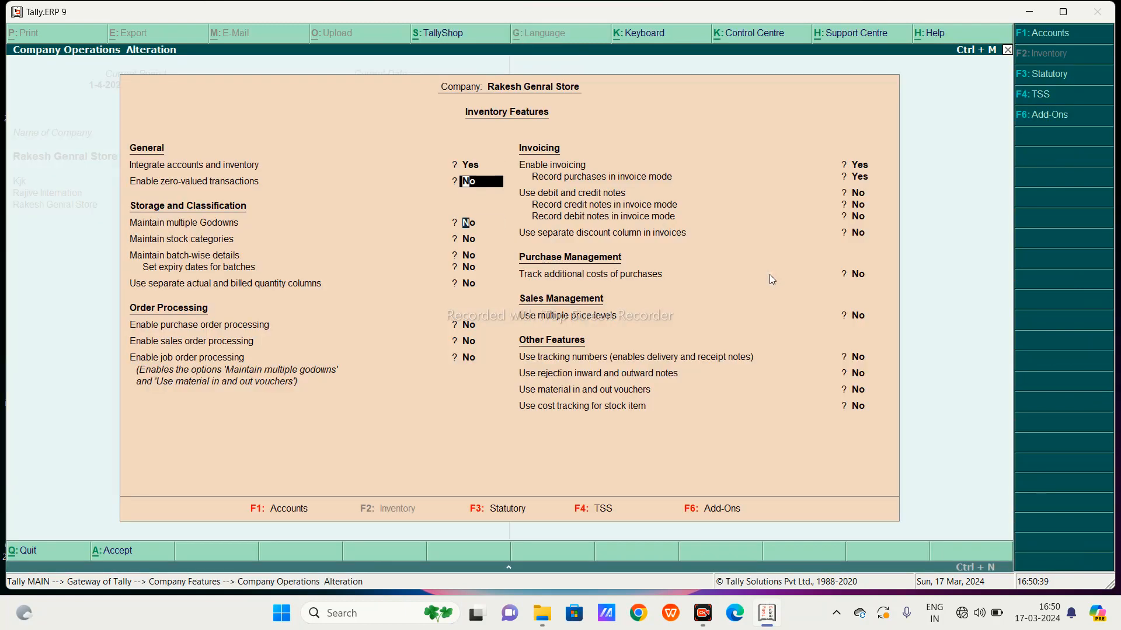
key("Return")
key("Return")
key("Return")
key("Return")
key("Return")
key("Return")
key("Return")
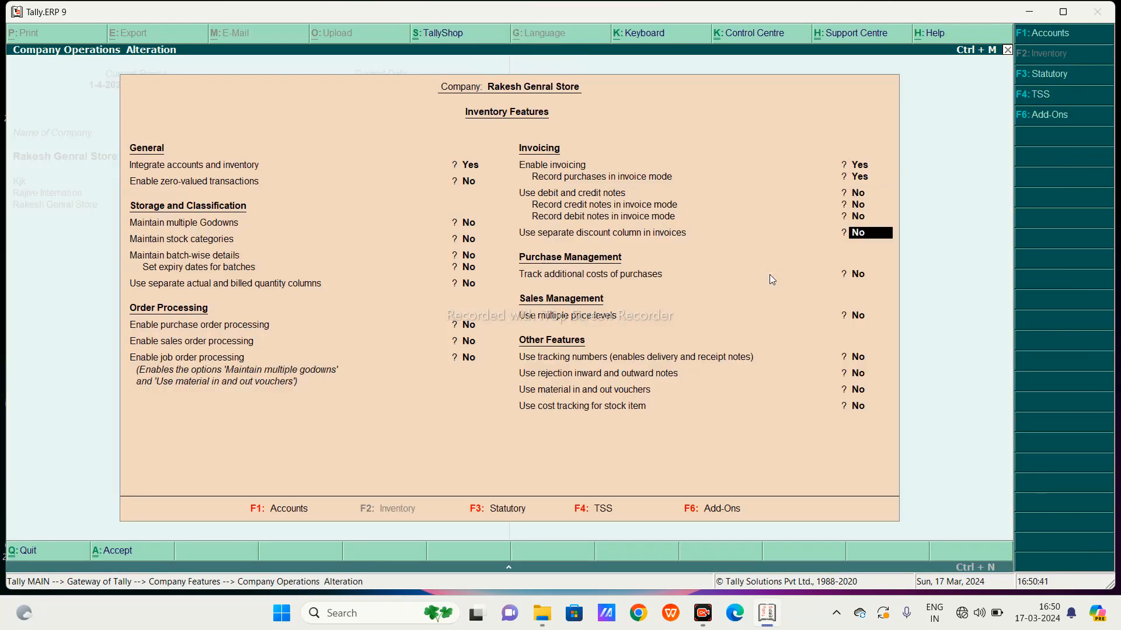
type("y")
key("Return")
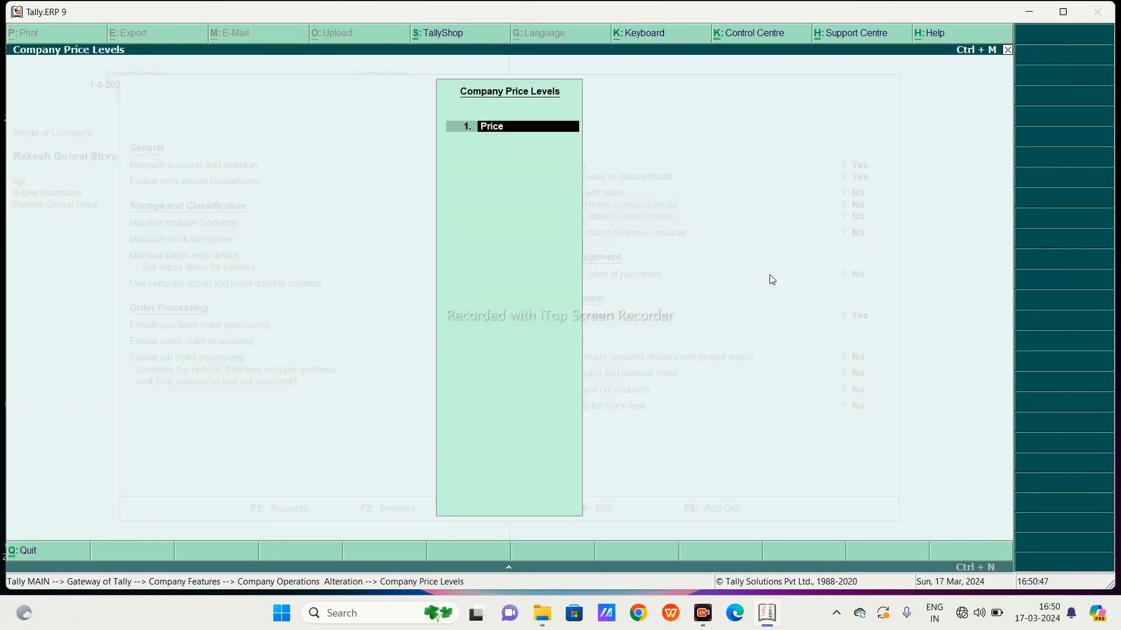
- Name the first company price level Price List, save the inventory features and return to the Gateway of Tally
type("Lisy")
key("BackSpace")
key("Return")
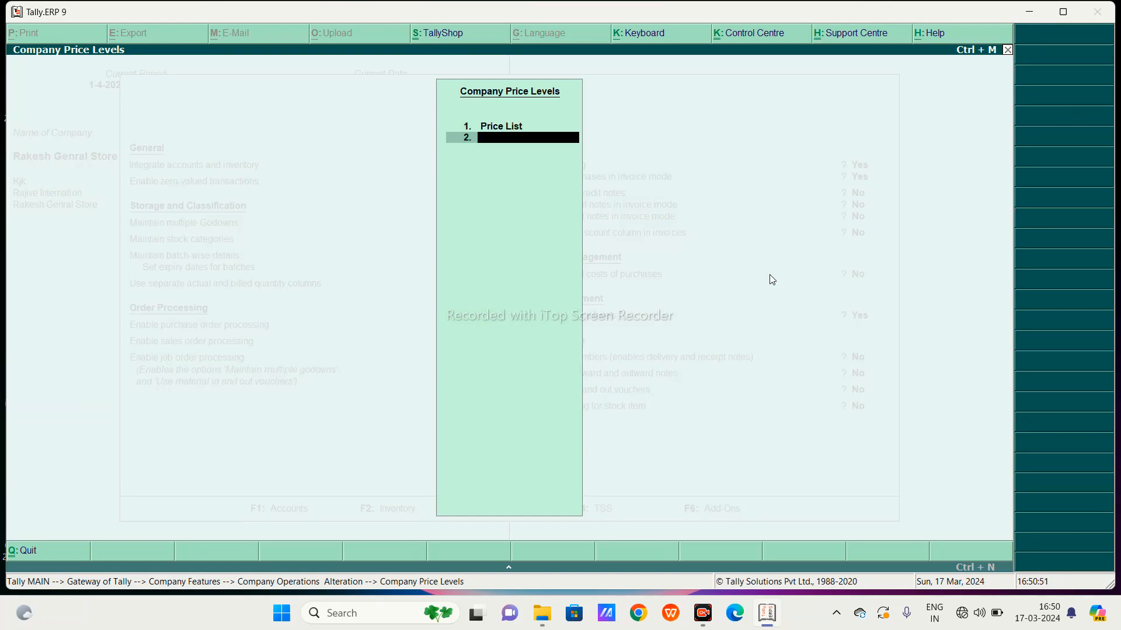
key("Return")
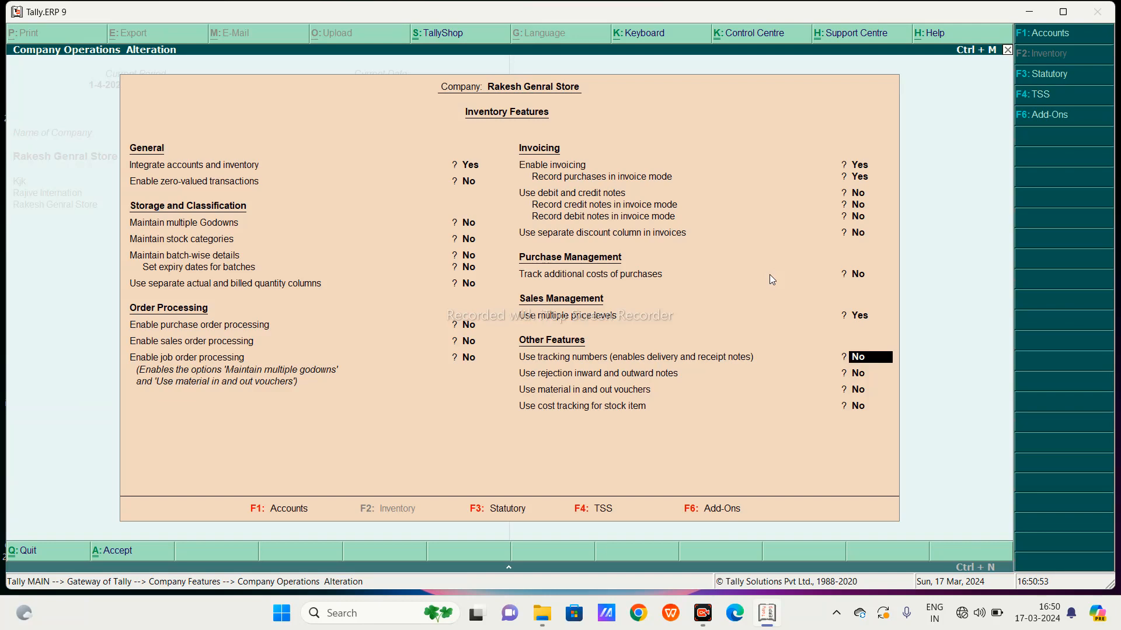
key("ctrl+a")
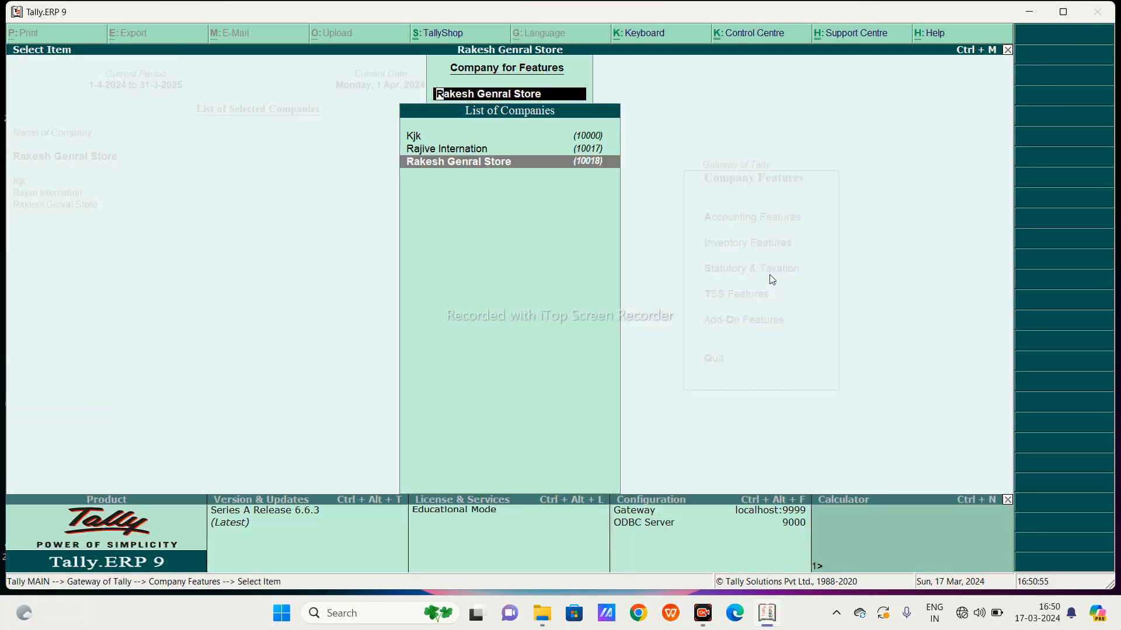
key("Escape")
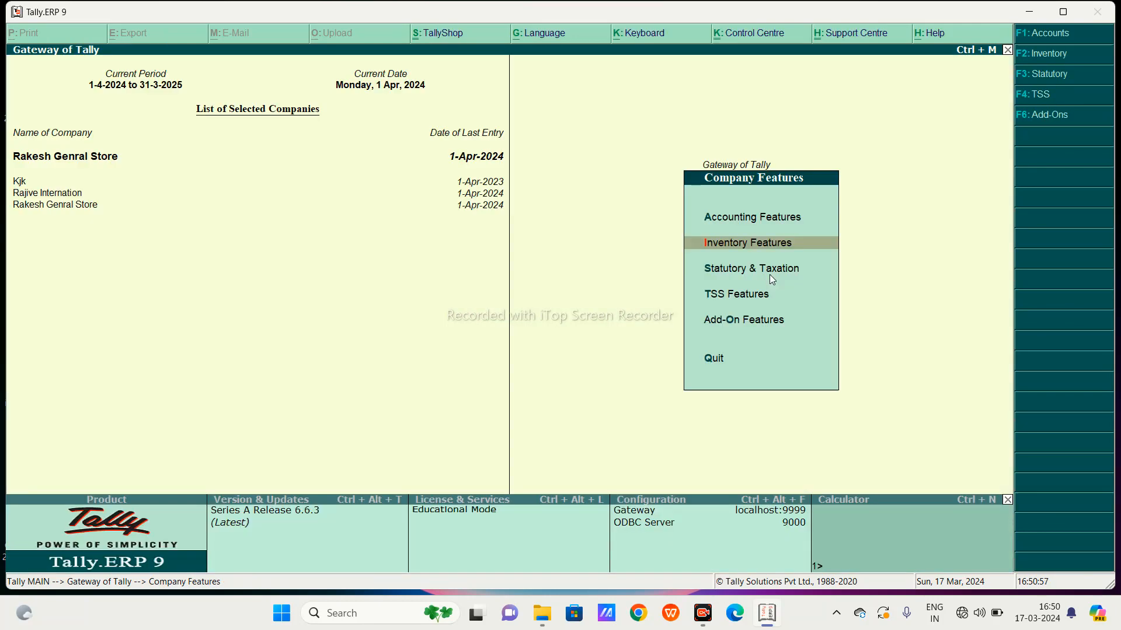
key("Escape")
- Open the price list for All Items with the price level Price List, applicable from 1-Apr-2024
key("Up")
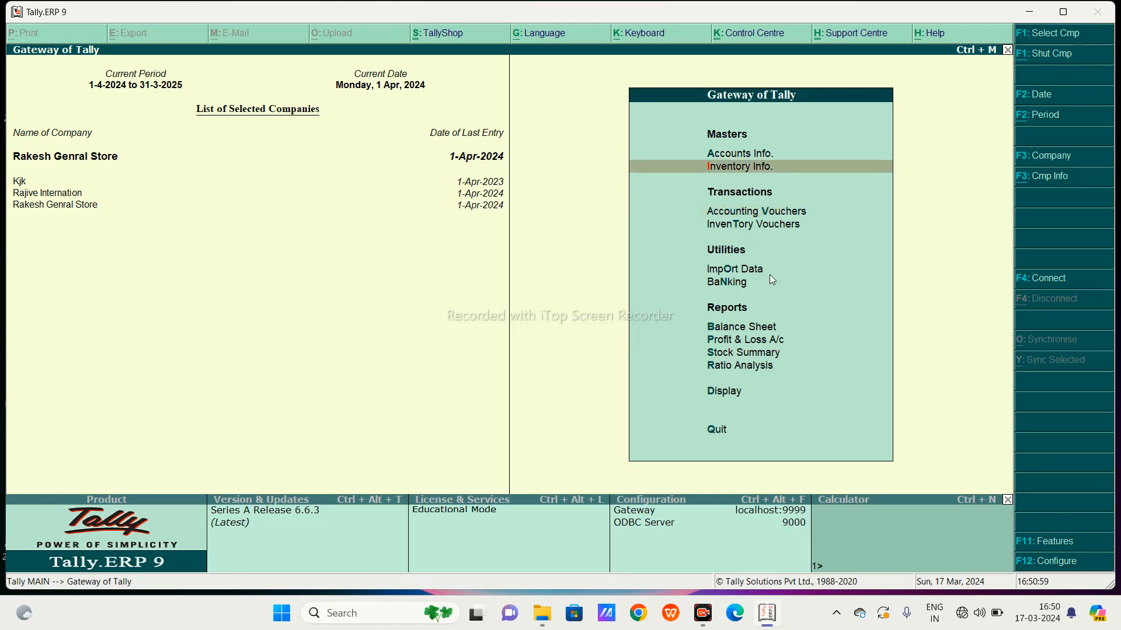
key("Return")
key("Down")
key("Down")
key("Return")
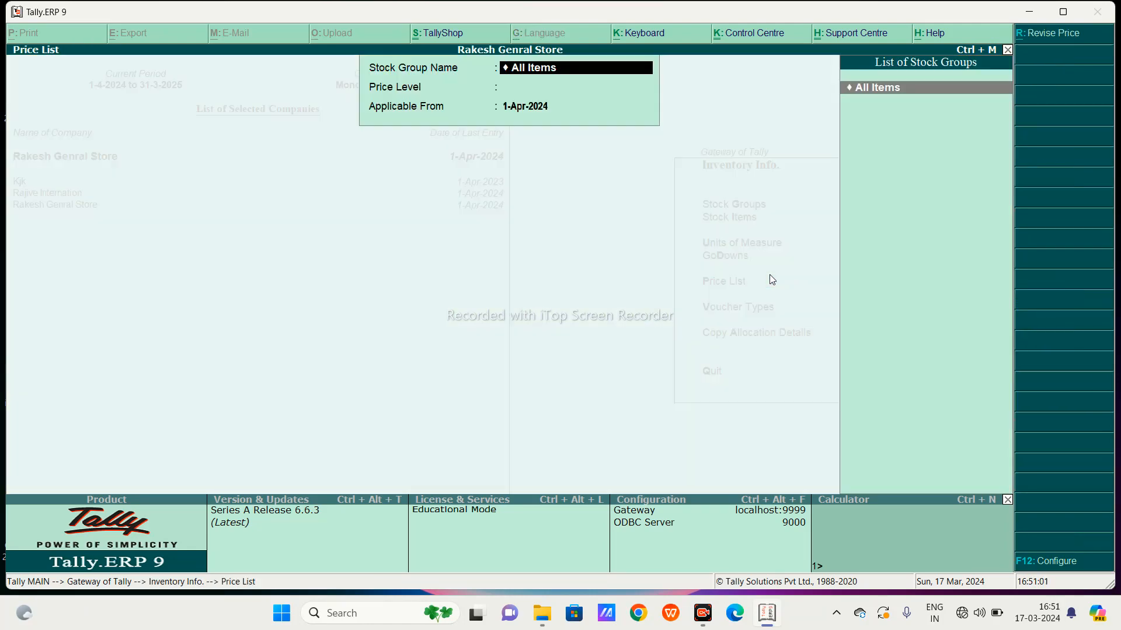
key("Return")
key("Return")
key("Return")
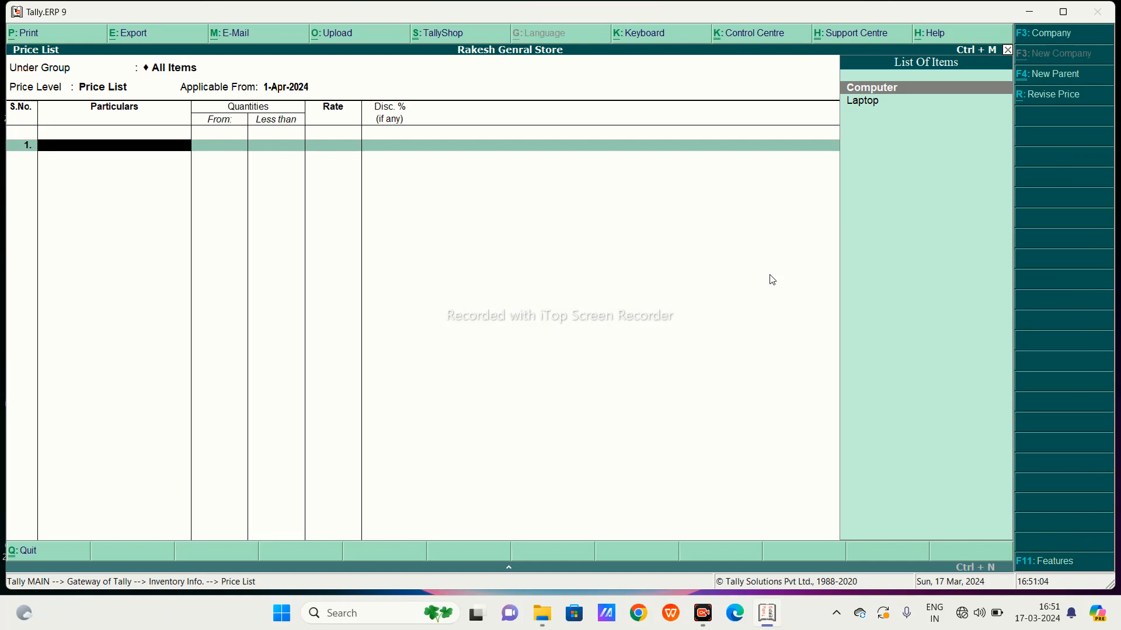
- Add Computer to the price list at a rate of 12,000 per pcs, without quantity limits or discount
key("Return")
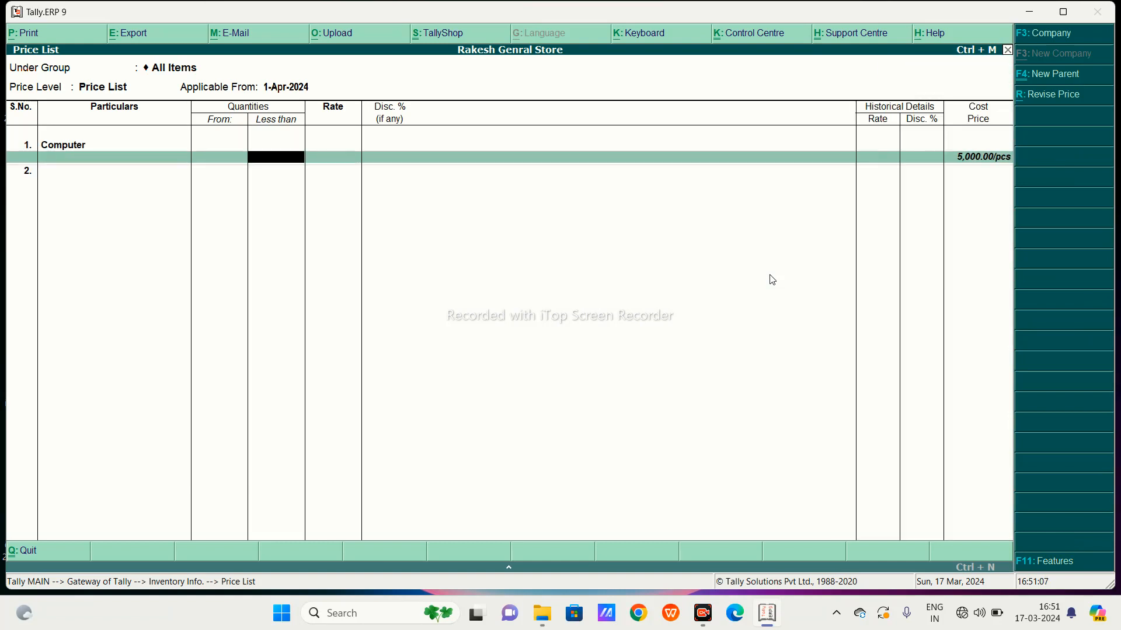
key("Return")
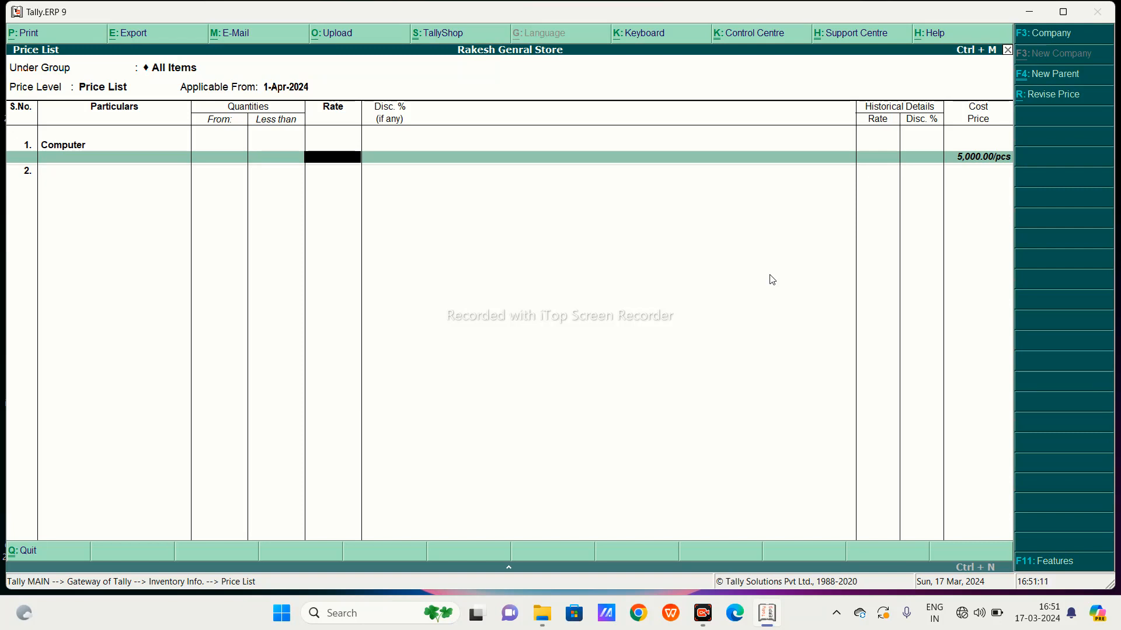
type("12000")
key("Return")
key("Return")
- Add Laptop to the price list at 20,000 per pcs, save the list and return to the Gateway of Tally
key("Down")
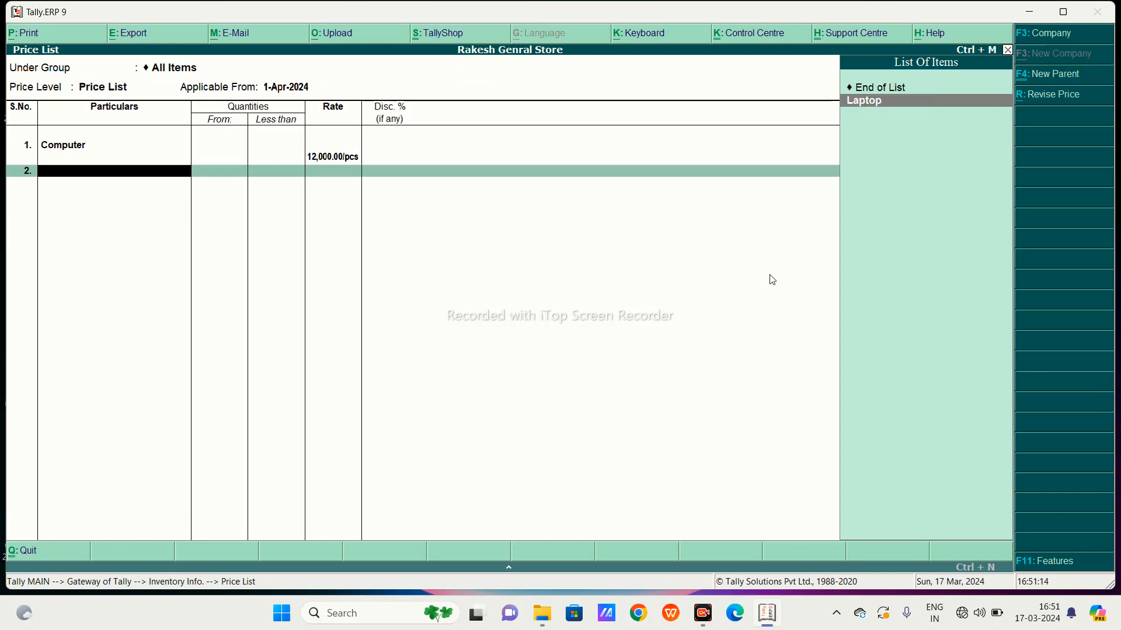
key("Return")
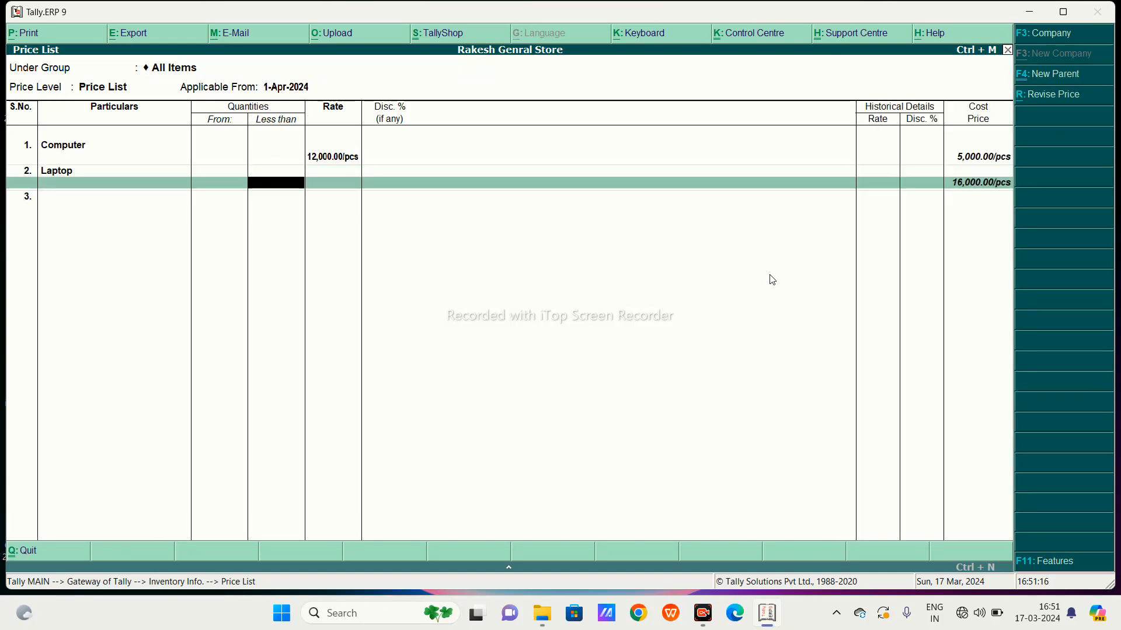
key("Return")
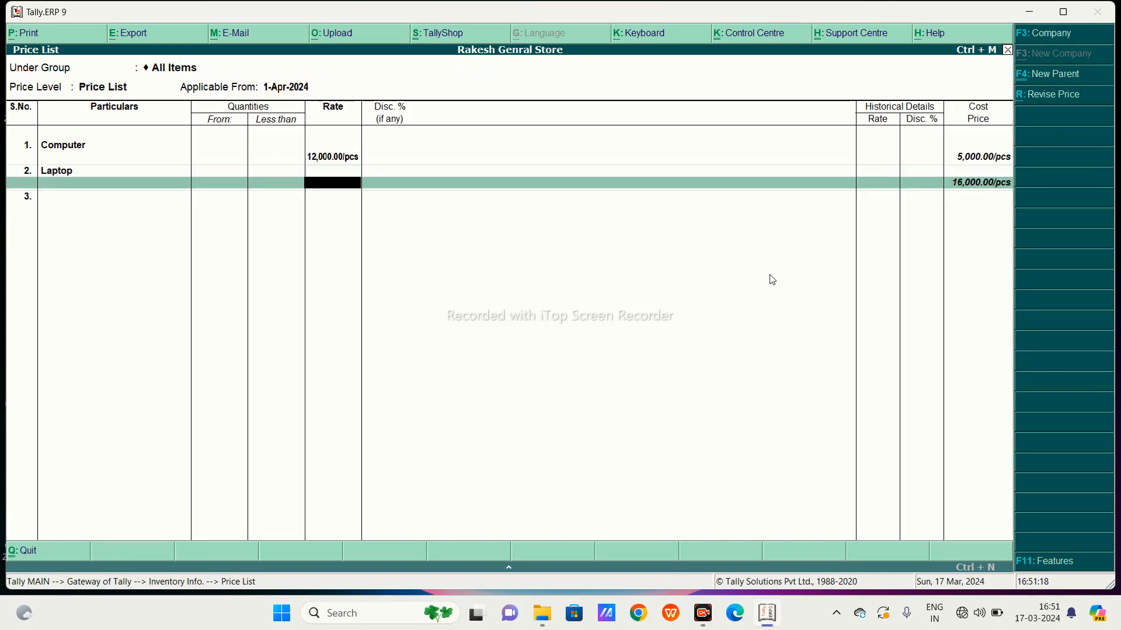
type("20000")
key("Return")
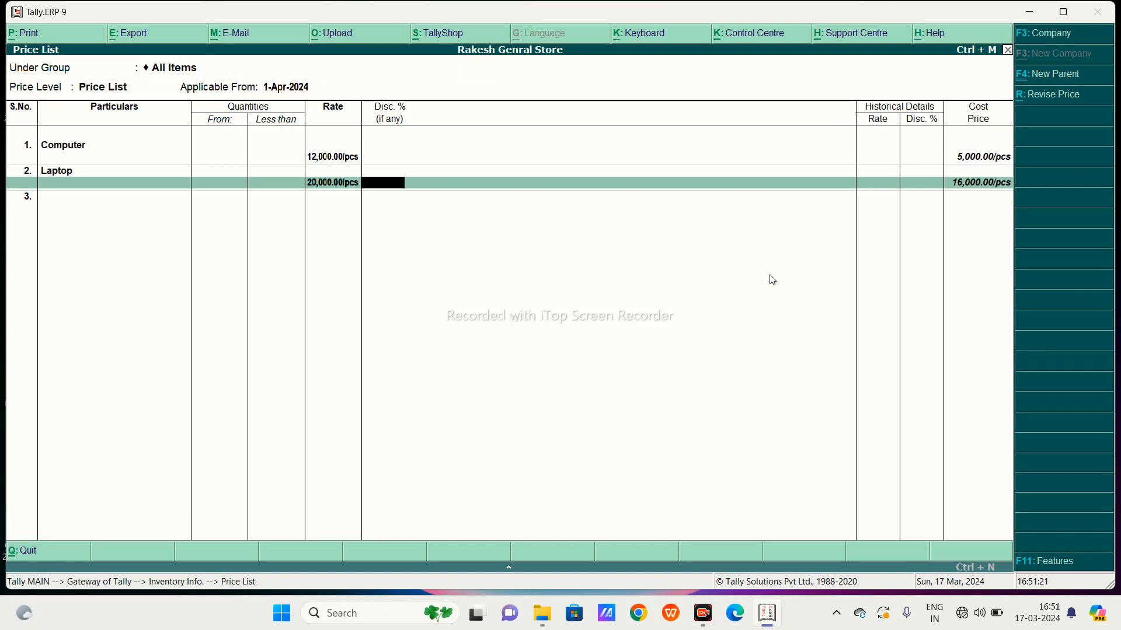
key("Return")
key("Return")
key("Return")
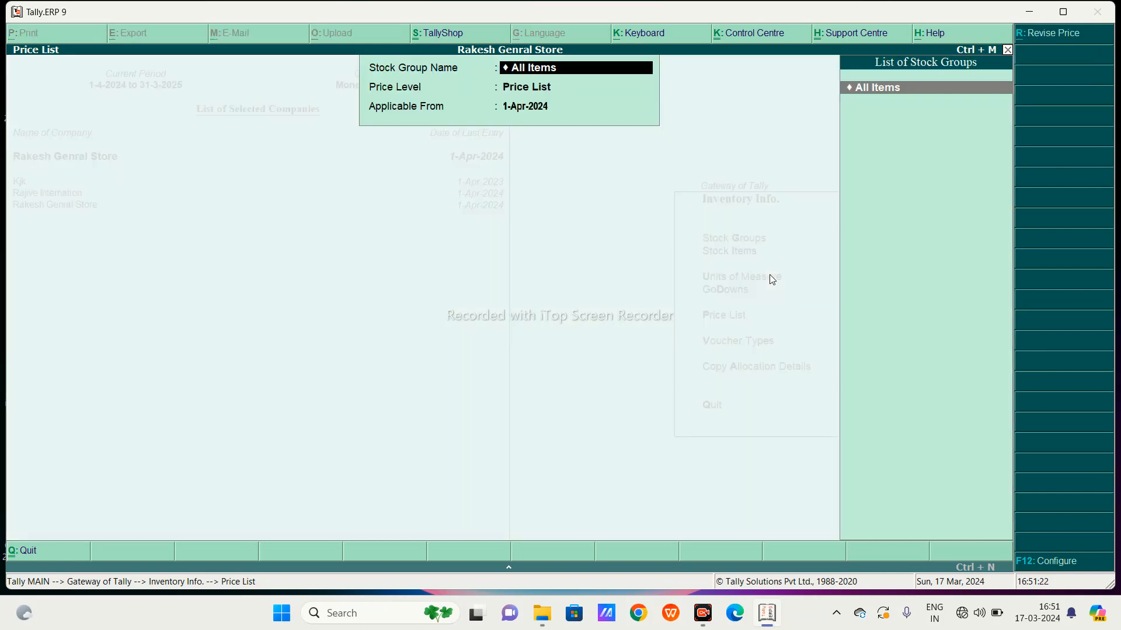
key("Escape")
key("Escape")
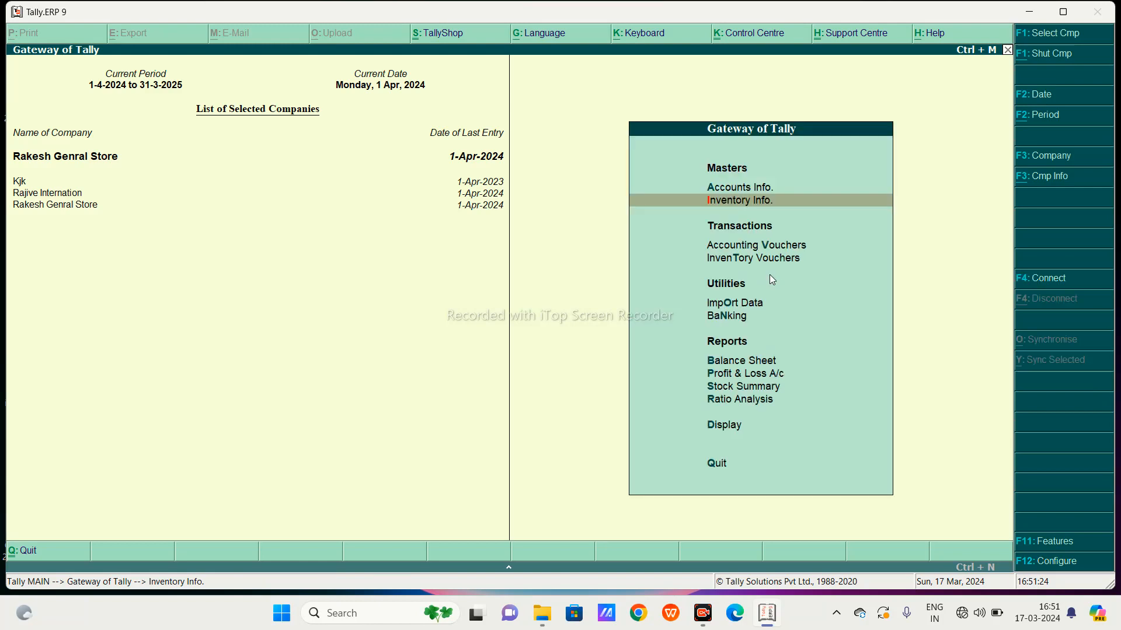
- Open accounting voucher creation from the Gateway of Tally and switch it to a Sales voucher
key("Down")
key("Down")
key("Up")
key("Return")
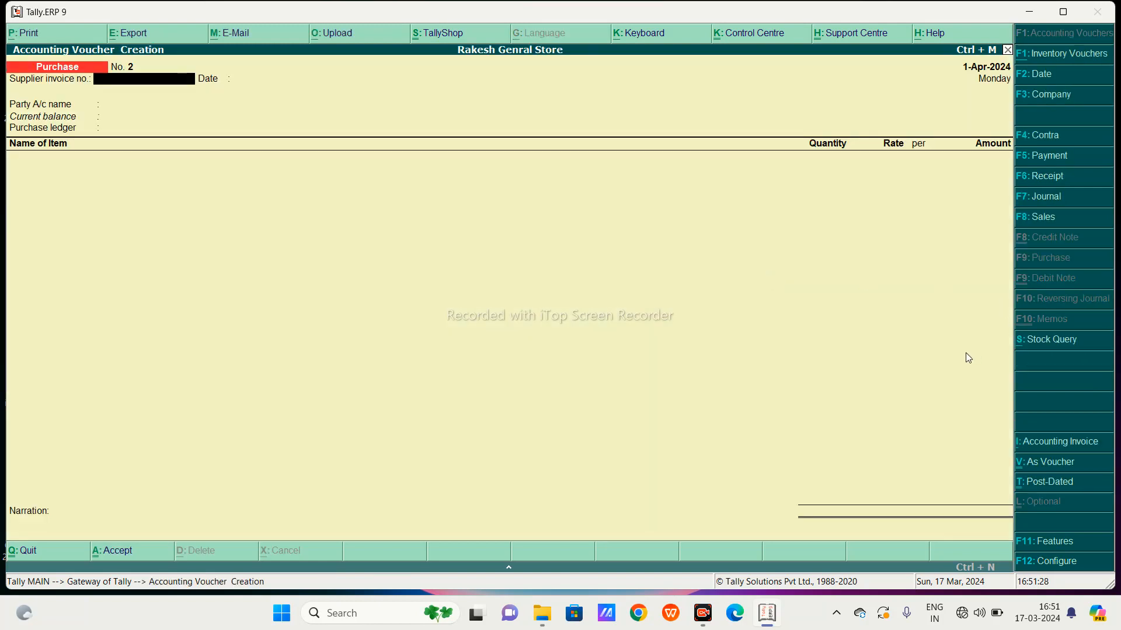
left_click(1035, 218)
- Set the sales voucher's party to Cash, the price level to Price List and the sales ledger to Sales
key("Return")
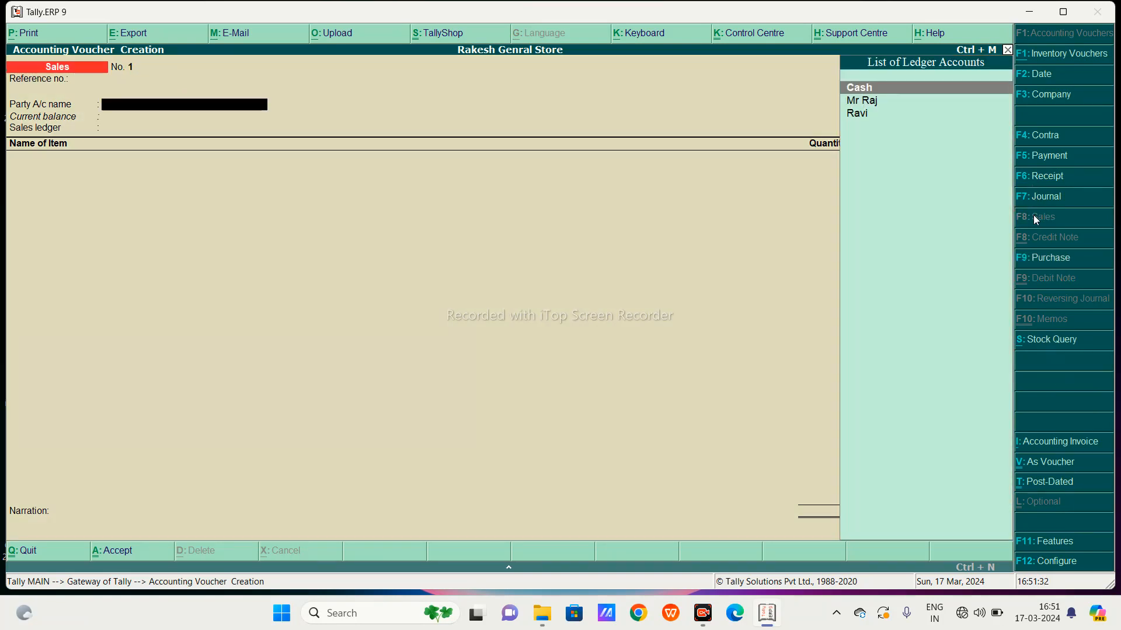
key("Return")
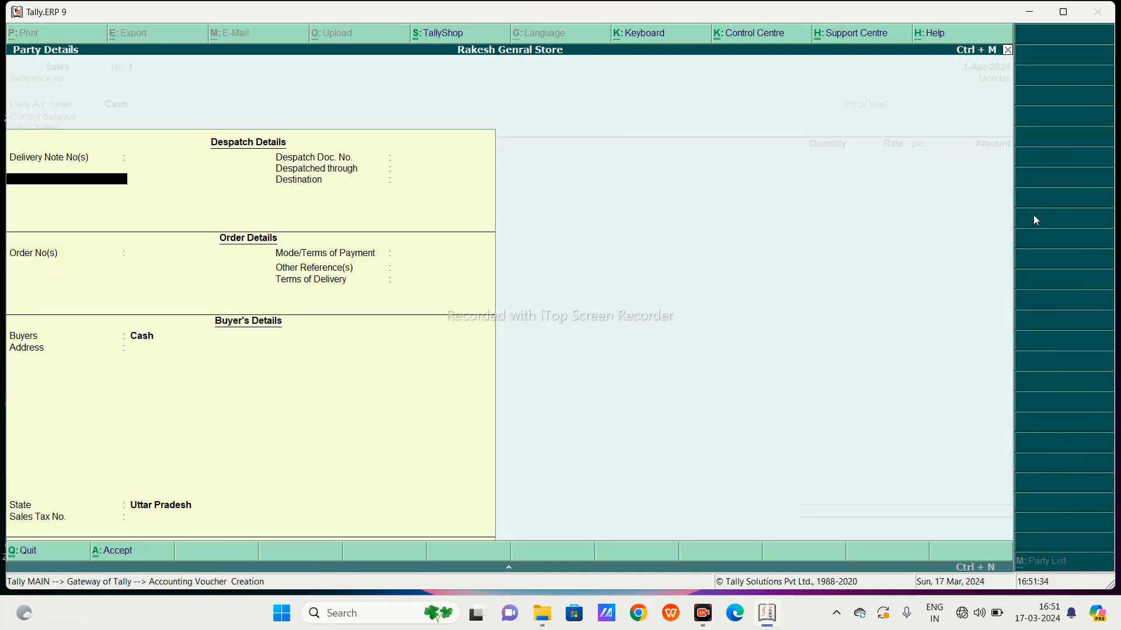
key("ctrl+a")
key("Down")
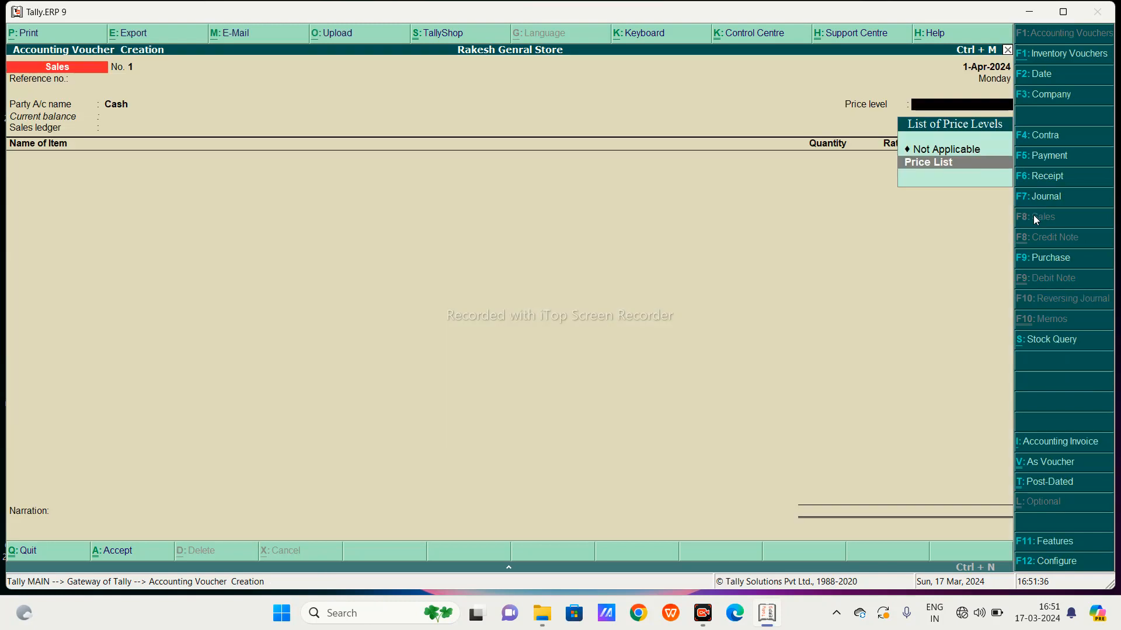
key("Return")
key("Return")
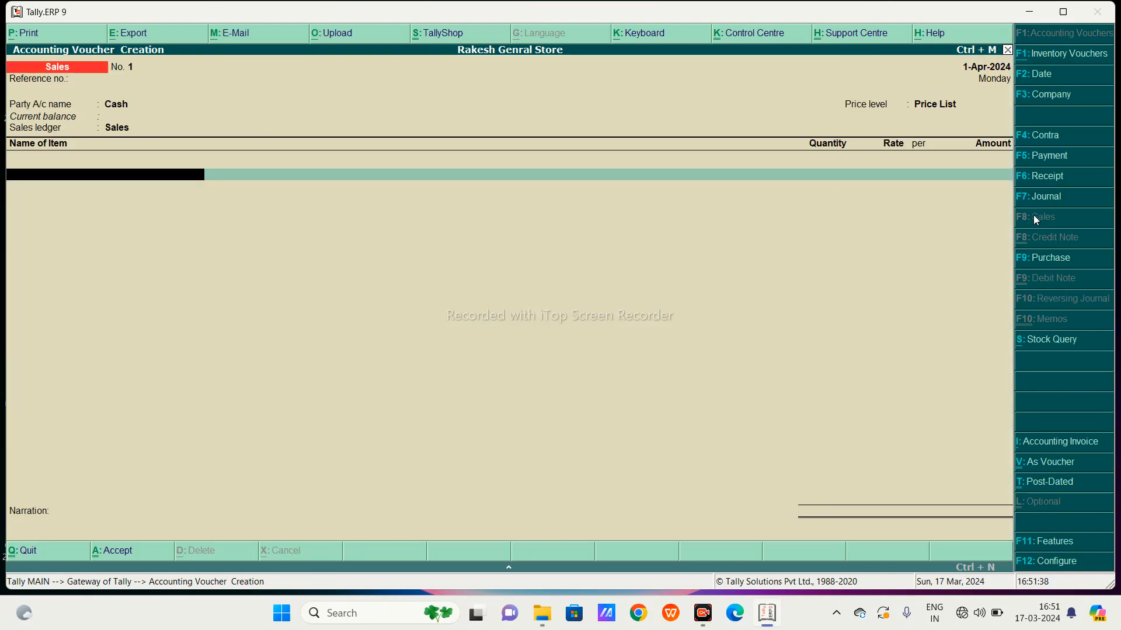
- Add 2 pcs of Laptop to the sales voucher at the price list rate
type("L")
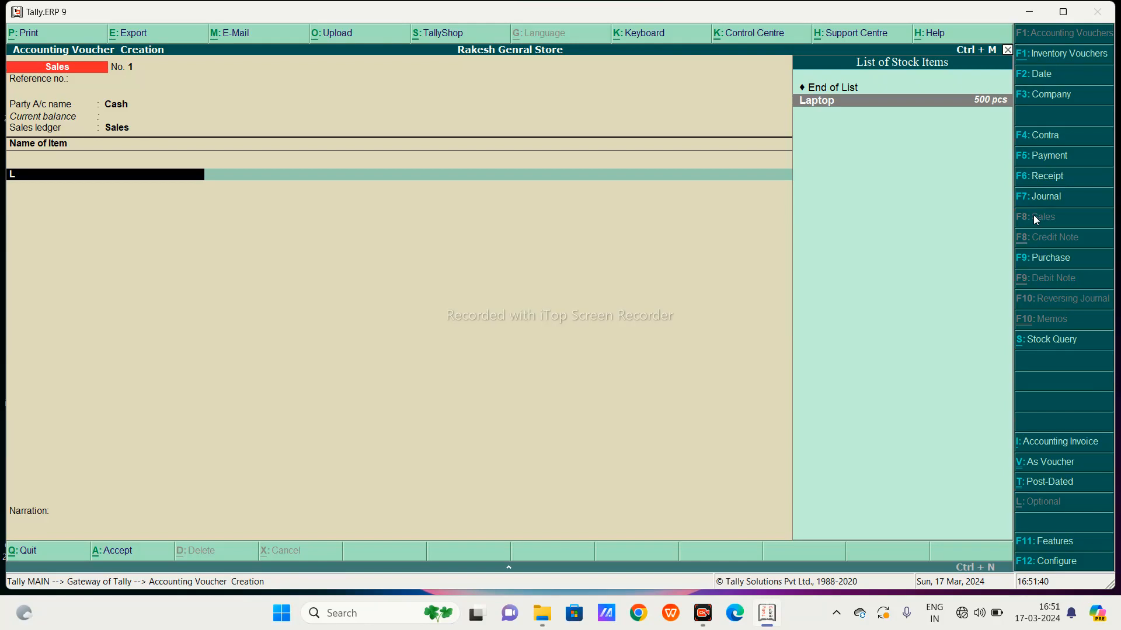
key("Return")
type("2")
key("Return")
key("Return")
key("Return")
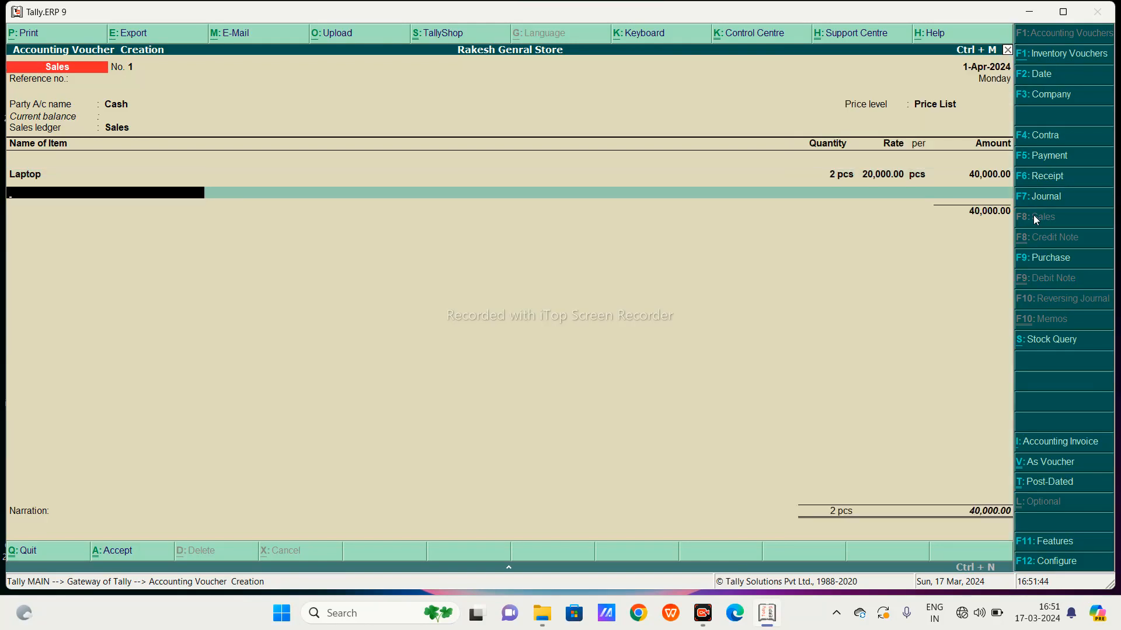
- Add 2 pcs of Computer at the price list rate, end the item list and save the sales voucher
type("C")
key("Return")
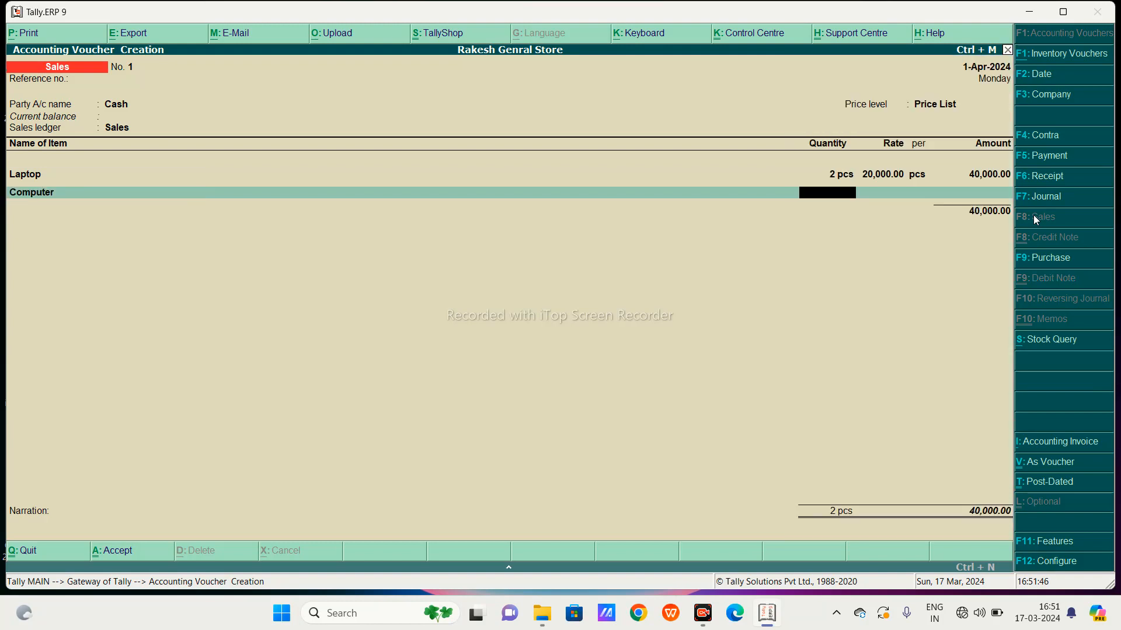
type("2")
key("Return")
key("Return")
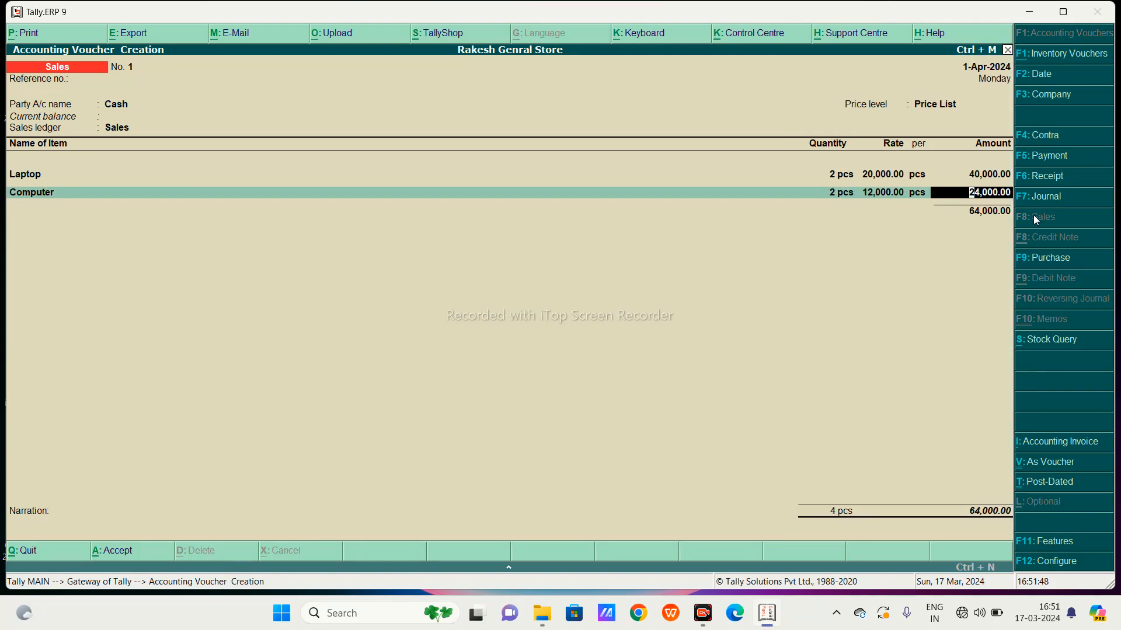
key("Return")
key("Return")
key("Return")
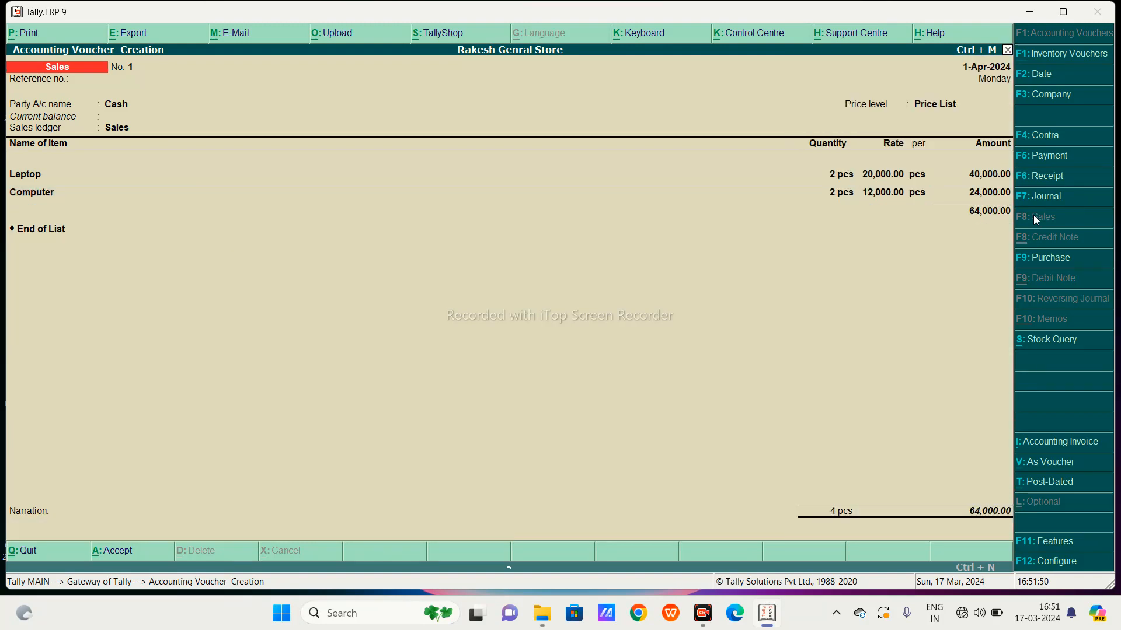
key("Return")
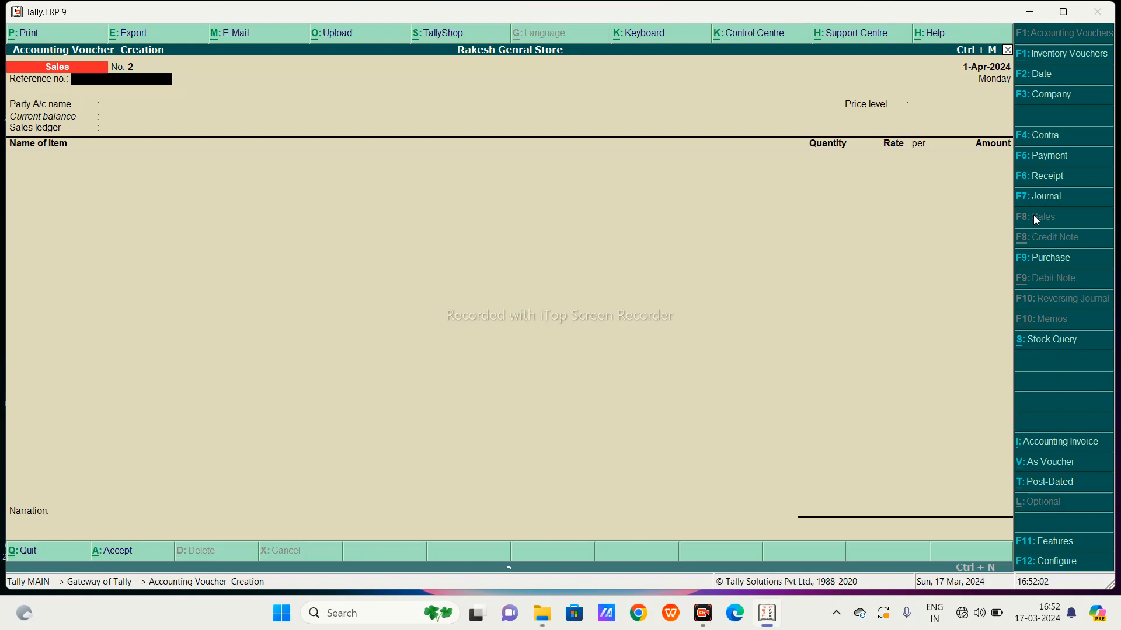
- Open the company price levels from the company's inventory features, keeping multiple price levels enabled
left_click(1044, 543)
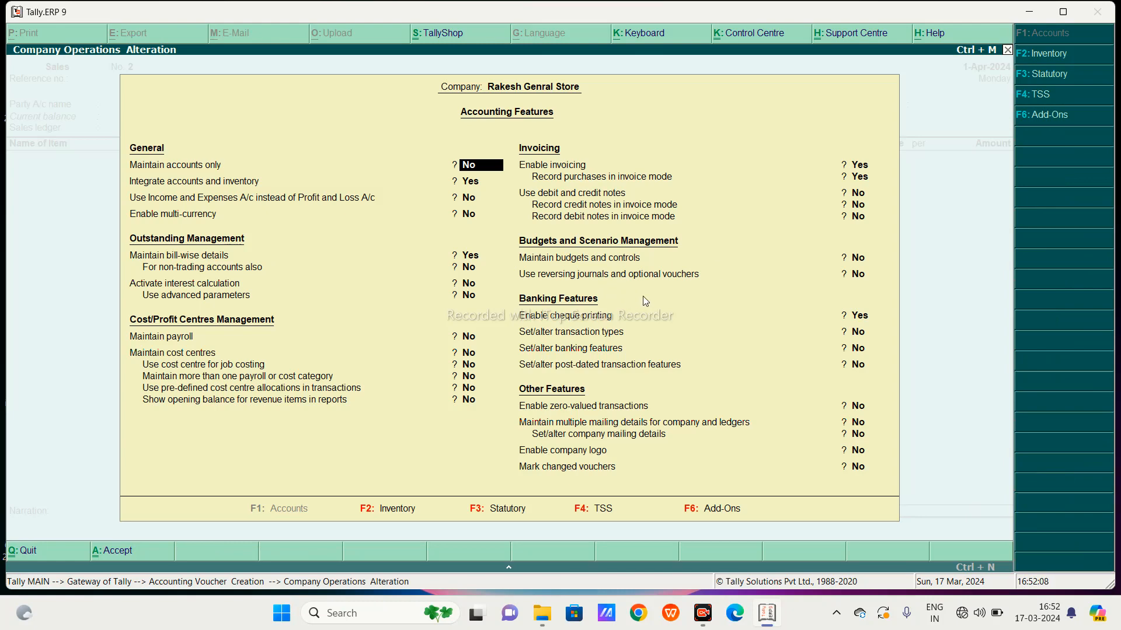
left_click(1067, 50)
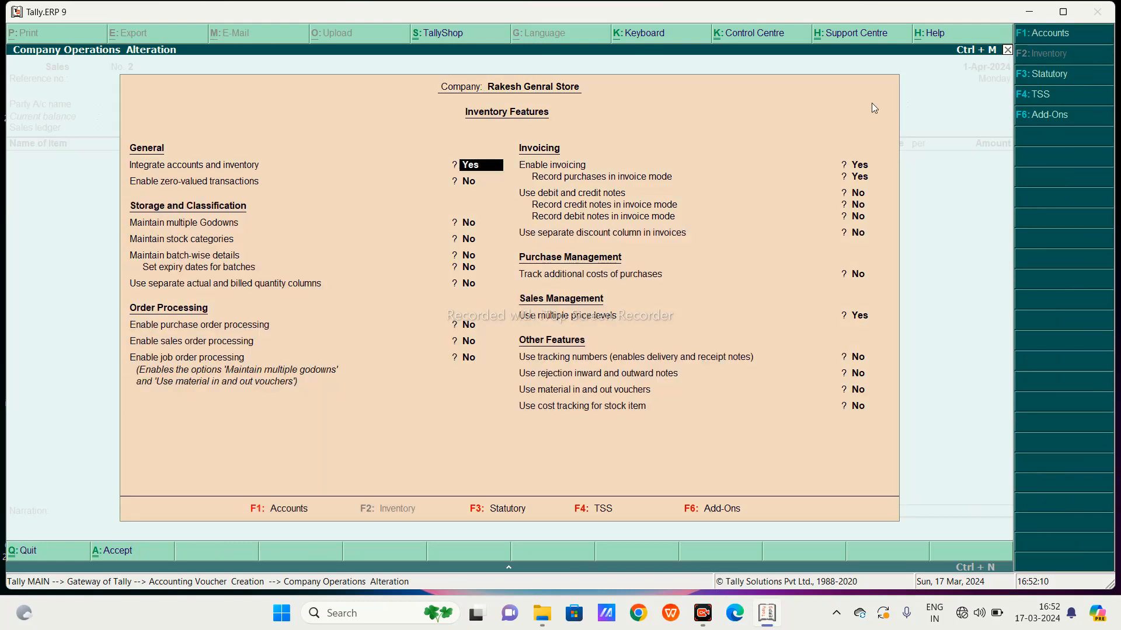
key("Return")
key("Return")
key("Return")
key("Return")
key("Return")
key("Return")
key("Return")
key("Return")
key("Return")
key("Return")
key("Return")
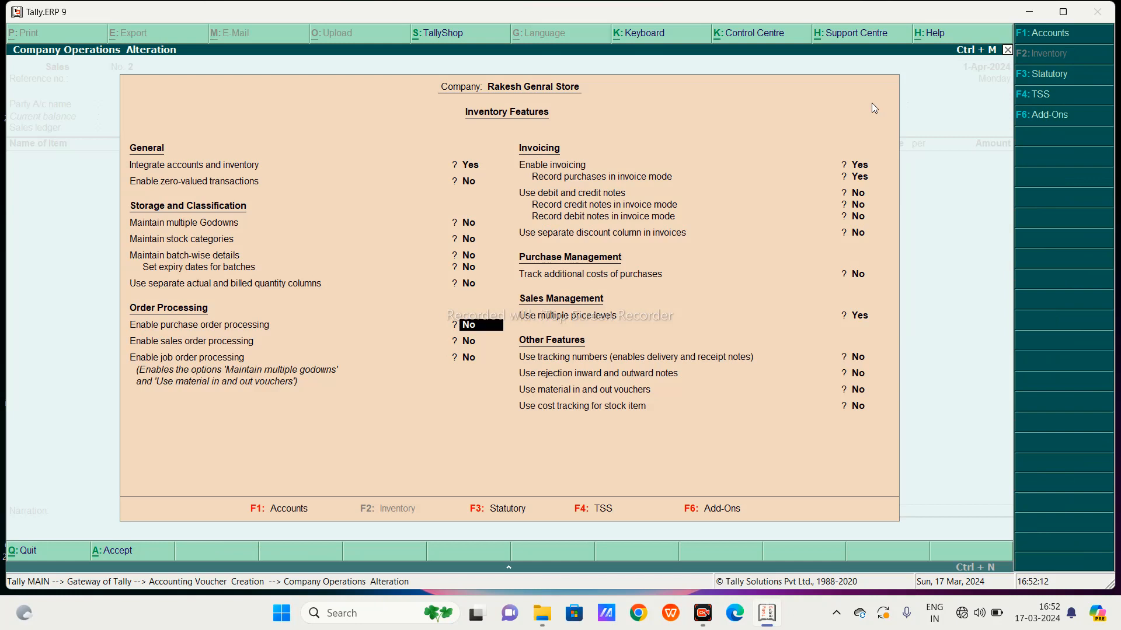
key("Return")
key("Return")
key("Return")
key("Return")
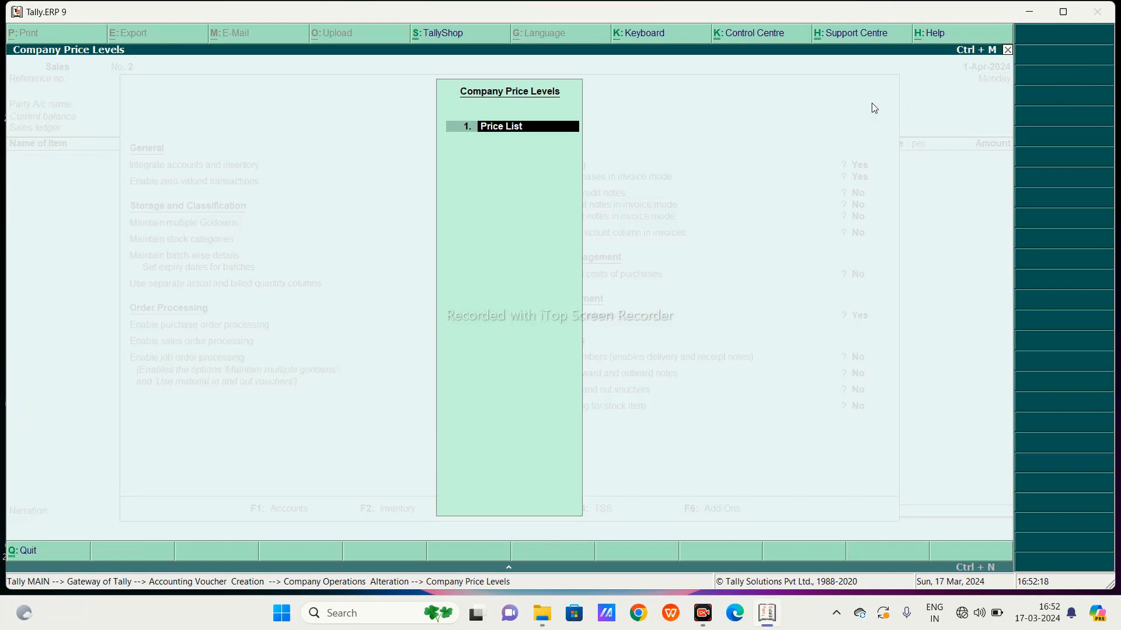
- Rename the first company price level to Retail
type("Sigl")
key("BackSpace")
key("BackSpace")
type("Retail")
key("Return")
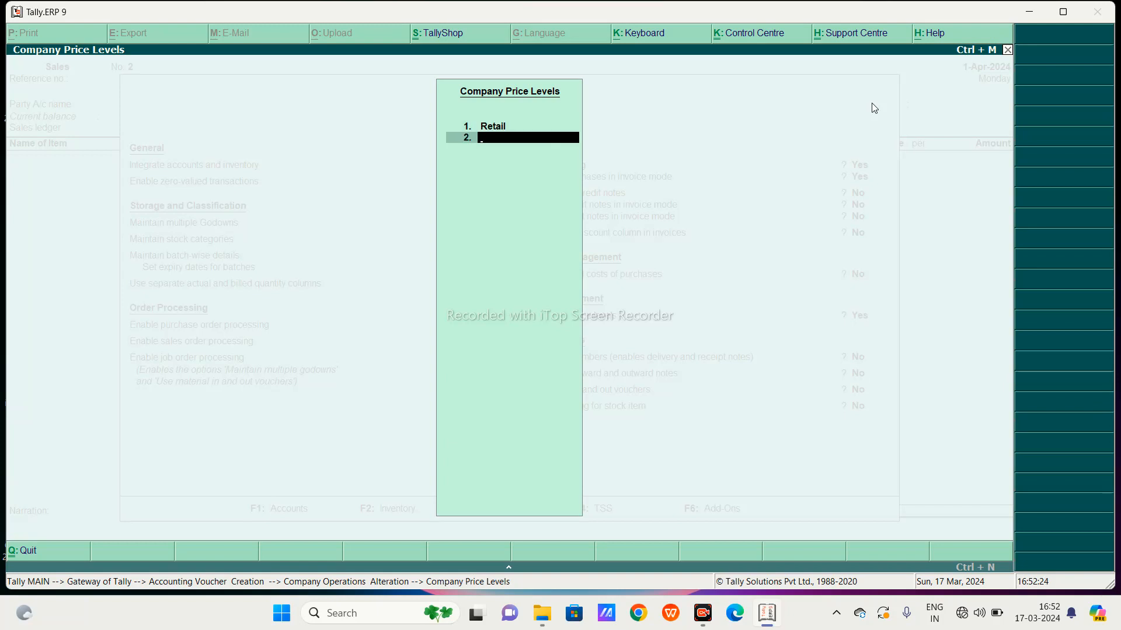
- Add a second company price level named Wholsale and save the inventory features
type("Wholsale")
key("Return")
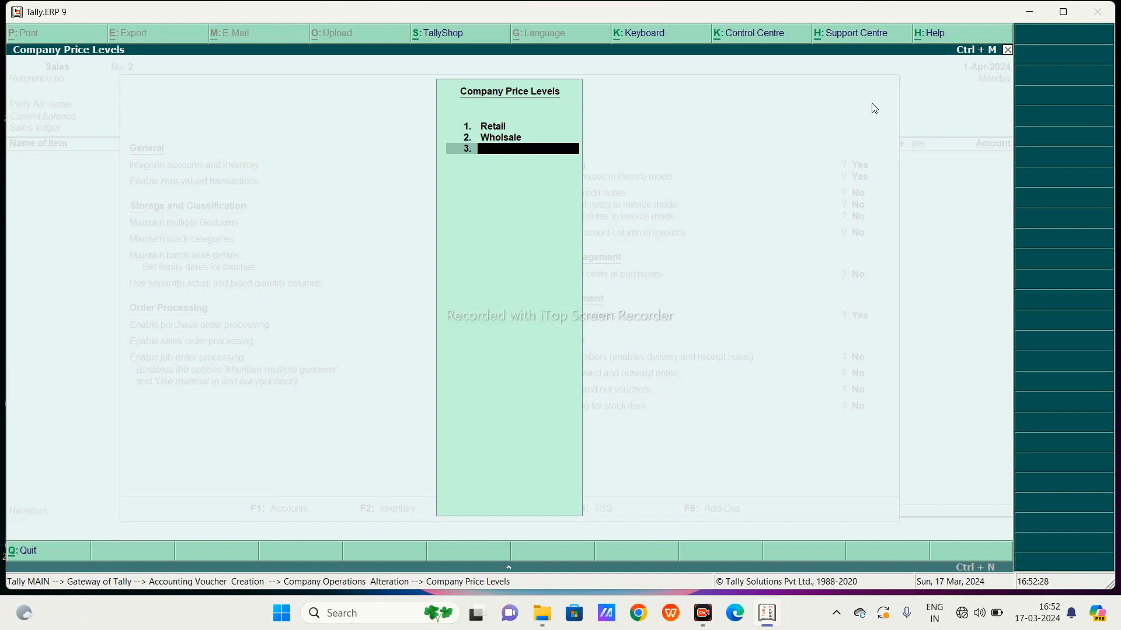
key("Return")
key("ctrl+a")
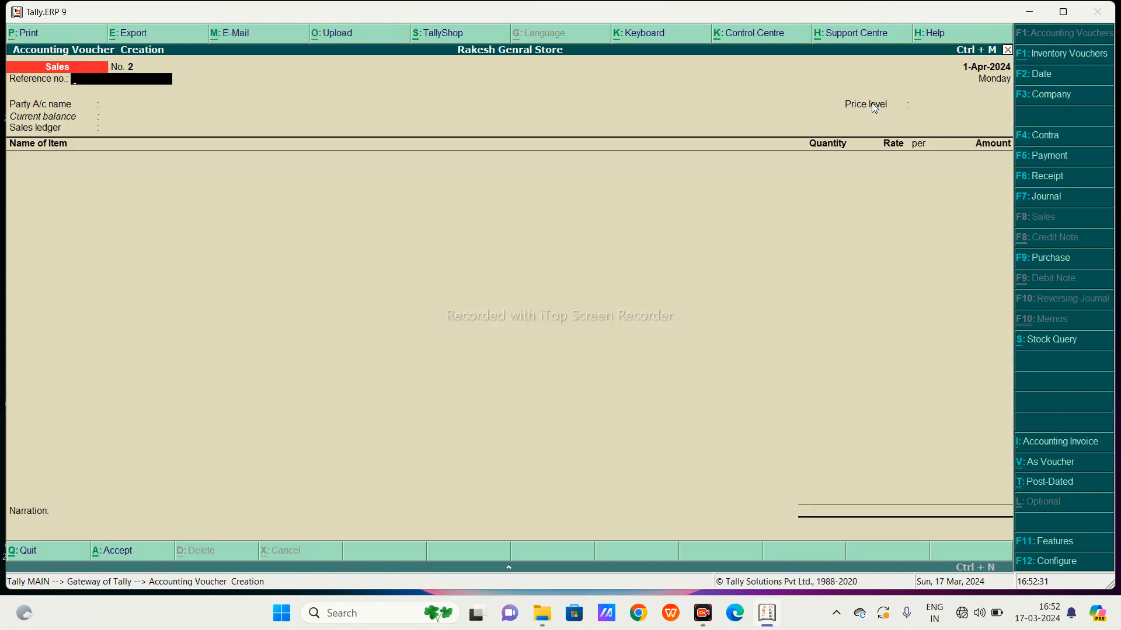
- Leave the sales voucher and open the price list selection under the inventory masters
key("Escape")
key("Return")
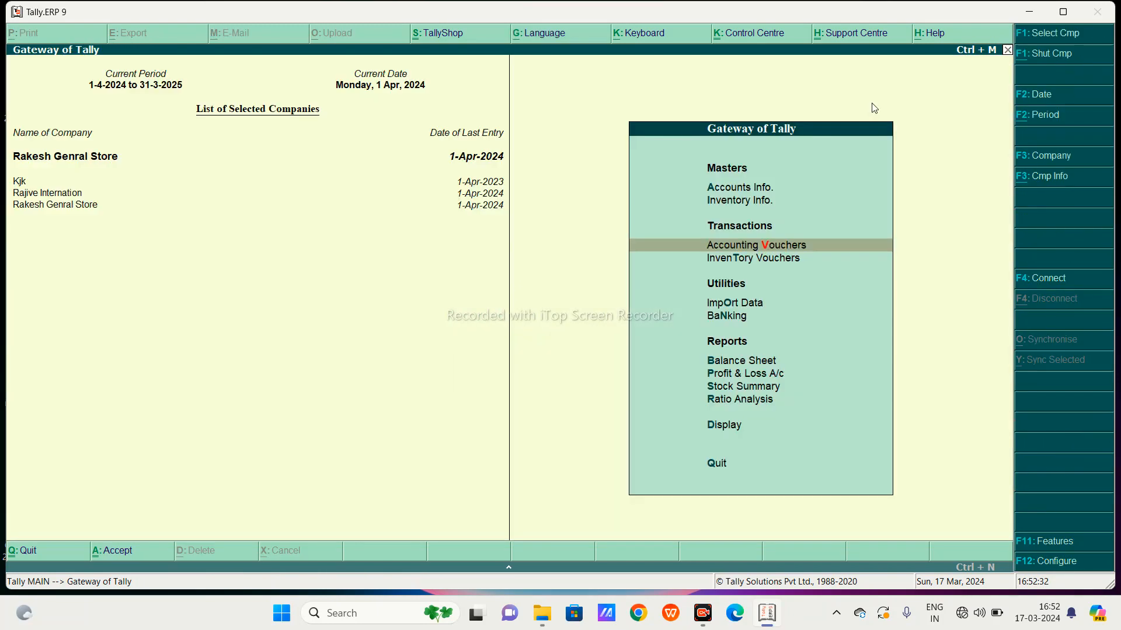
key("Up")
key("Up")
key("Return")
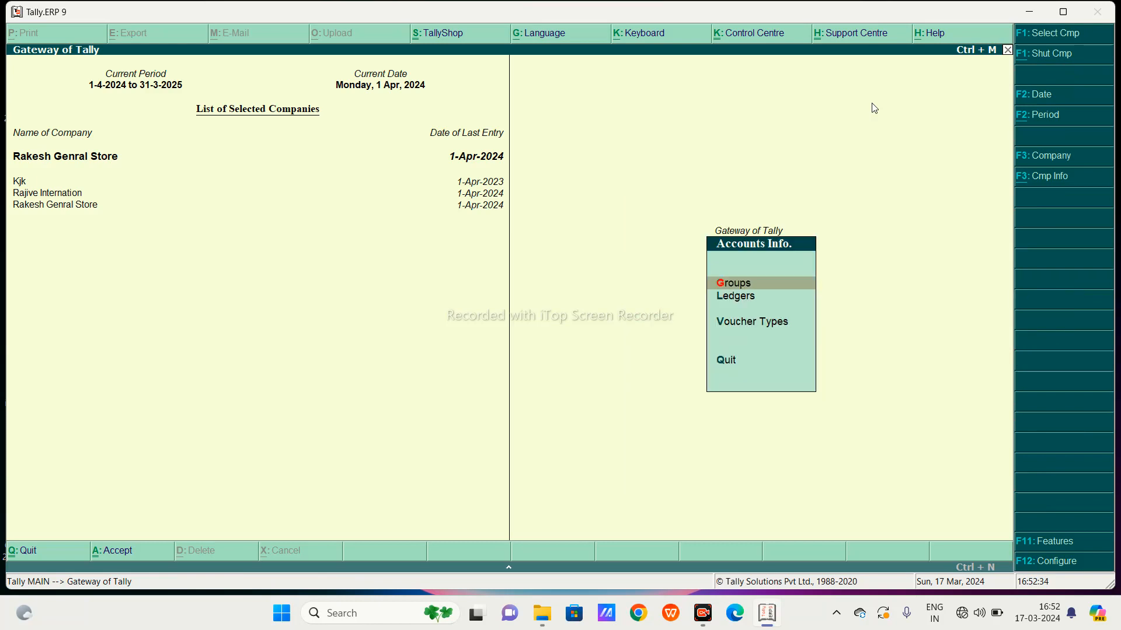
key("Escape")
key("Down")
key("Return")
key("Down")
key("Down")
key("Down")
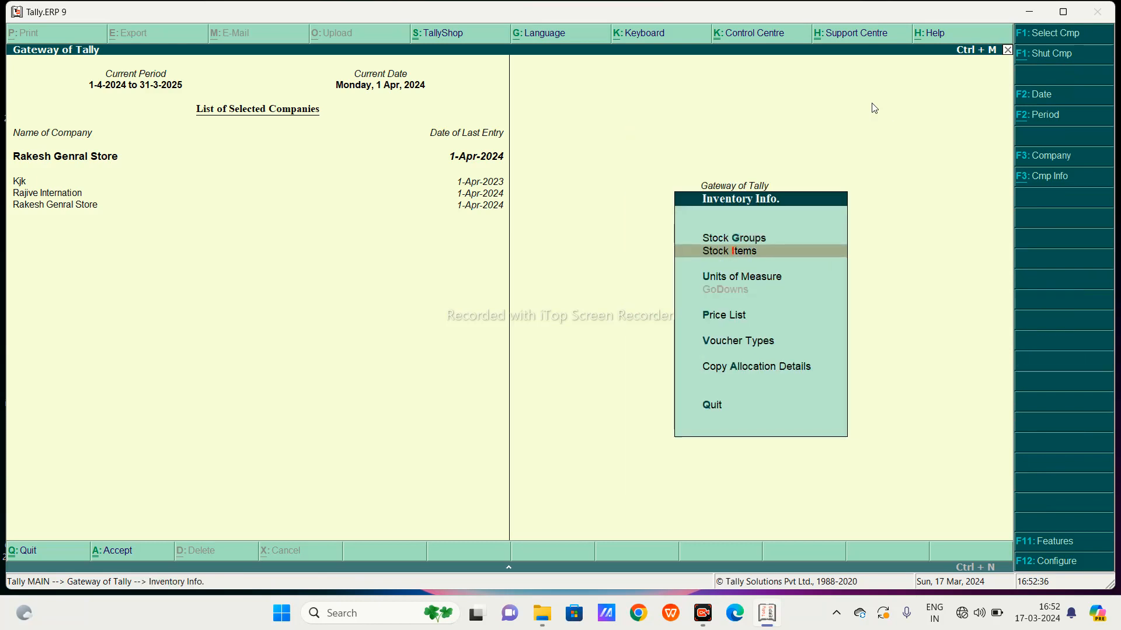
key("Return")
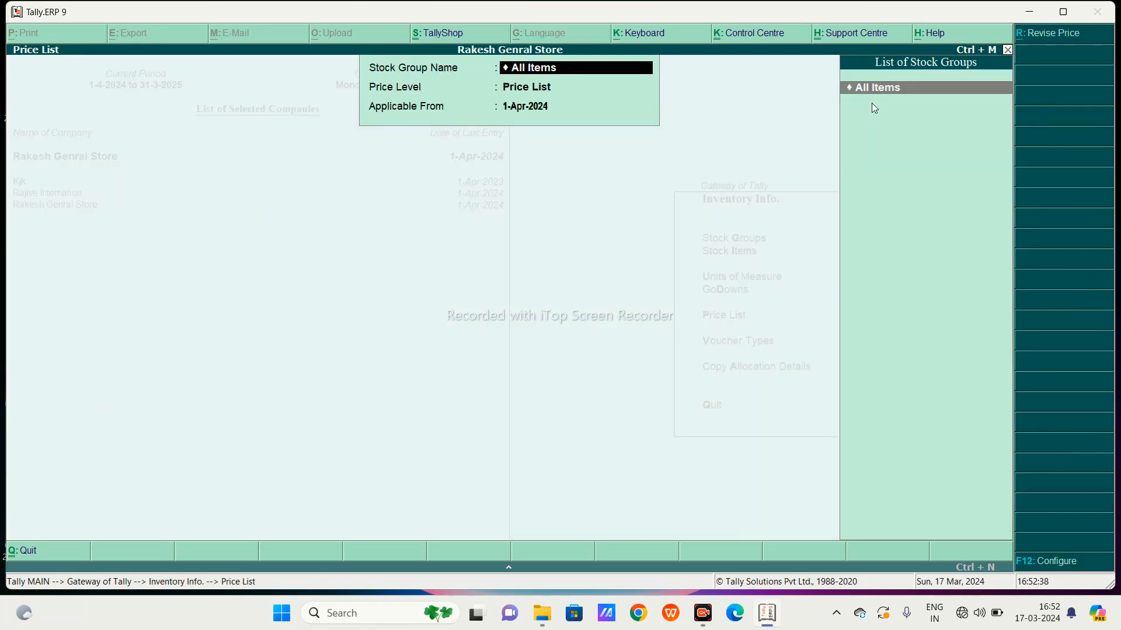
- Review the Retail price list for All Items, applicable from 1-Apr-2024, and close it
key("Return")
key("Return")
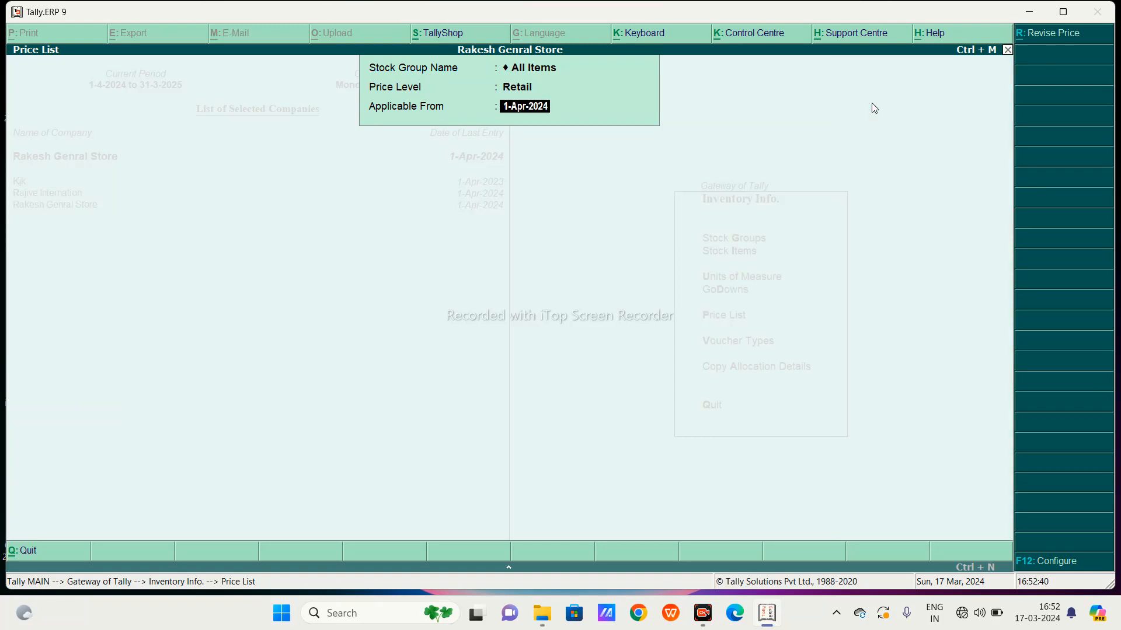
key("Return")
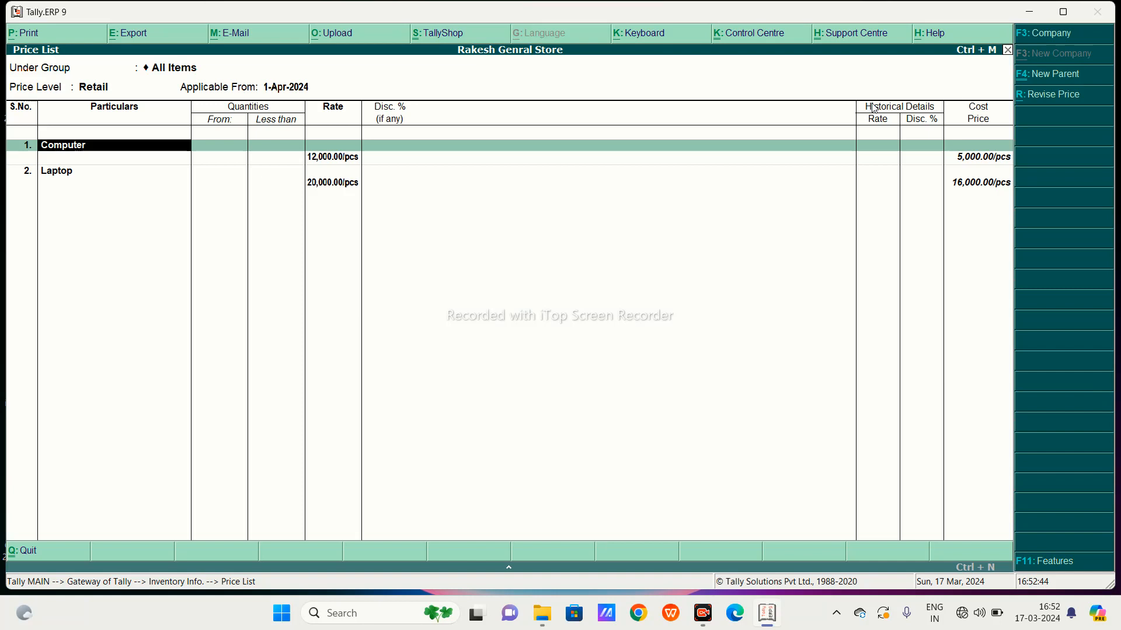
key("Return")
key("Escape")
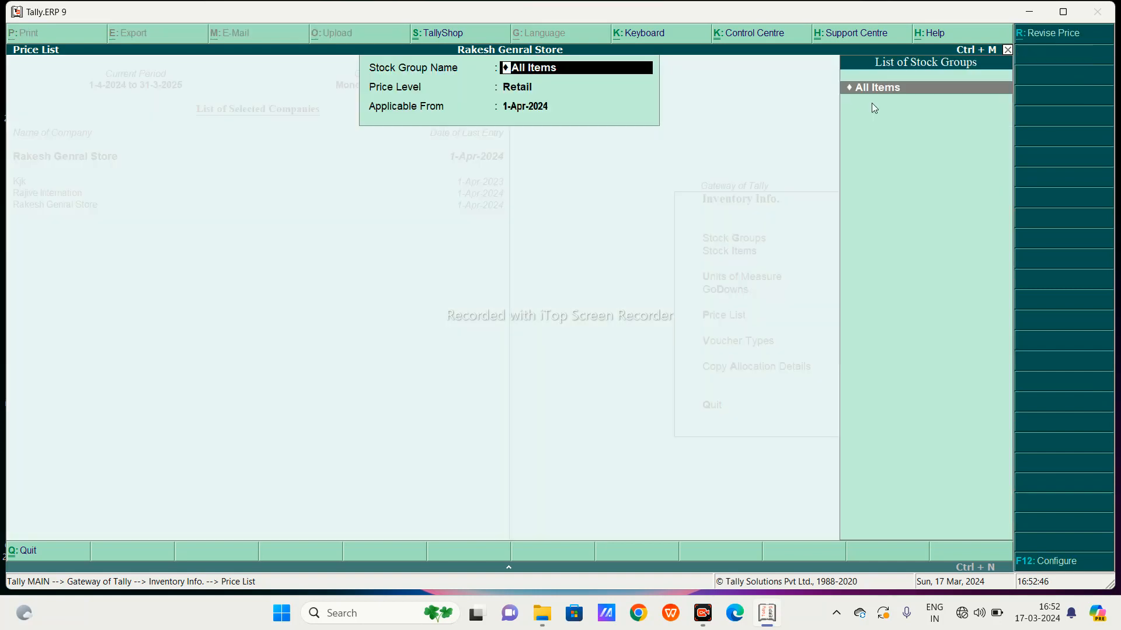
key("Escape")
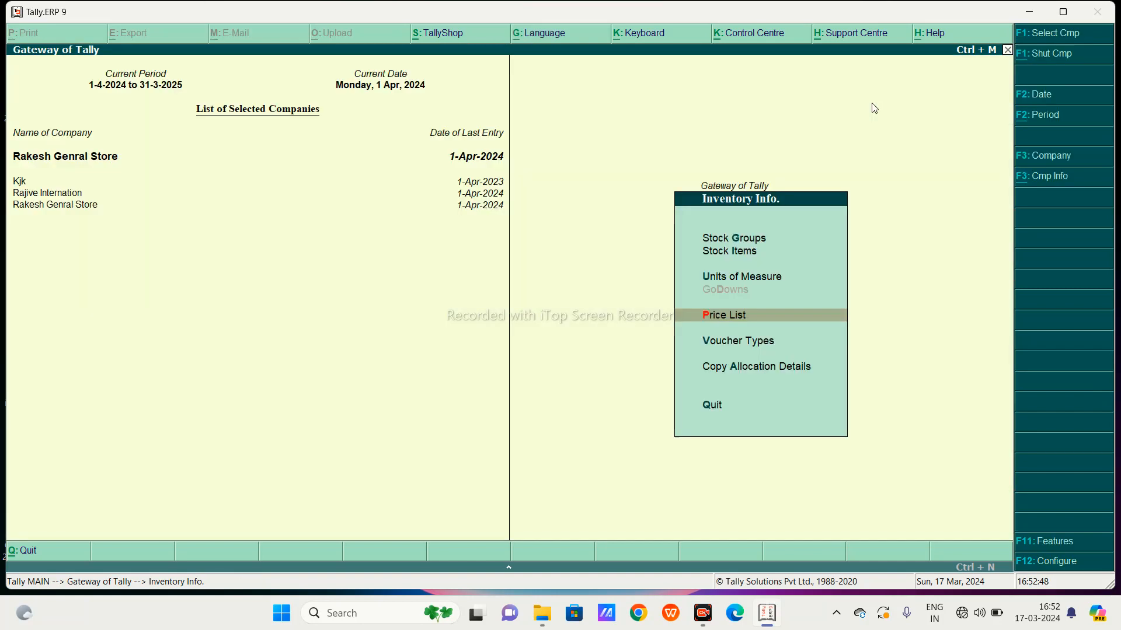
- Open the price list for All Items with the price level Wholsale, applicable from 1-Apr-2024
key("Return")
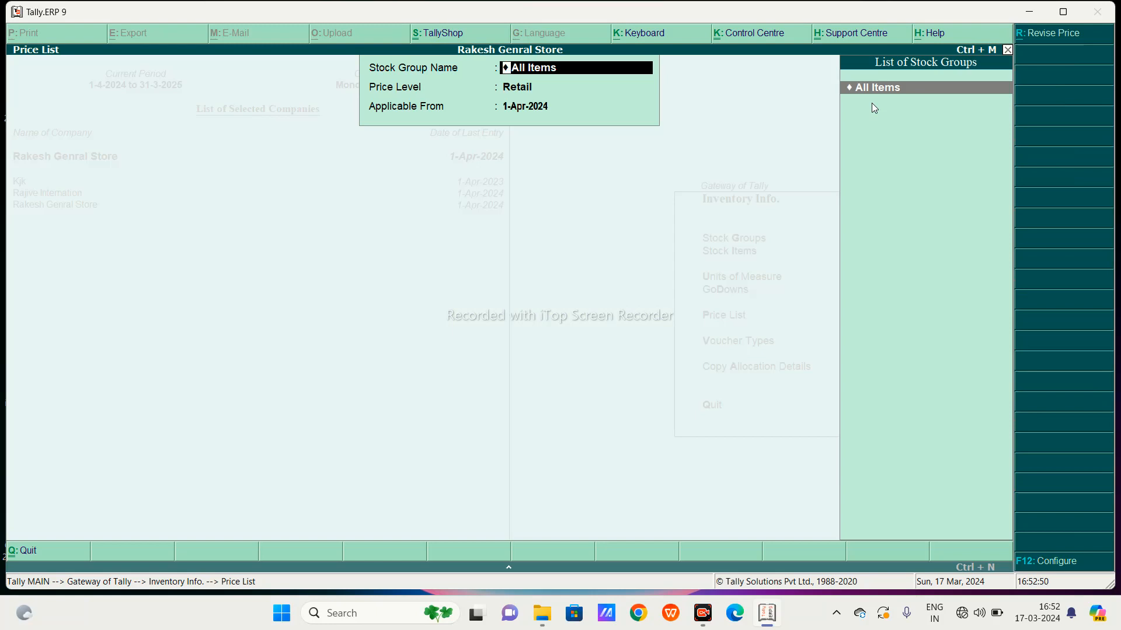
key("Return")
key("Down")
key("Return")
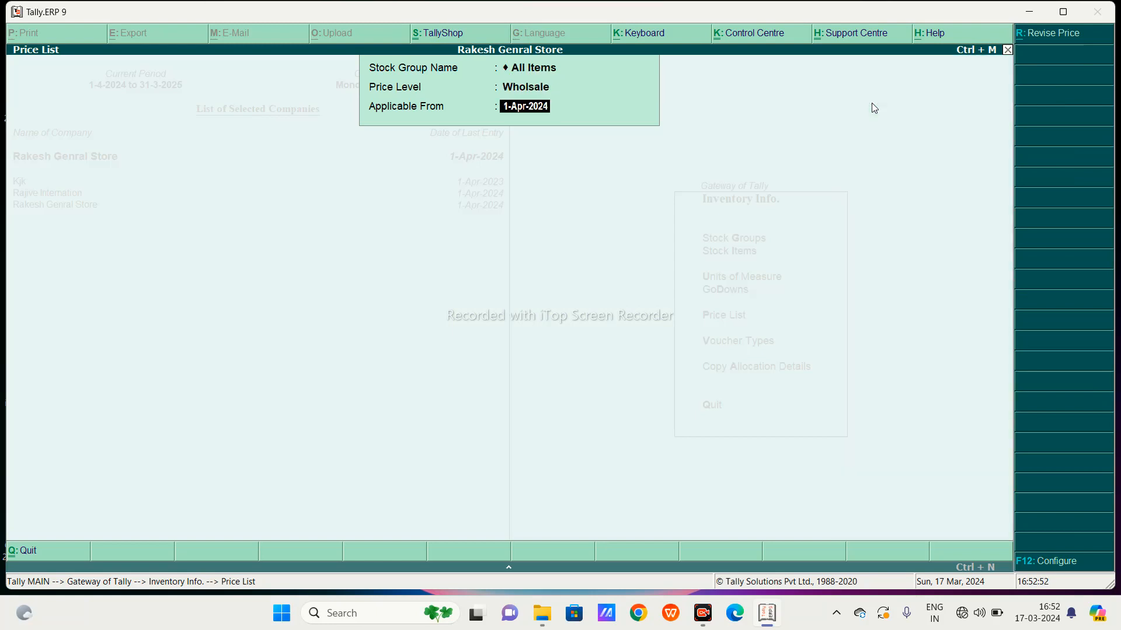
key("Return")
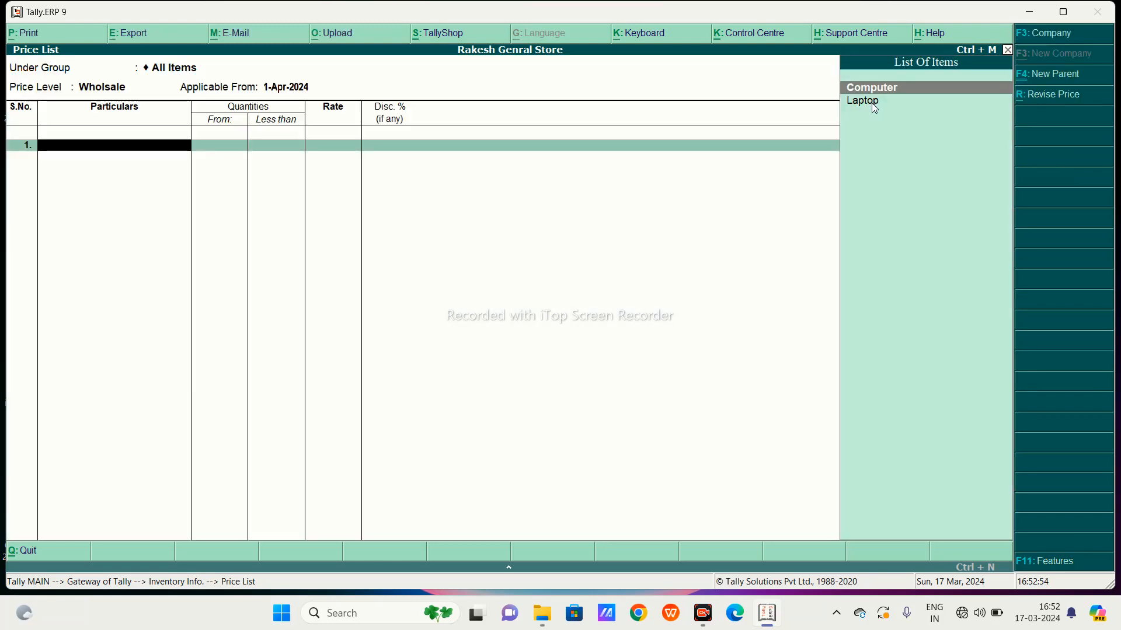
- Add Computer to the Wholsale price list at 8,000 per pcs for quantities less than 5 pcs, without discount
key("Return")
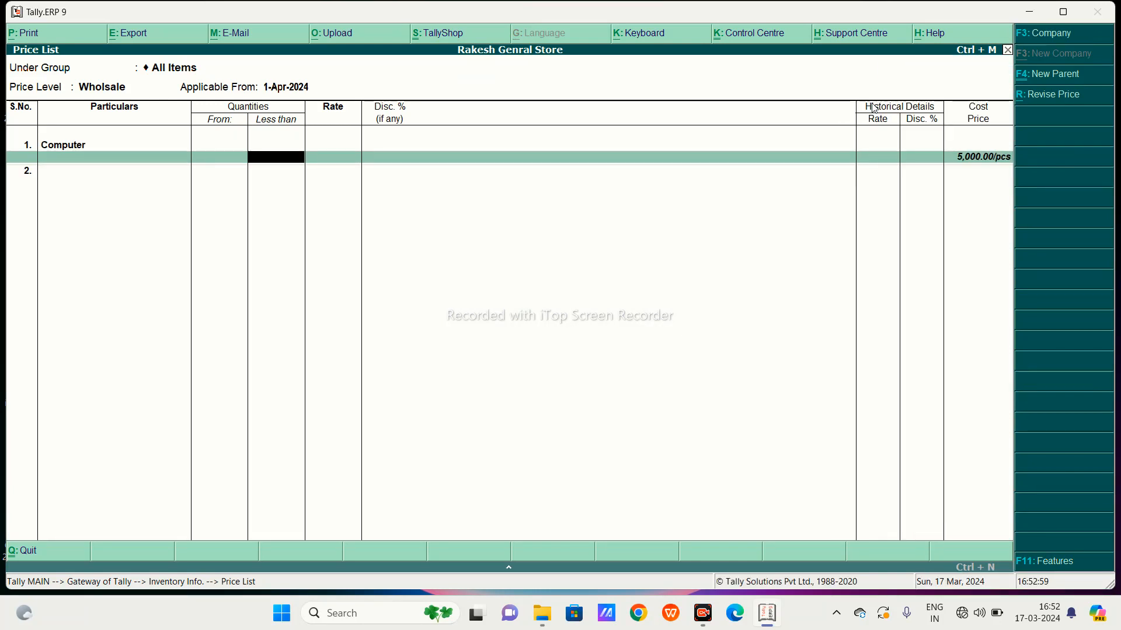
key("BackSpace")
key("Return")
type("5")
key("Return")
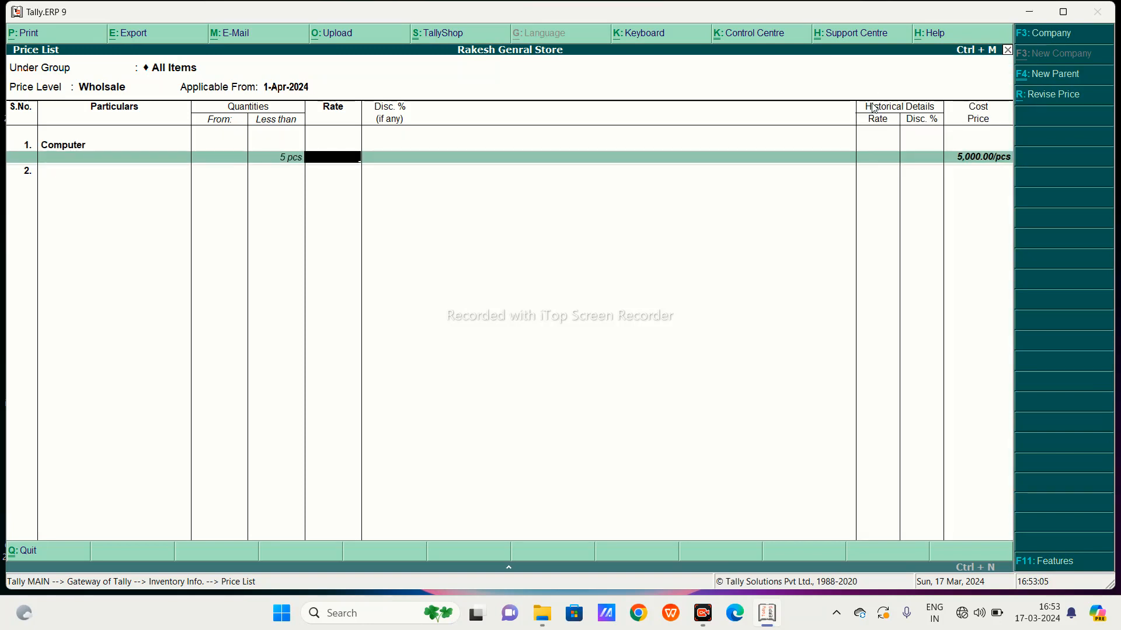
type("8000")
key("Return")
key("Return")
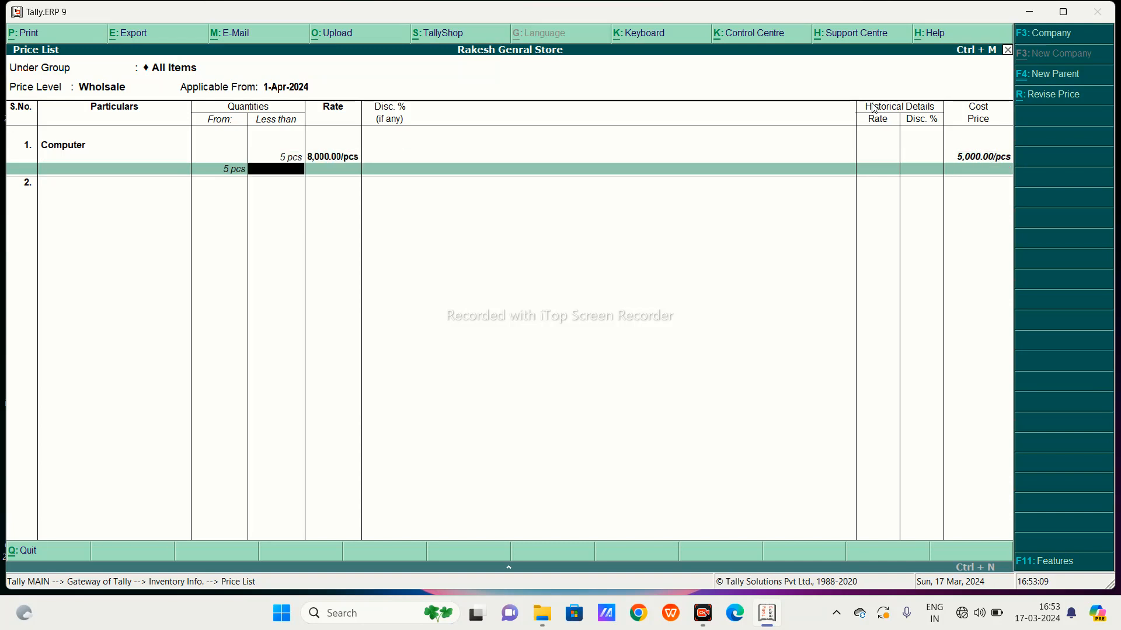
- Set Computer's price for 5 to less than 10 pcs to 8,000 per pcs with a 2% discount
type("10")
key("Return")
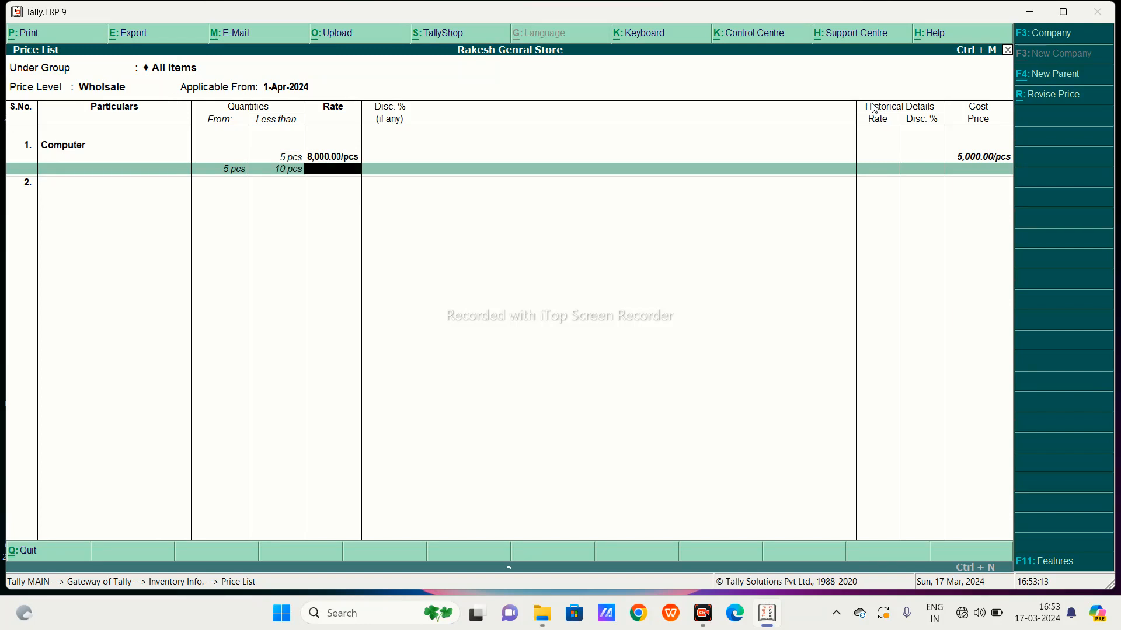
type("8000")
key("Return")
type("2")
key("Return")
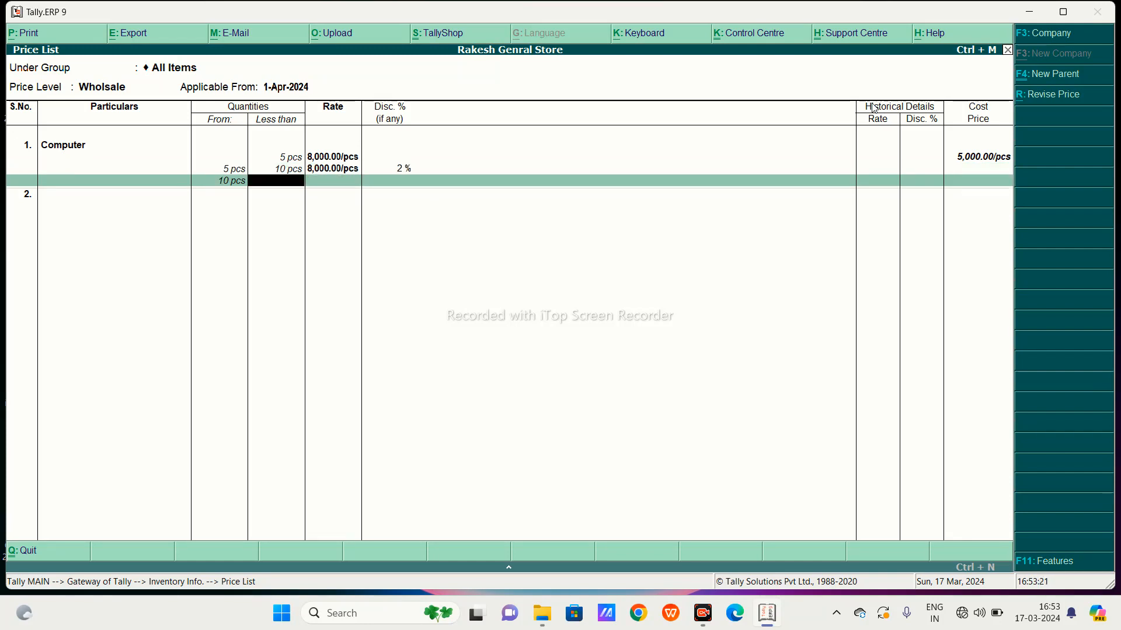
- Set Computer's price for 10 to less than 15 pcs to 7,000 per pcs with a 2% discount, leaving the following slab blank
type("15")
key("Return")
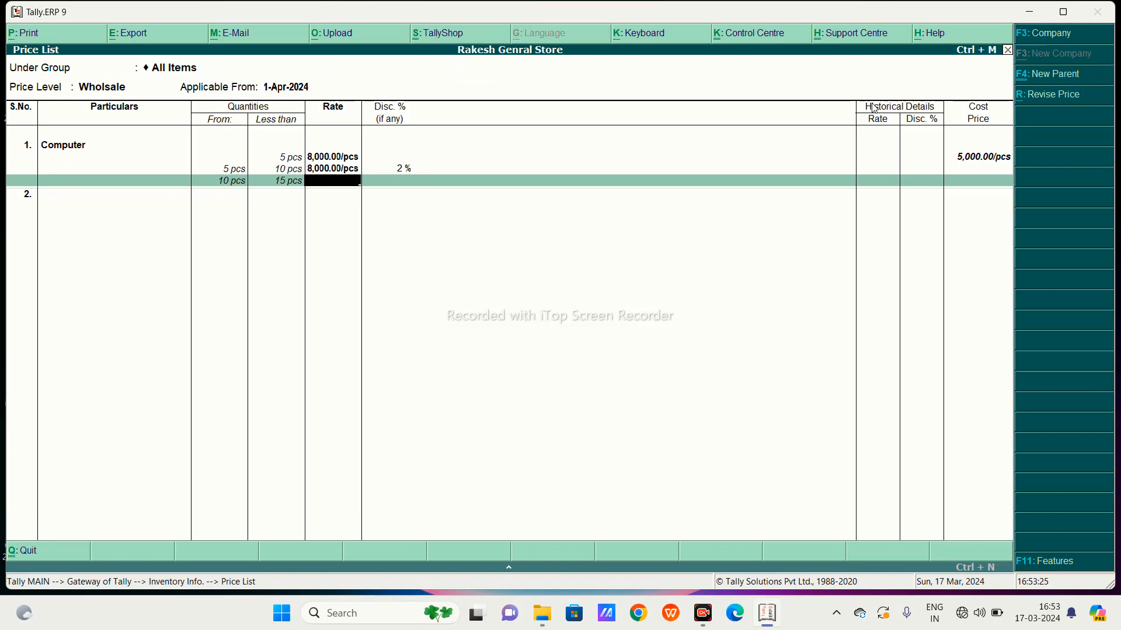
type("7000")
key("Return")
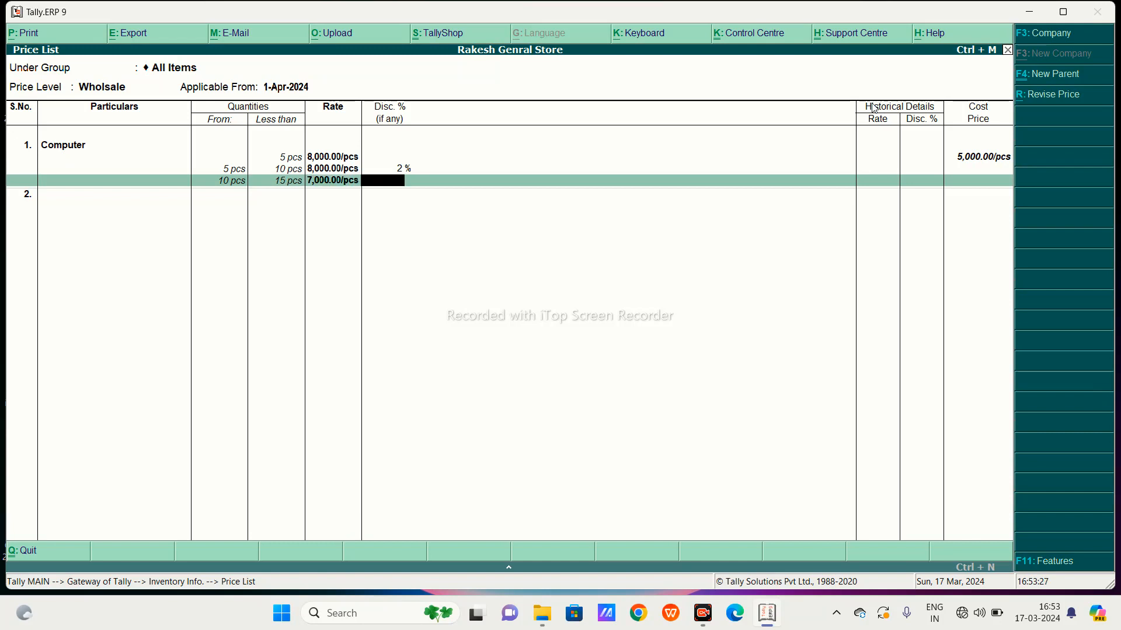
type("2")
key("Return")
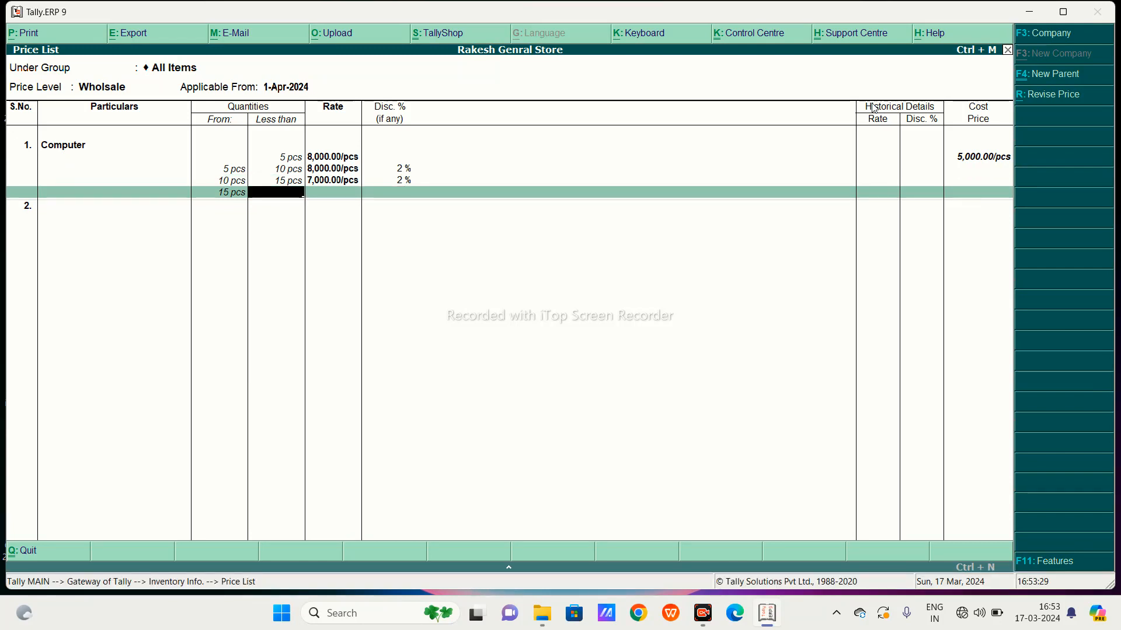
key("Return")
key("Return")
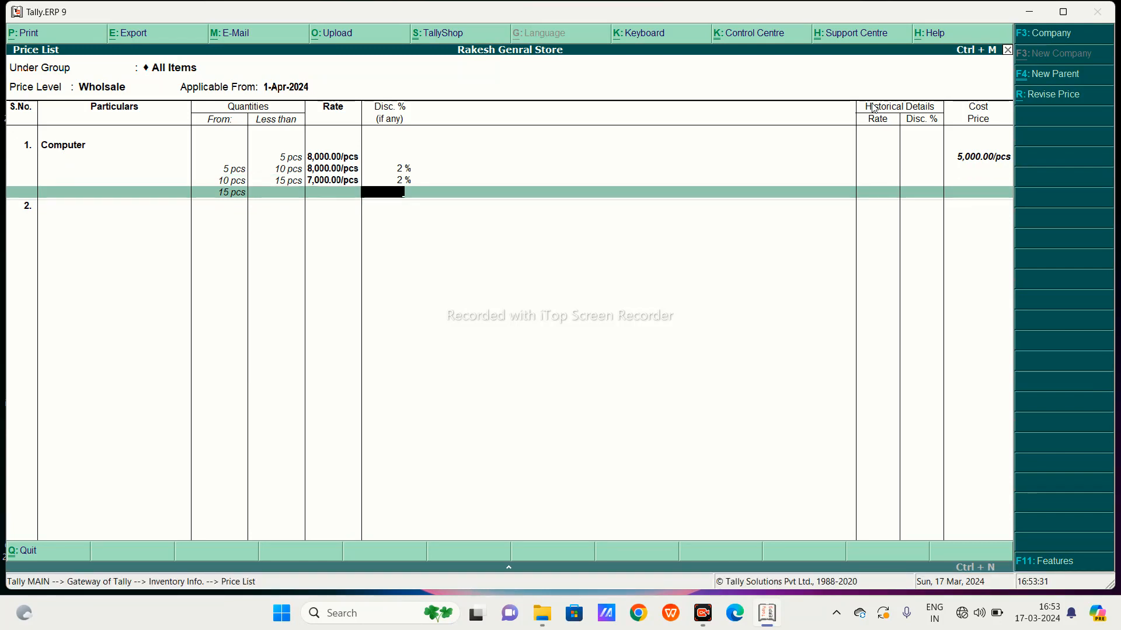
key("Return")
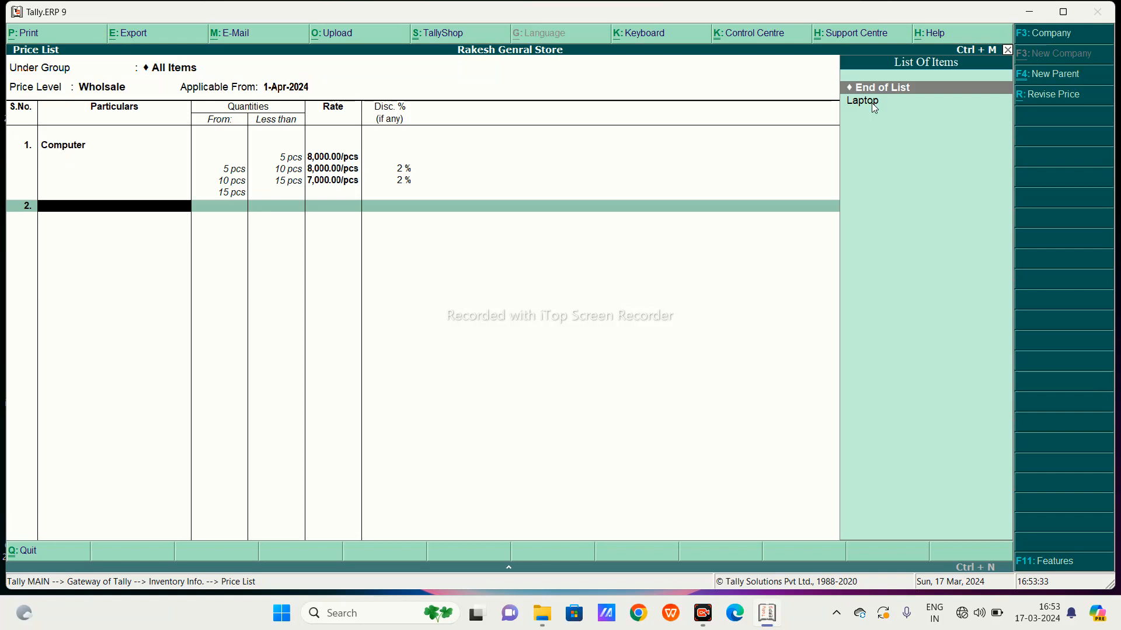
- Add Laptop to the Wholsale price list at 12,000 per pcs for quantities less than 5 pcs, without discount
key("Down")
key("Return")
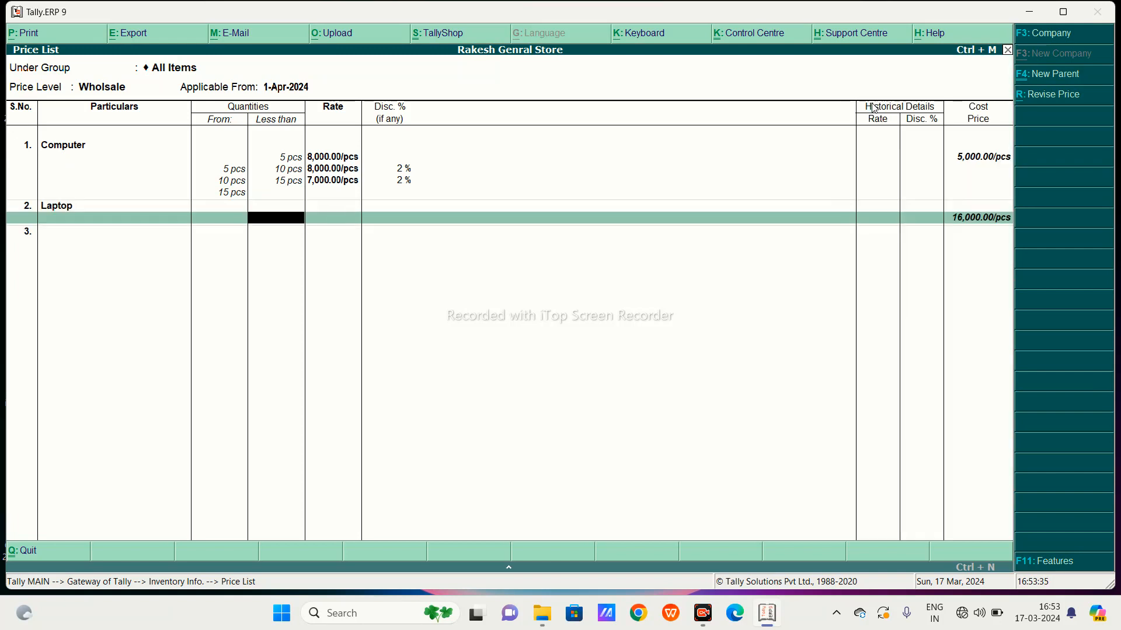
type("5")
key("Return")
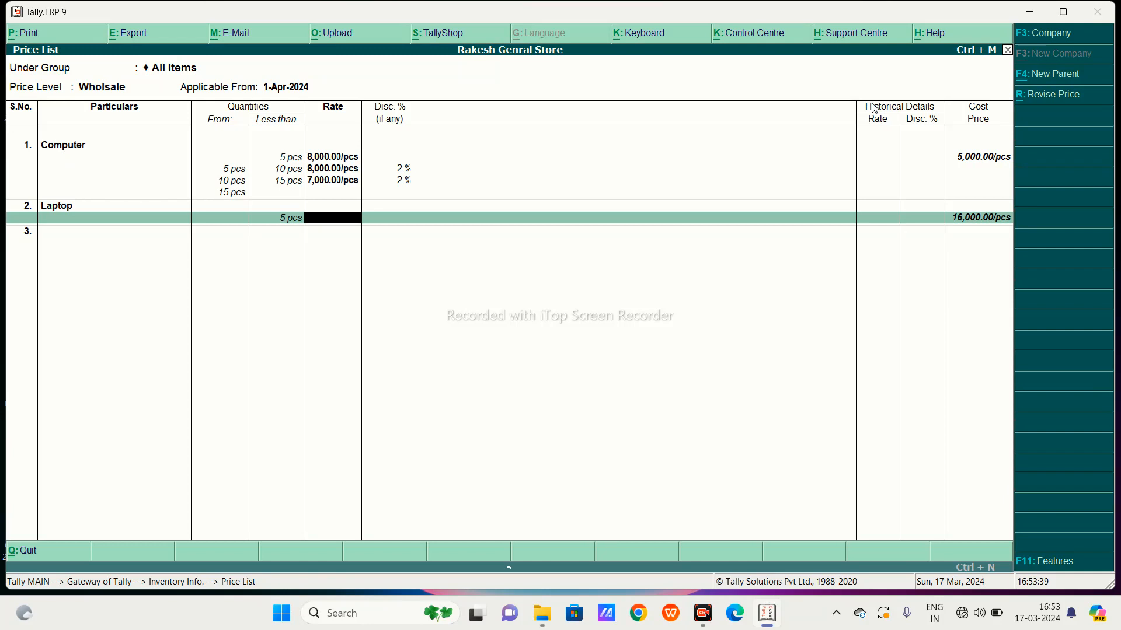
type("12,")
type("000")
key("Return")
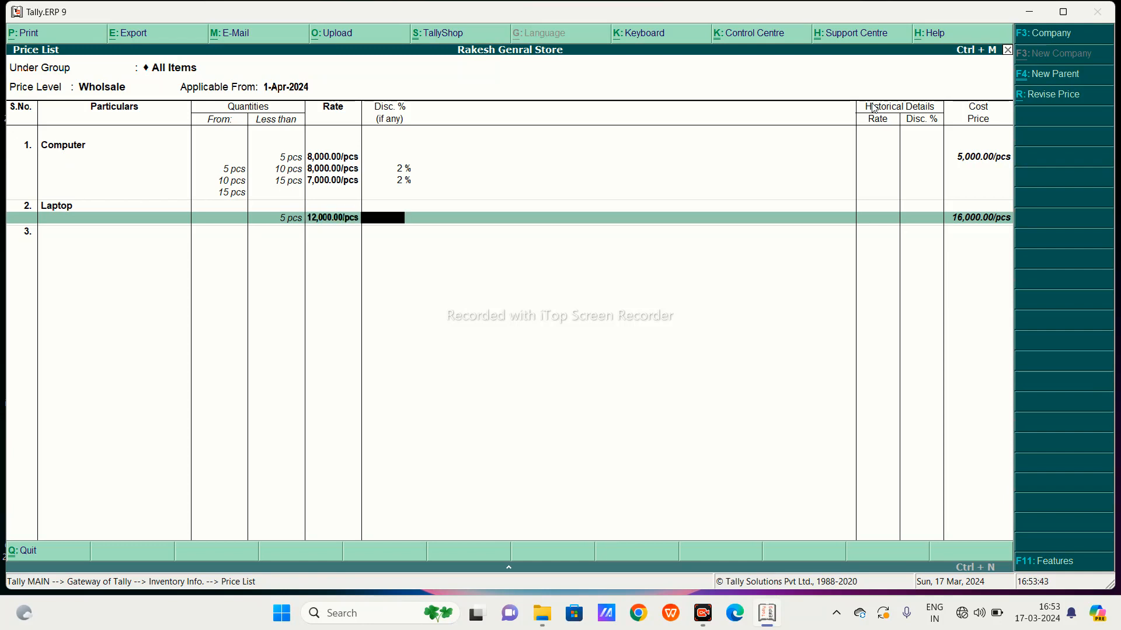
key("Return")
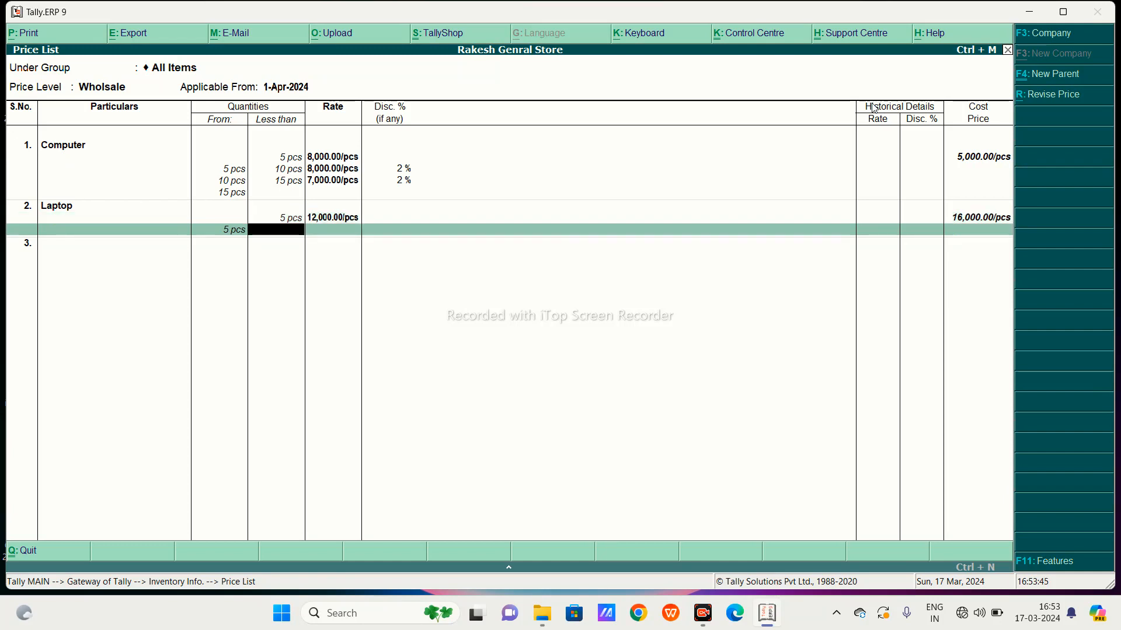
- Set Laptop's price for 5 to less than 10 pcs to 12,000 per pcs with a 2% discount
type("10")
key("Return")
type("1")
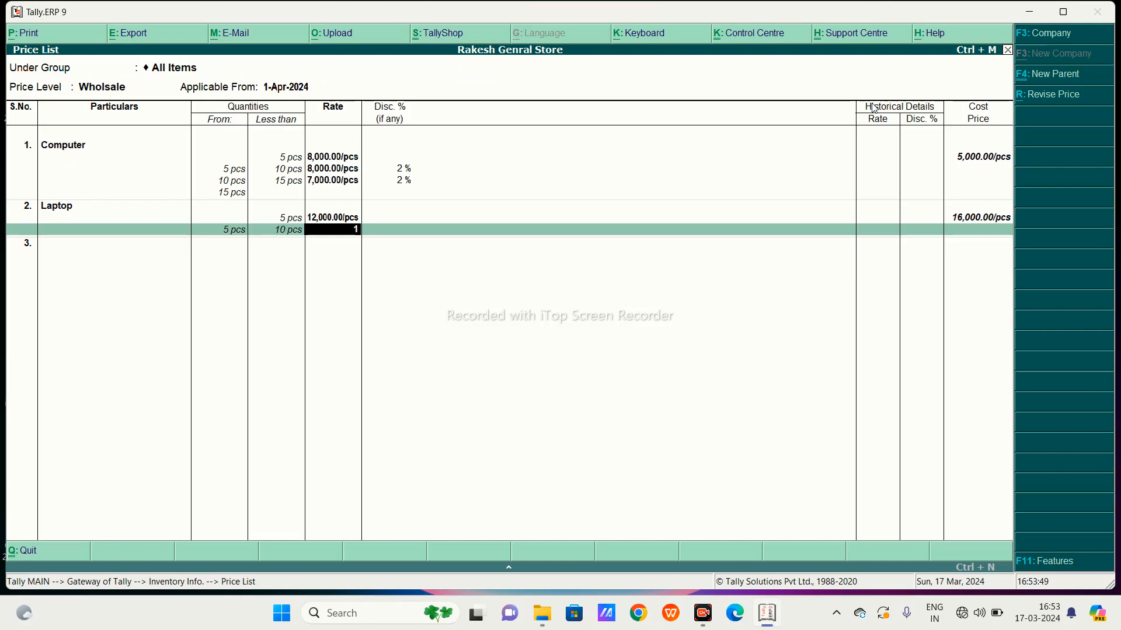
type("2000")
key("Return")
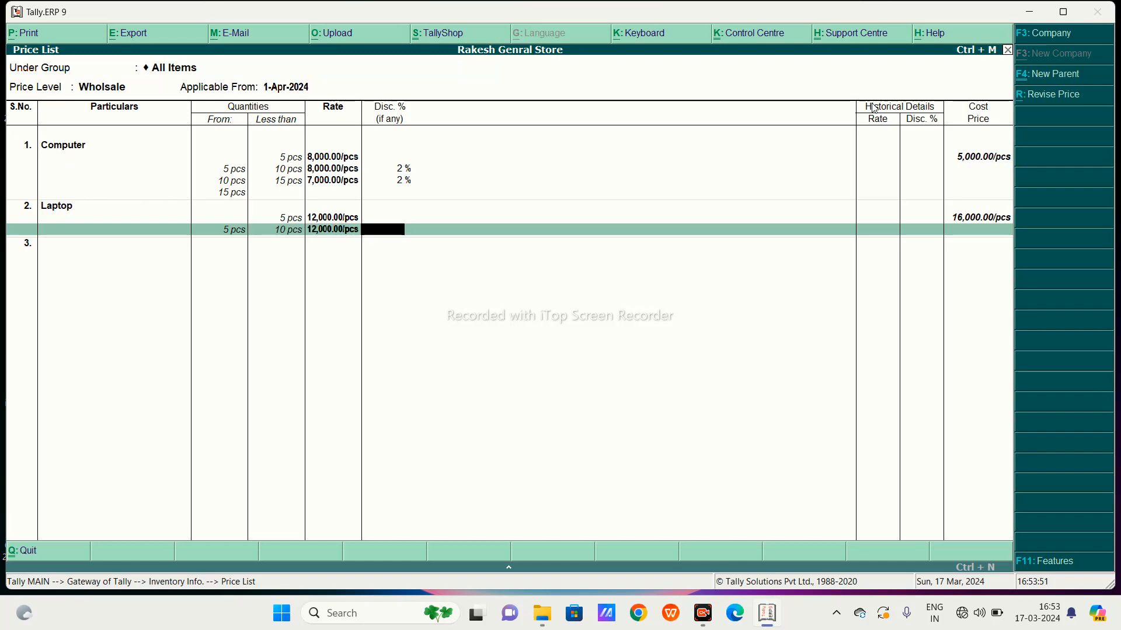
type("2")
key("Return")
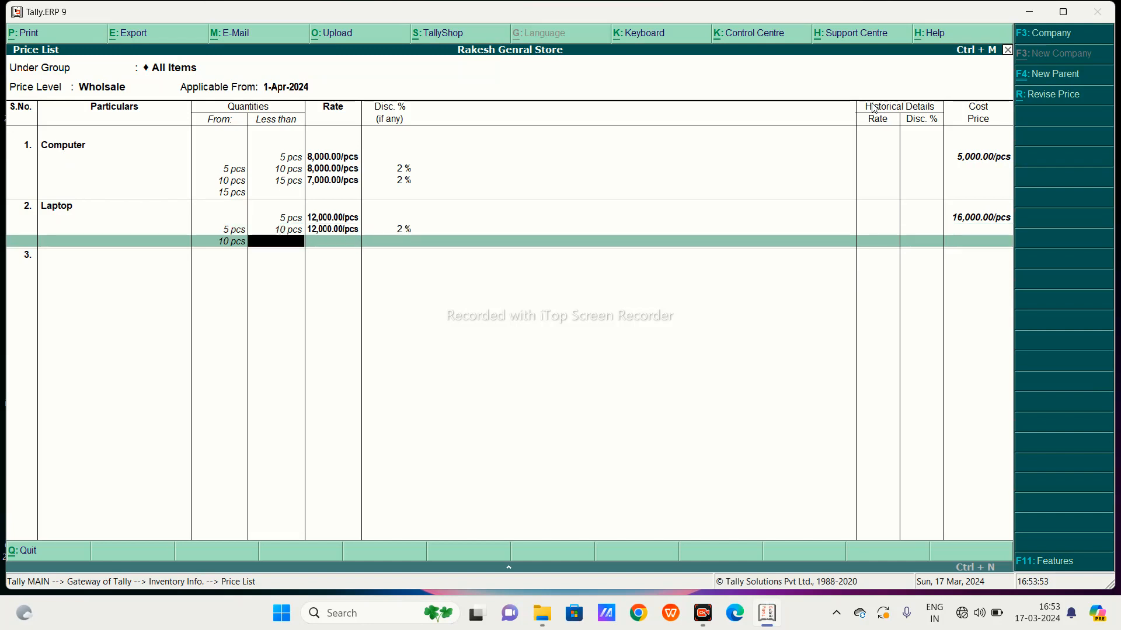
- Set Laptop's price for 10 to less than 15 pcs to 11,000 per pcs with a 2% discount and save the price list
type("15")
key("Return")
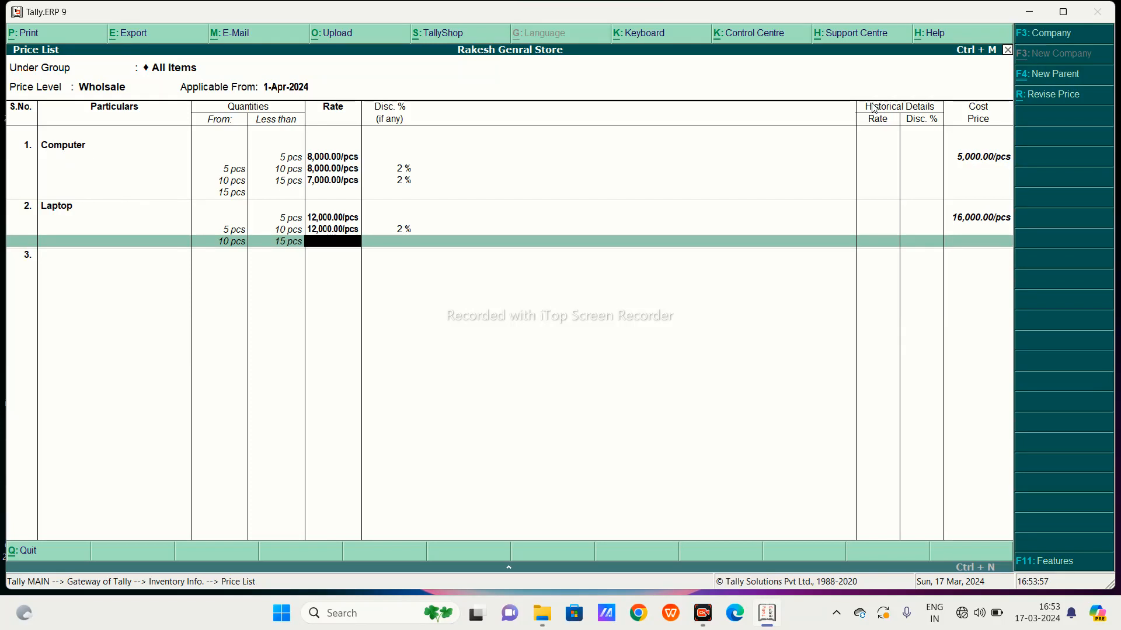
type("11,000")
key("Return")
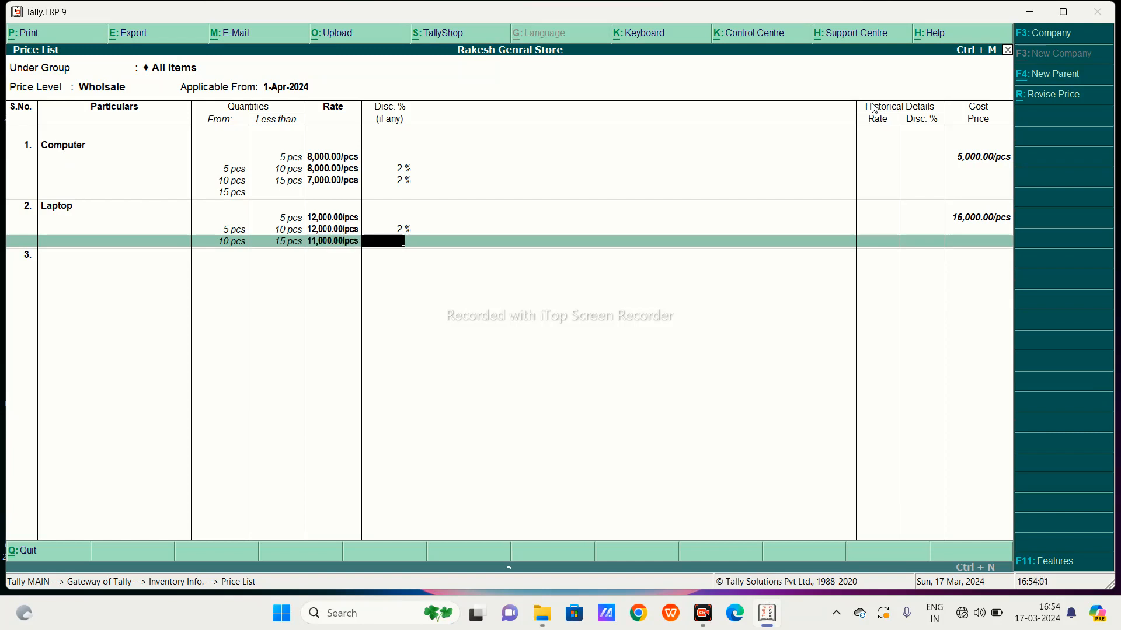
type("2")
key("Return")
key("Return")
key("Return")
key("Return")
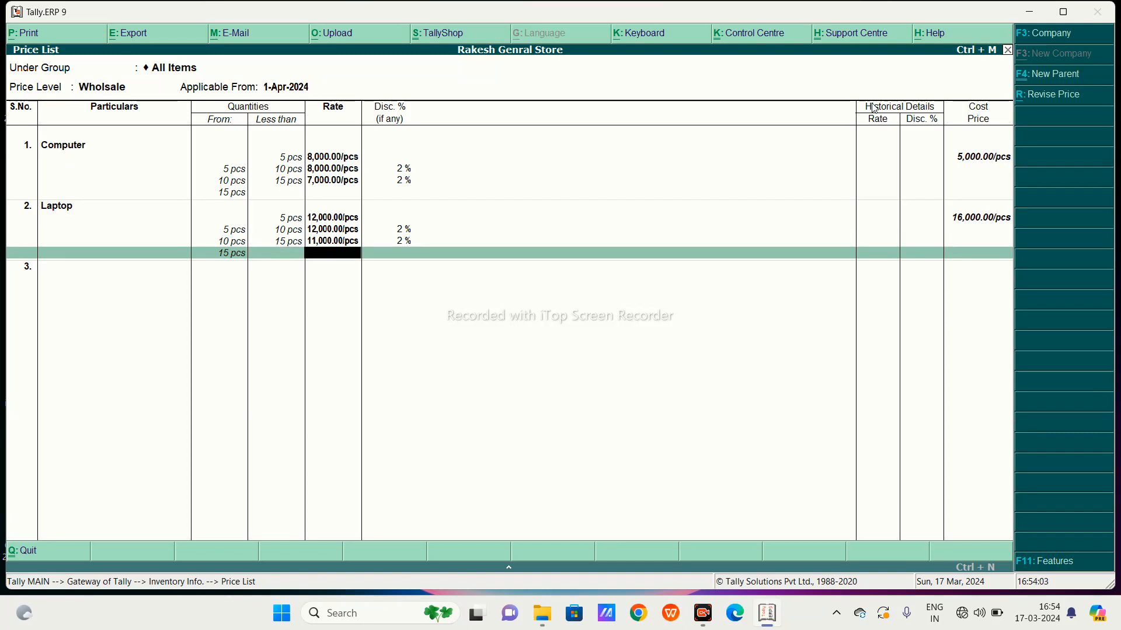
key("Return")
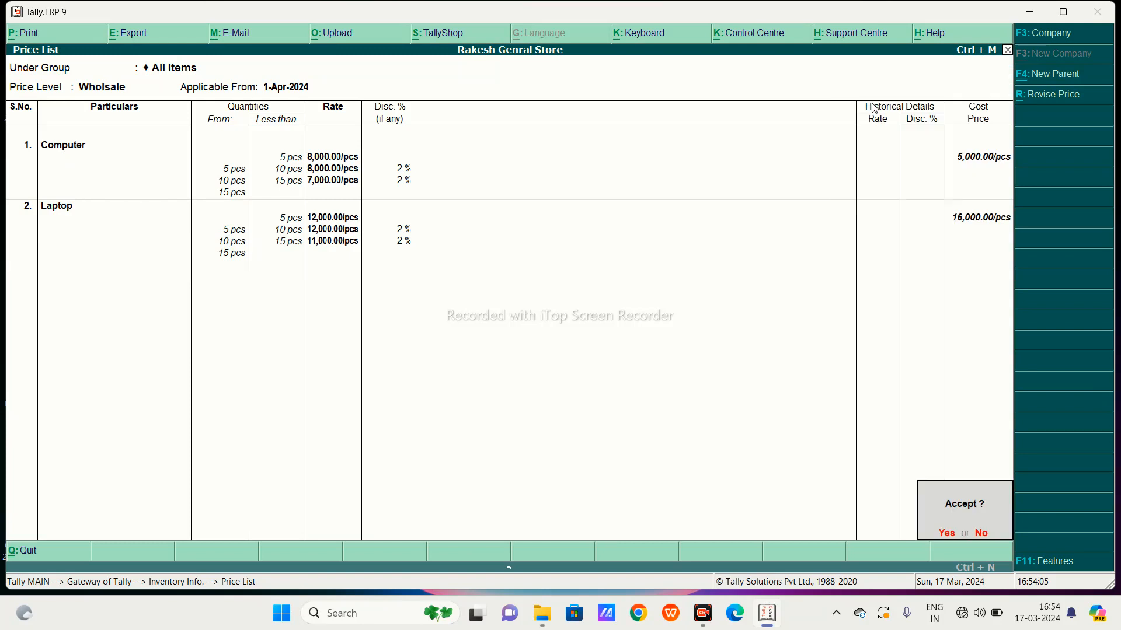
key("y")
- Leave the price list setup and open a new sales voucher from the Gateway of Tally
key("Escape")
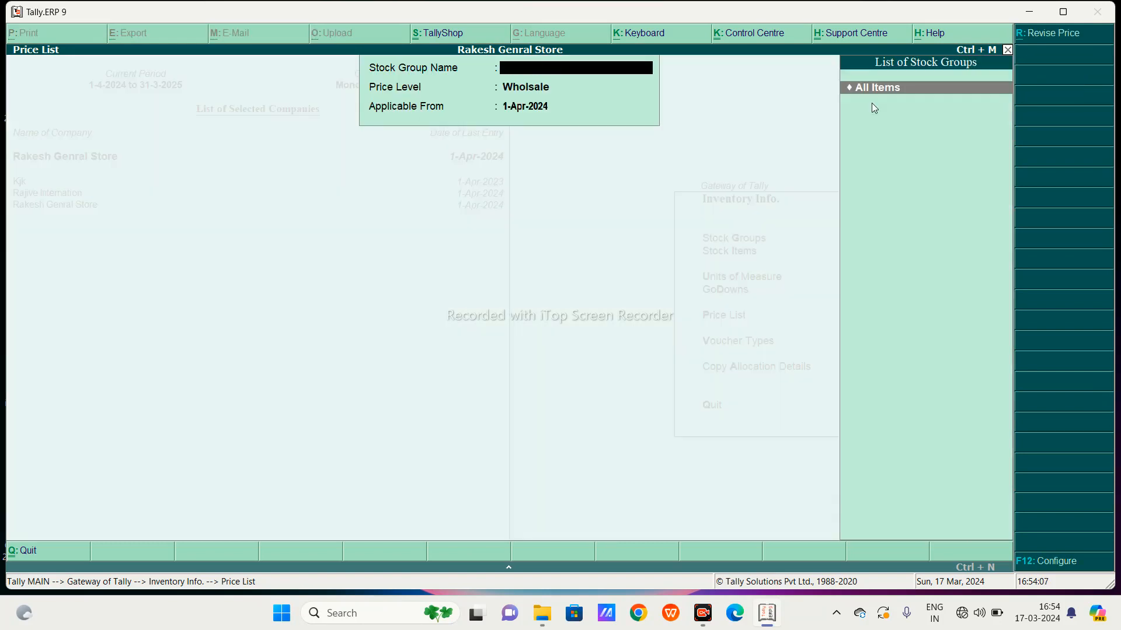
key("Escape")
key("Escape")
key("Down")
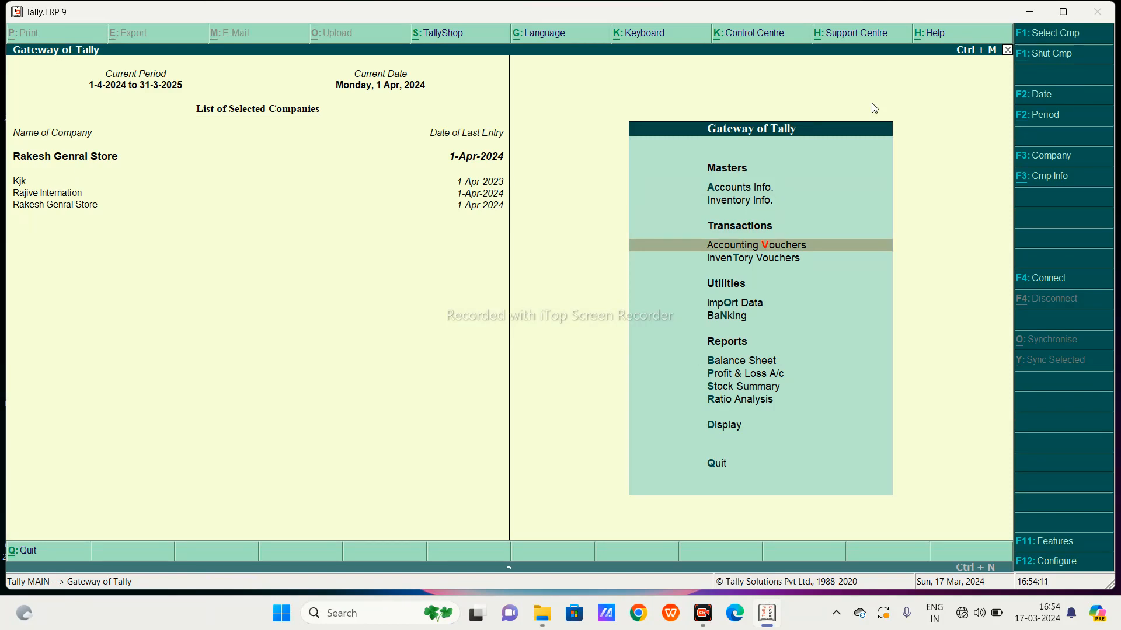
key("Return")
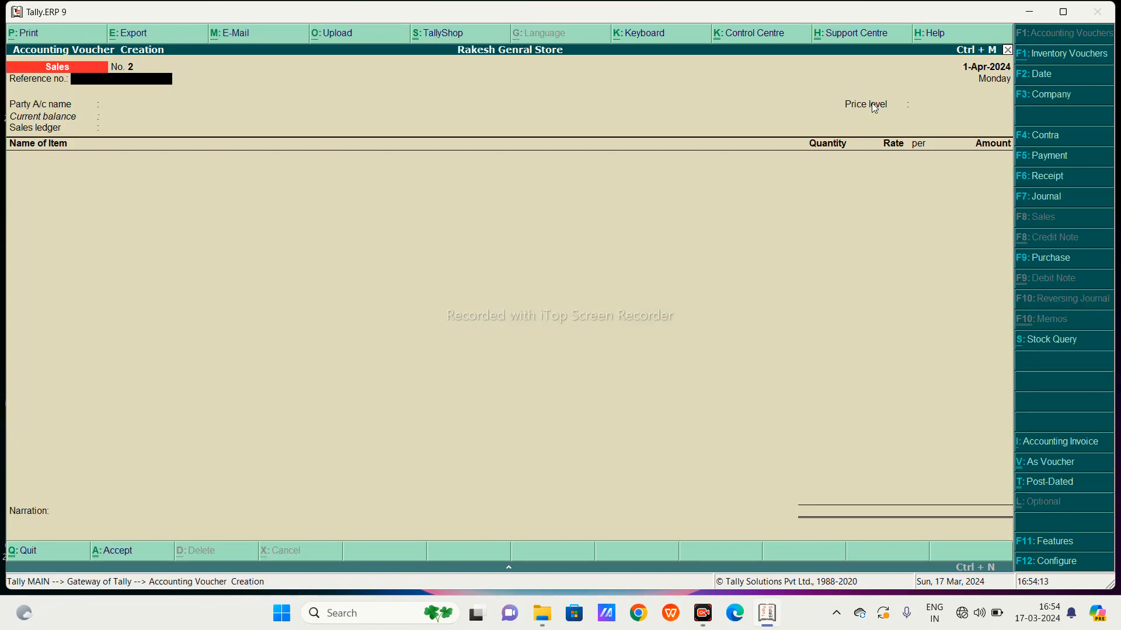
- Set the sales voucher's party account to Cash, its price level to Wholsale and its sales ledger to Sales
key("Return")
key("Return")
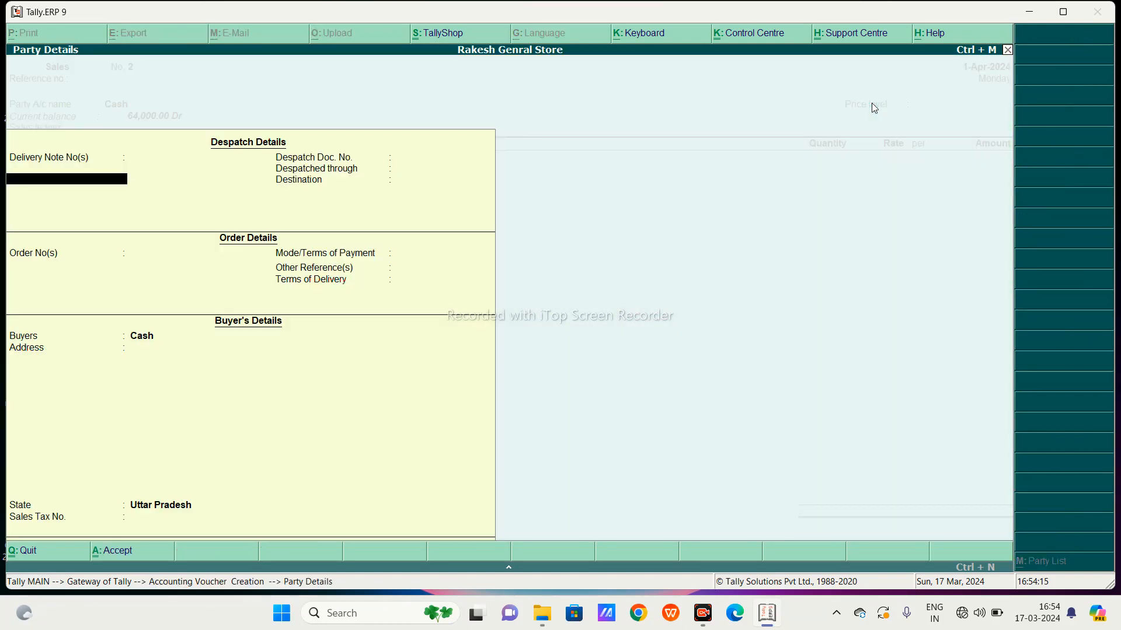
key("ctrl+a")
key("Down")
key("Down")
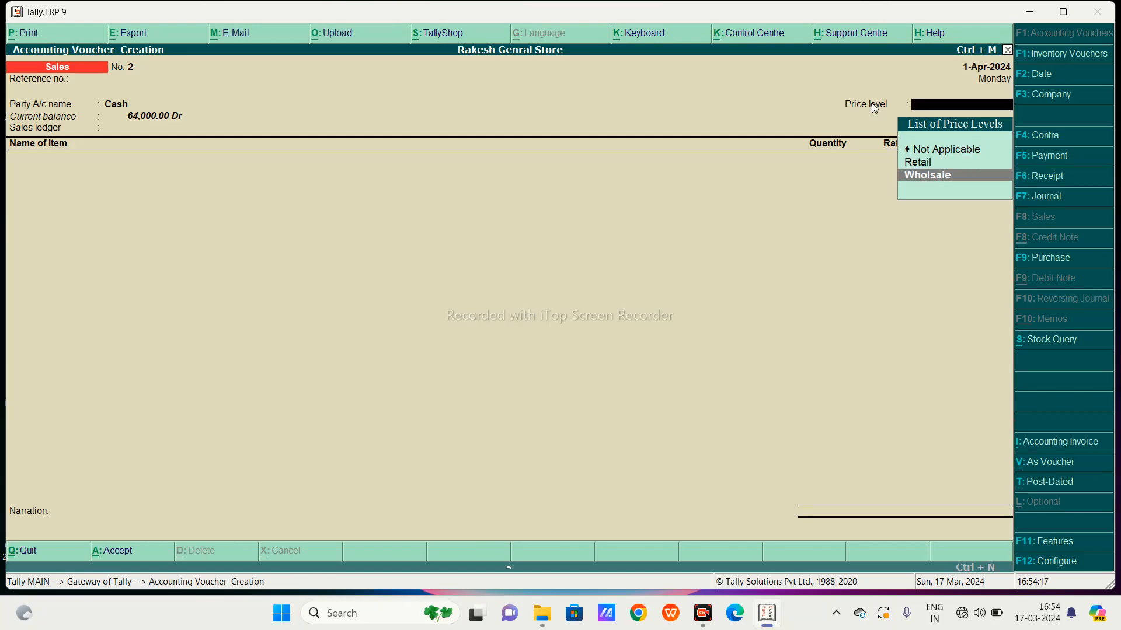
key("Return")
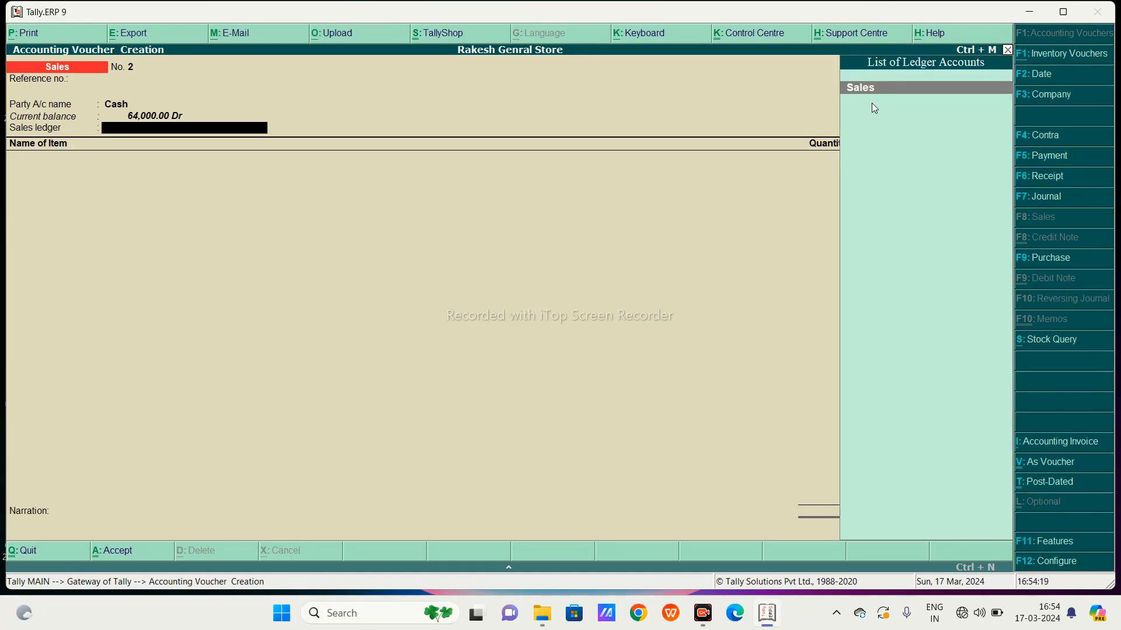
key("Return")
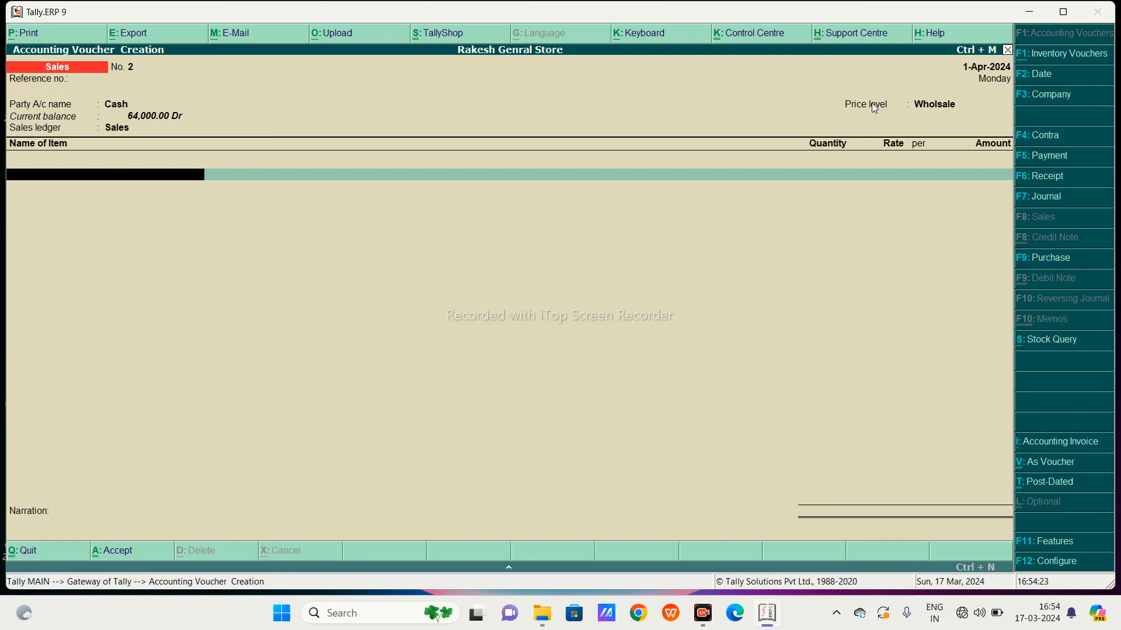
- Add Laptop to the sales voucher with a quantity of 5 pcs at the price level's rate
type("L")
key("Return")
type("5")
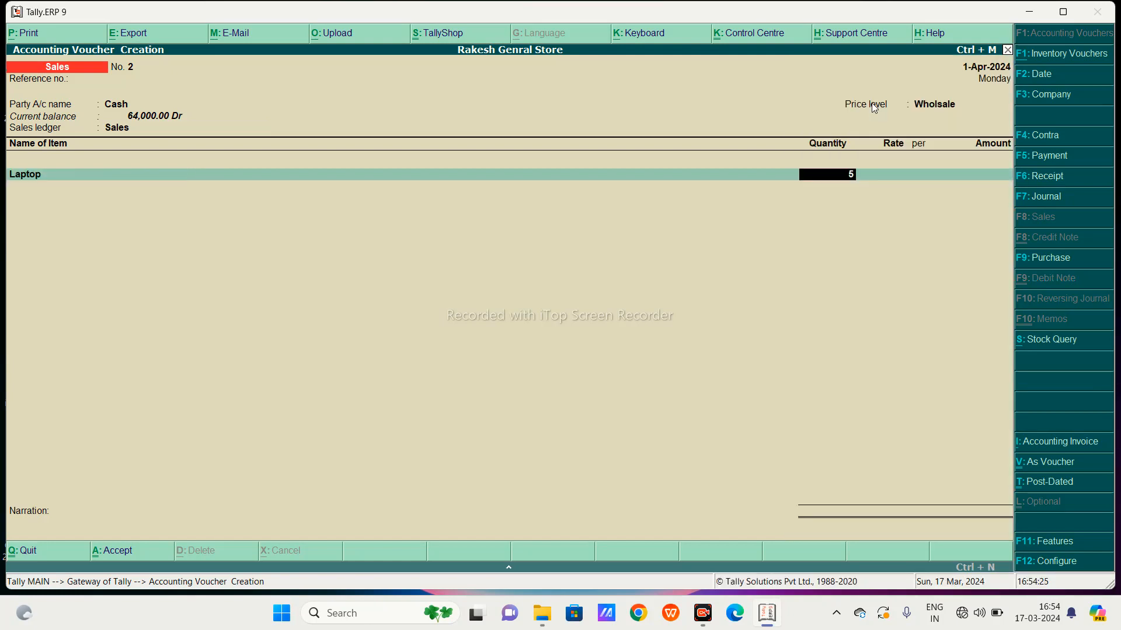
key("Return")
key("Return")
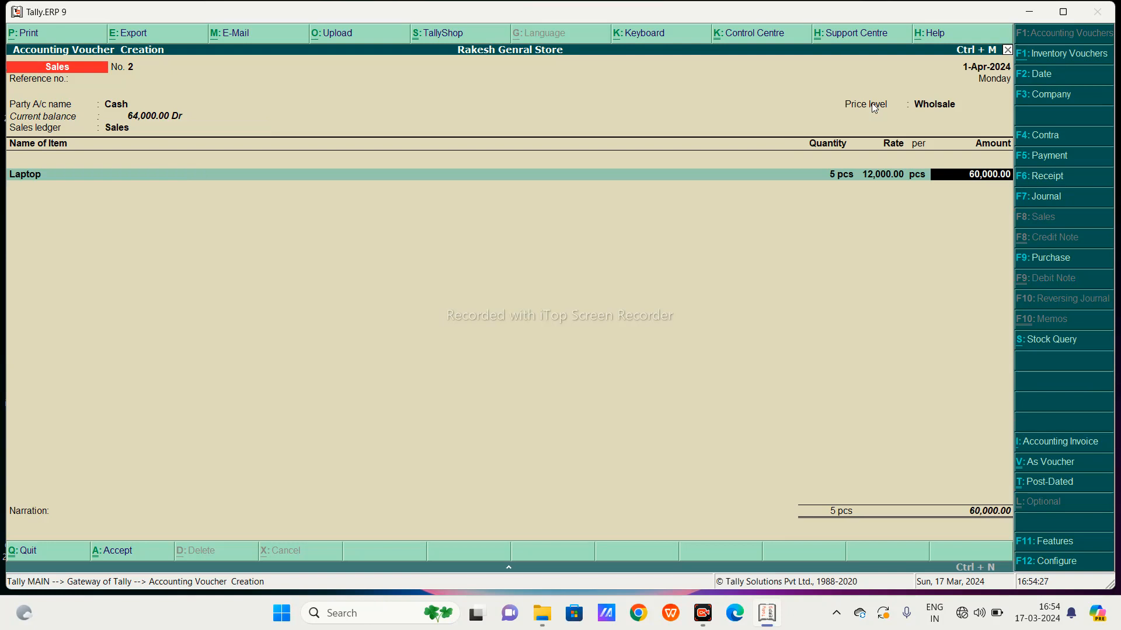
- Change the Laptop quantity in the sales voucher to 12 pcs and accept the price level's rate
key("BackSpace")
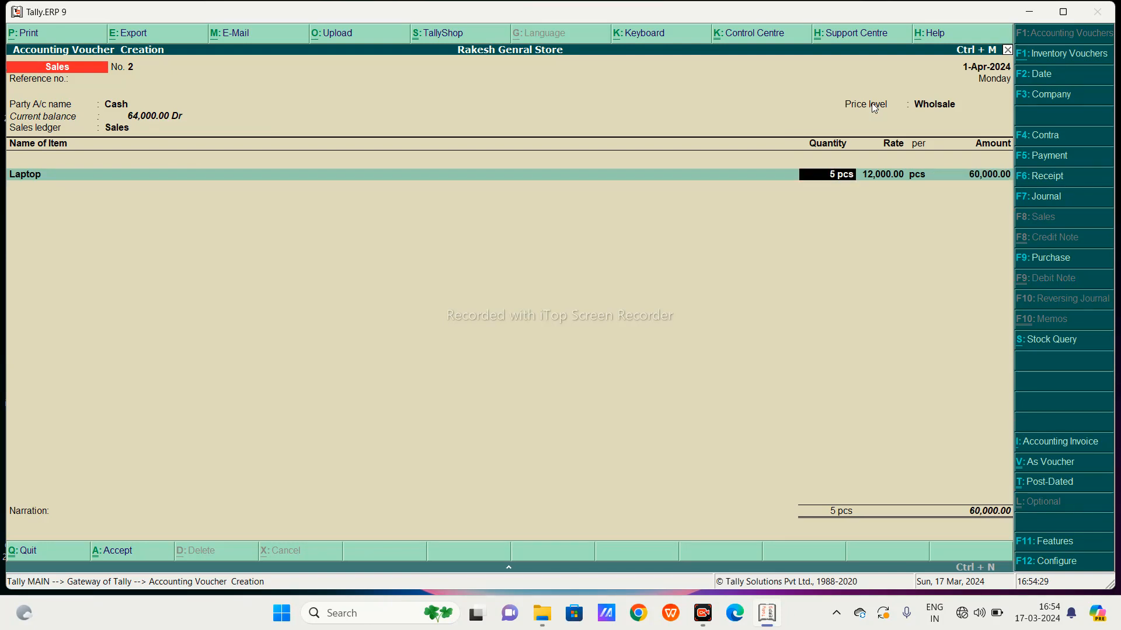
type("12")
key("Return")
key("Return")
key("Return")
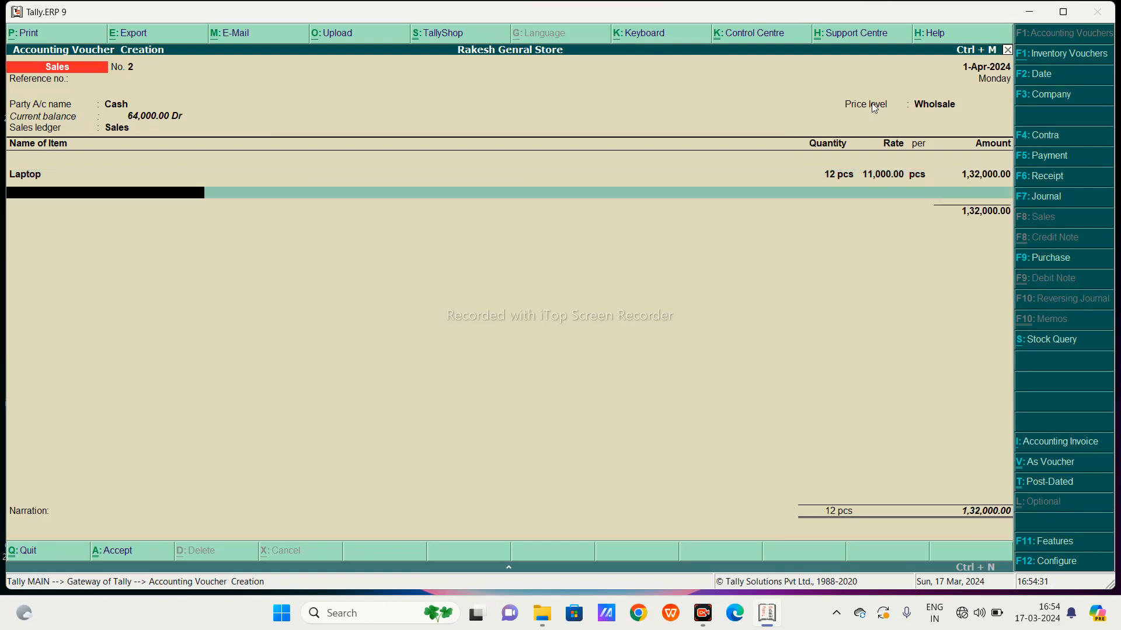
- Enable the separate discount column in invoices in the company's inventory features and save the setting
key("BackSpace")
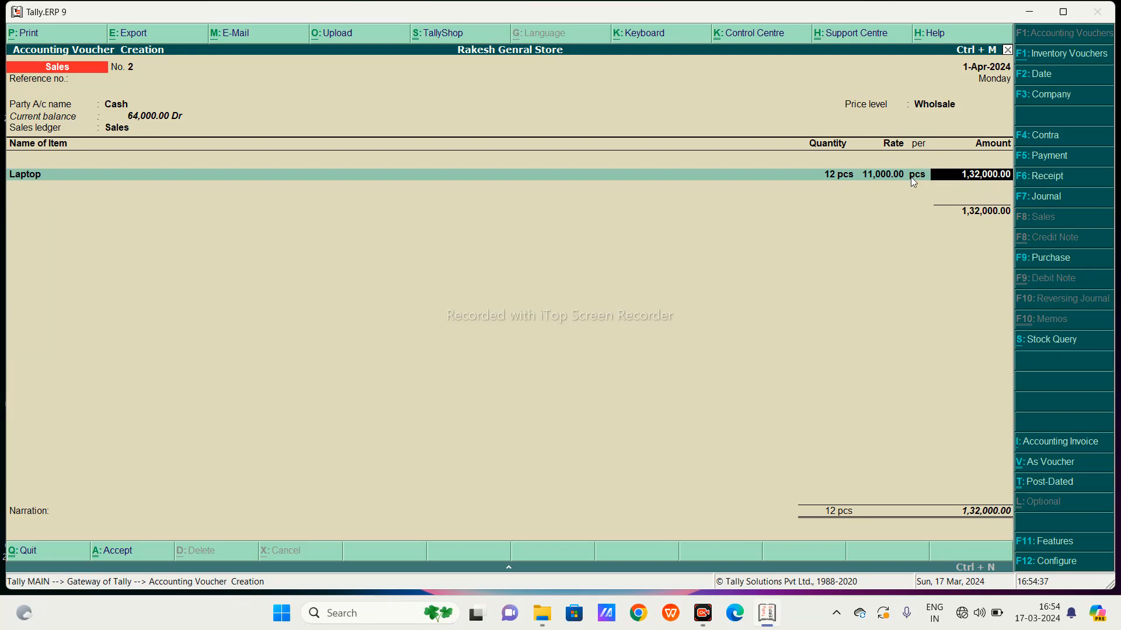
left_click(1057, 540)
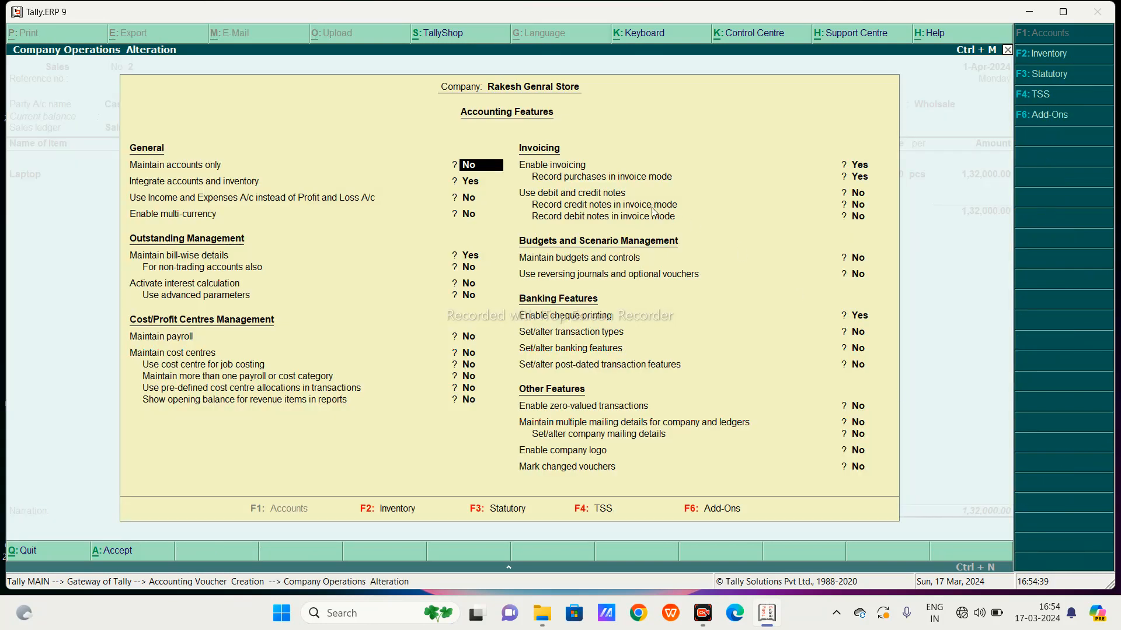
left_click(1051, 53)
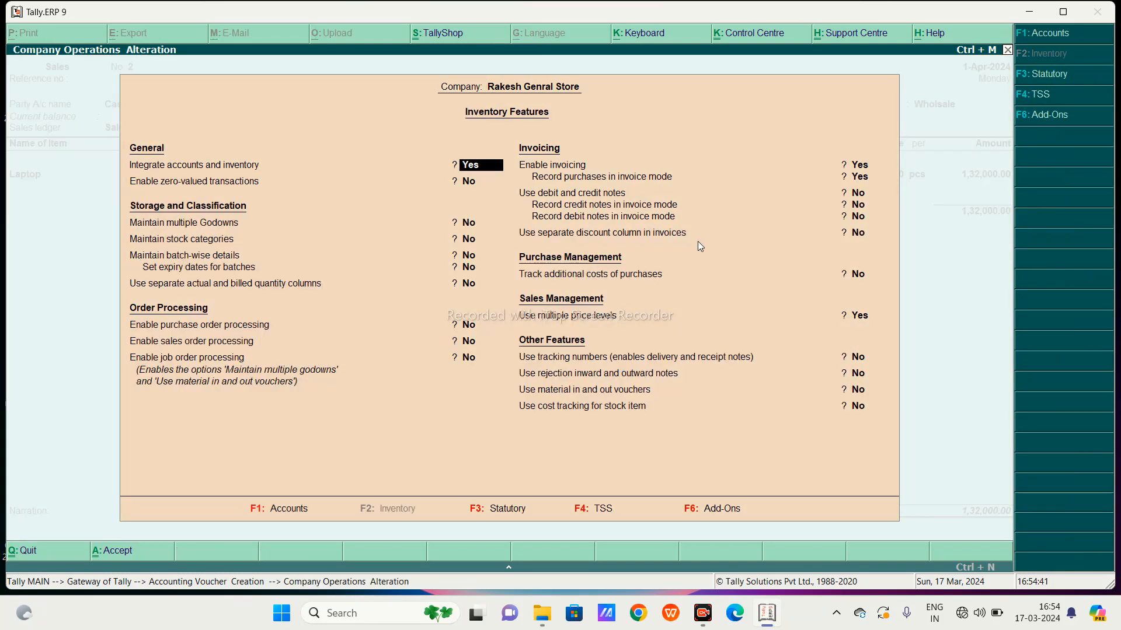
left_click(869, 236)
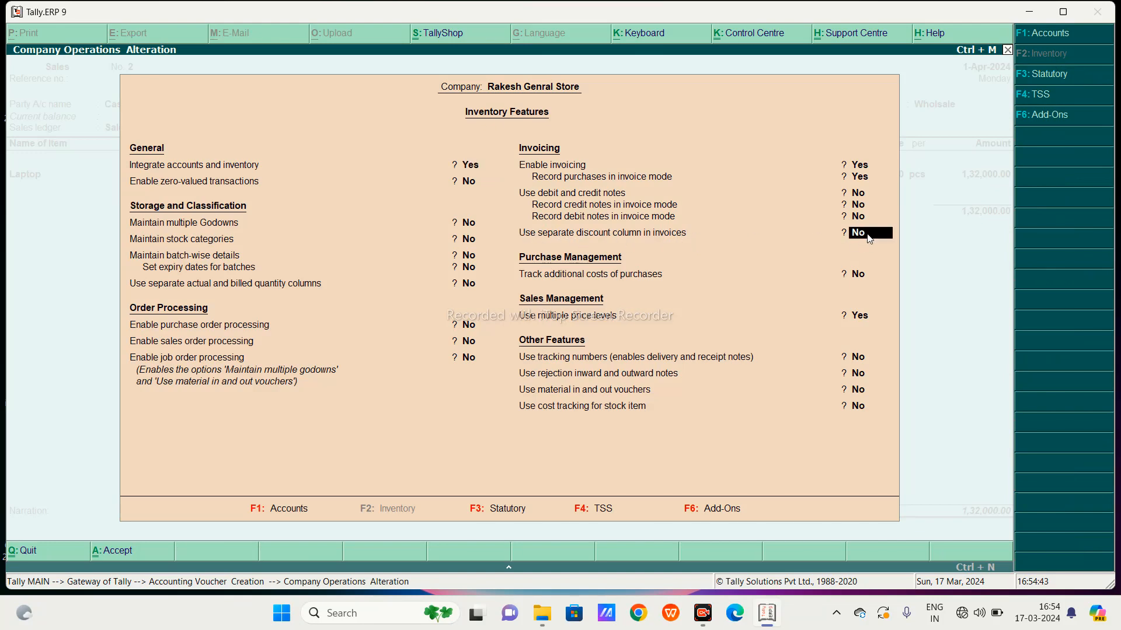
type("y")
key("Return")
key("ctrl+a")
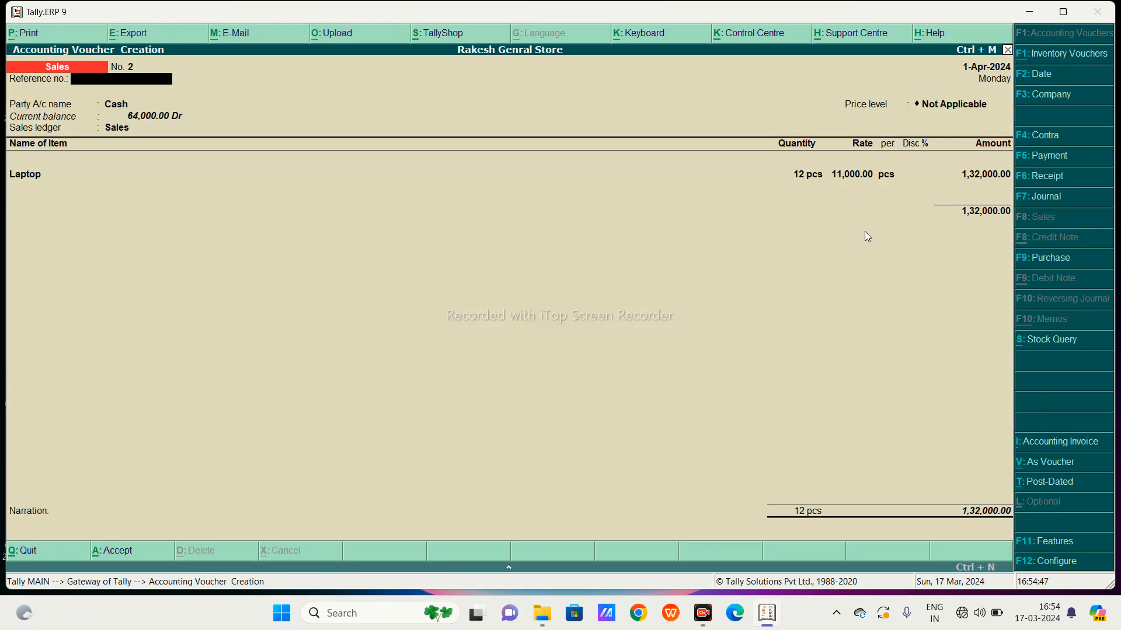
- Keep the Cash party's despatch, order and buyer details with state Uttar Pradesh, and return to the voucher's Laptop line
key("Return")
key("Return")
key("Return")
key("Return")
key("Return")
key("Return")
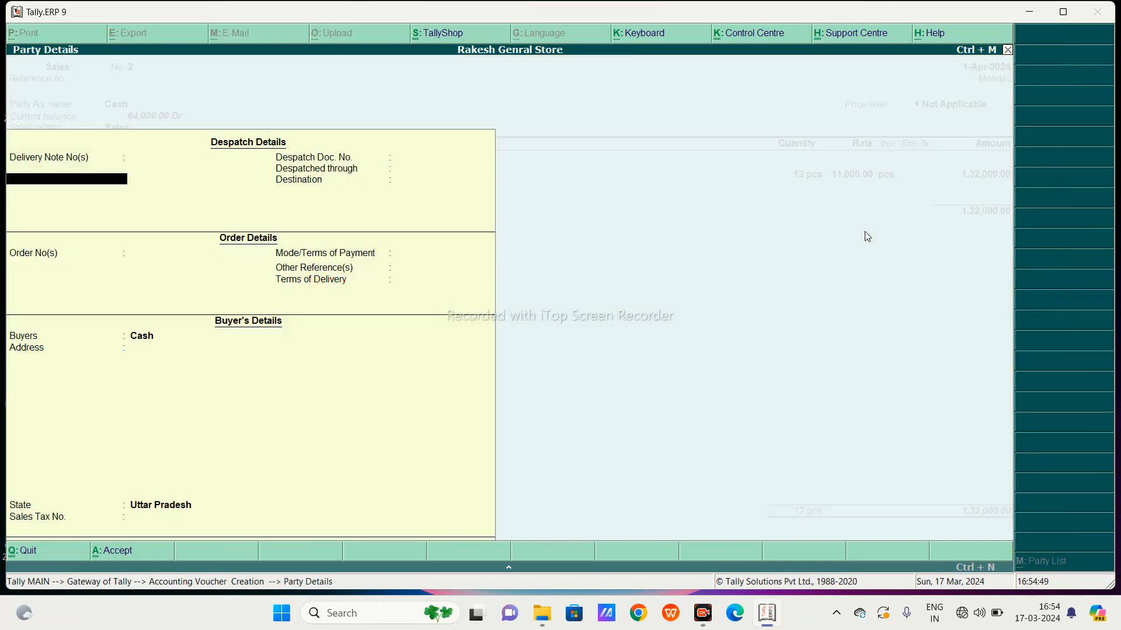
key("Return")
key("Return")
key("Return")
key("Return")
key("Return")
key("Return")
key("Return")
key("Return")
key("Return")
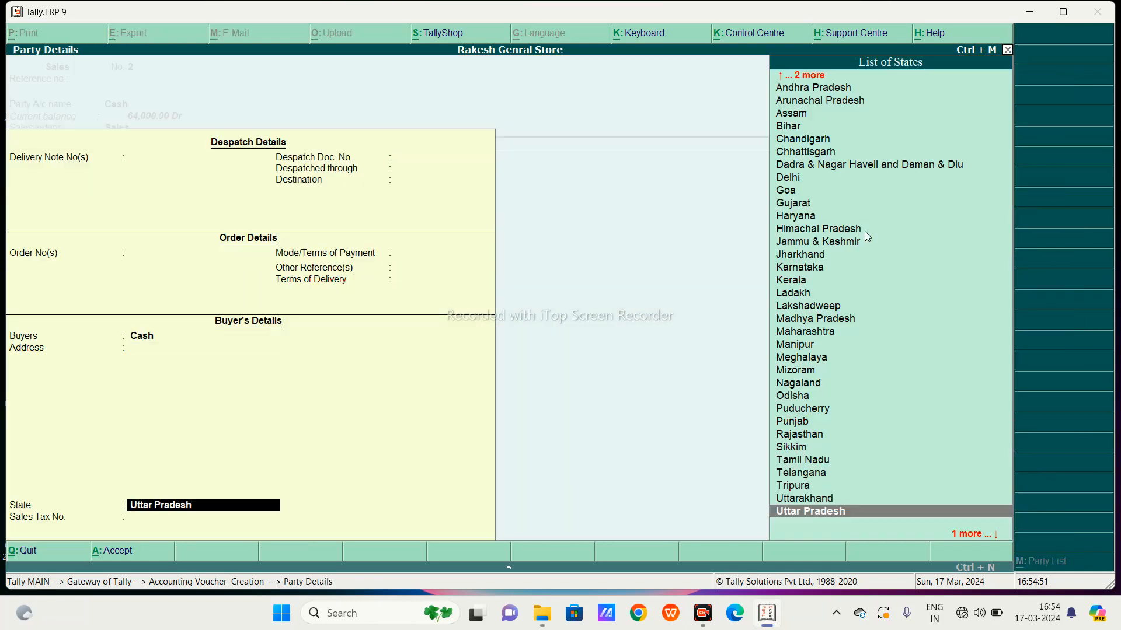
key("Return")
key("Return")
key("Return")
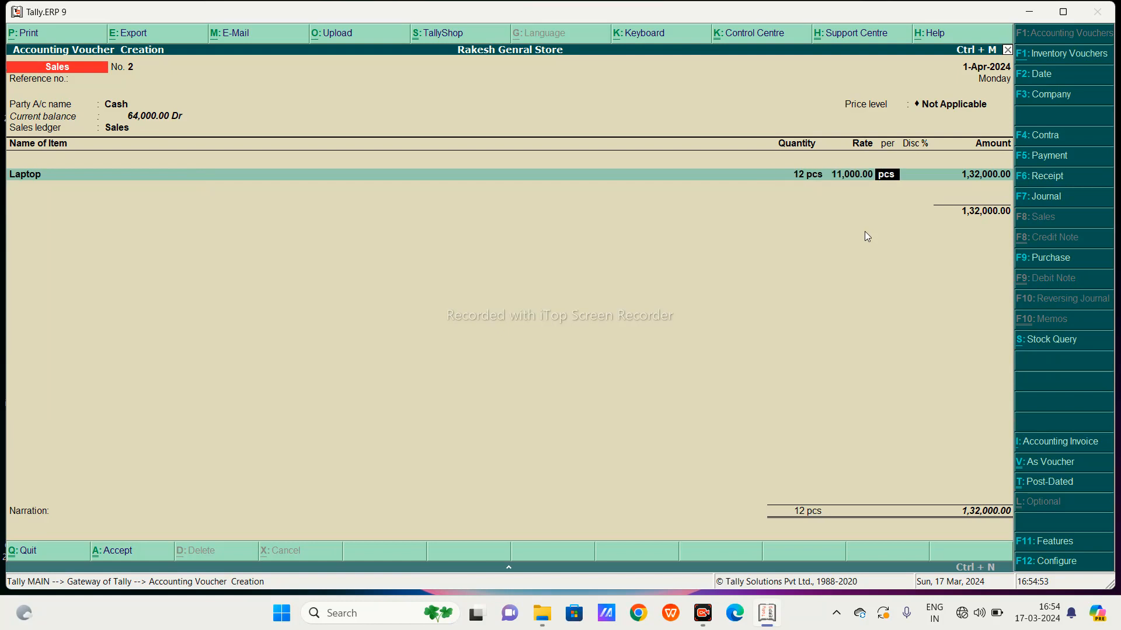
- Review the quantity, rate, unit and discount fields of the Laptop line in the sales voucher
key("Return")
key("BackSpace")
key("BackSpace")
key("BackSpace")
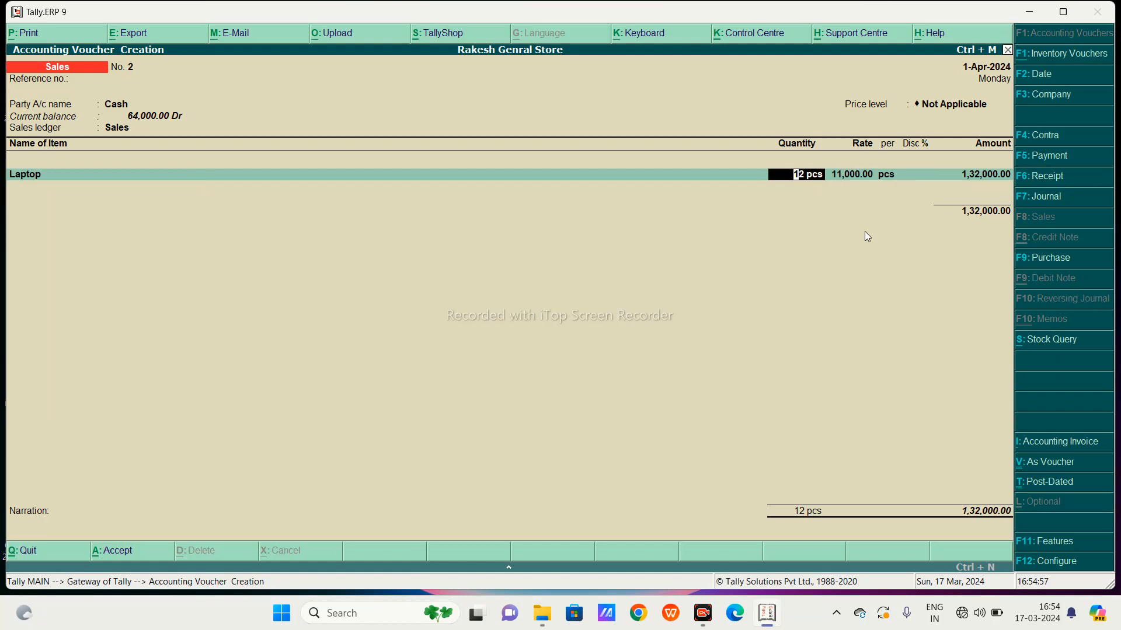
key("Return")
key("Return")
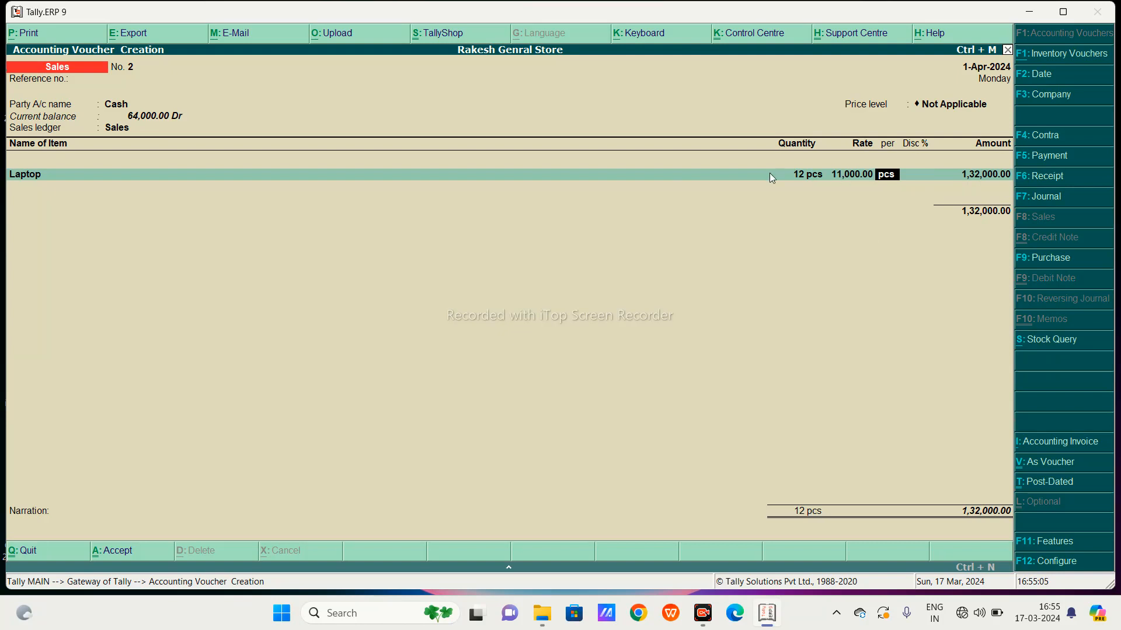
key("Return")
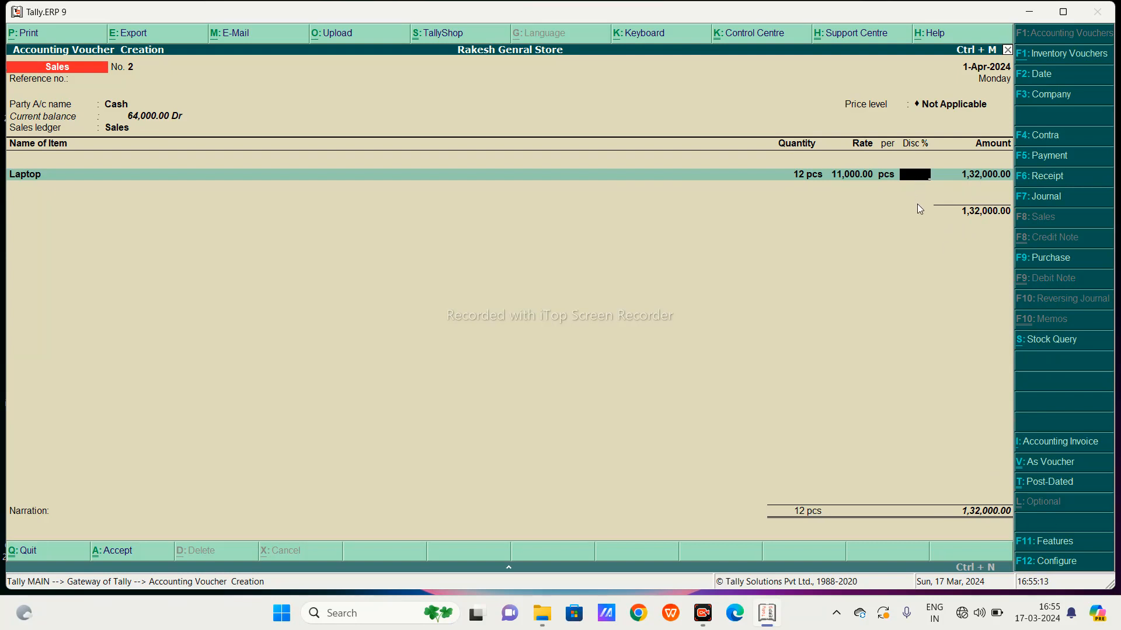
- Change the sales voucher's price level to Wholsale and apply its rate and discount to the 12 pcs Laptop line
key("BackSpace")
key("BackSpace")
key("BackSpace")
key("BackSpace")
key("BackSpace")
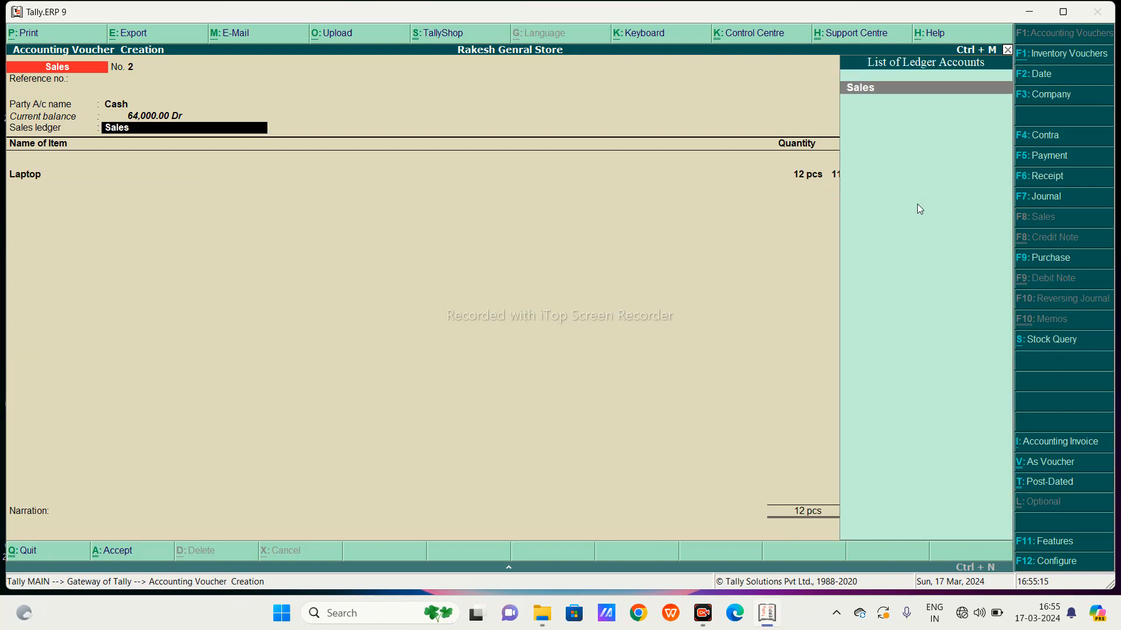
key("Return")
key("Down")
key("Down")
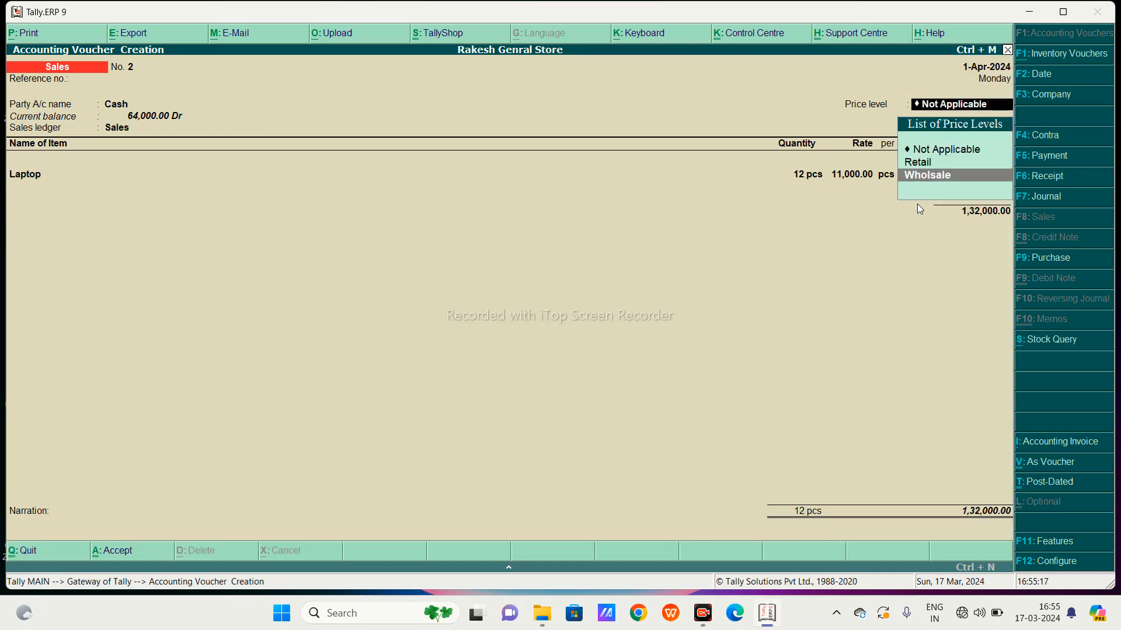
key("Return")
key("Return")
key("Return")
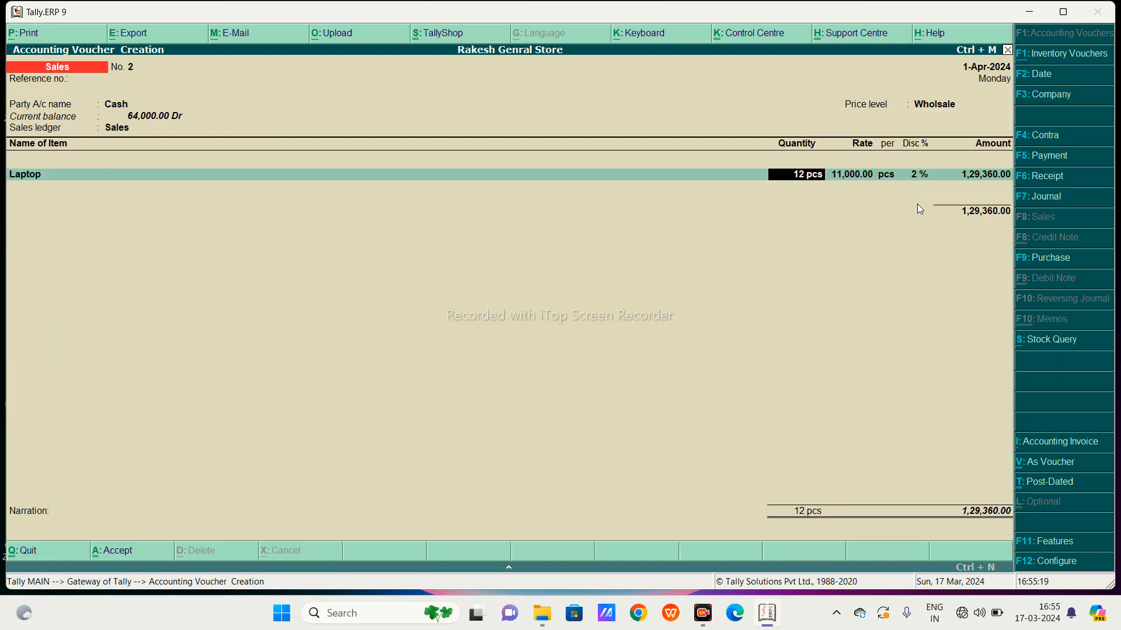
key("Return")
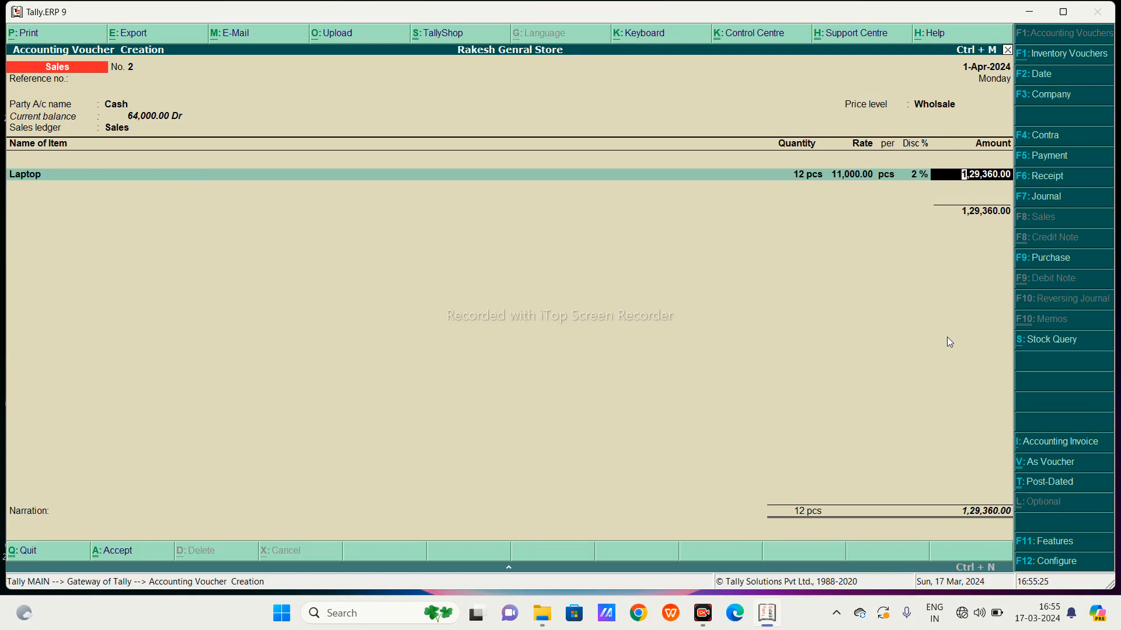
- Set the Laptop quantity in the sales voucher to 8 pcs with the price level's rate and discount
key("BackSpace")
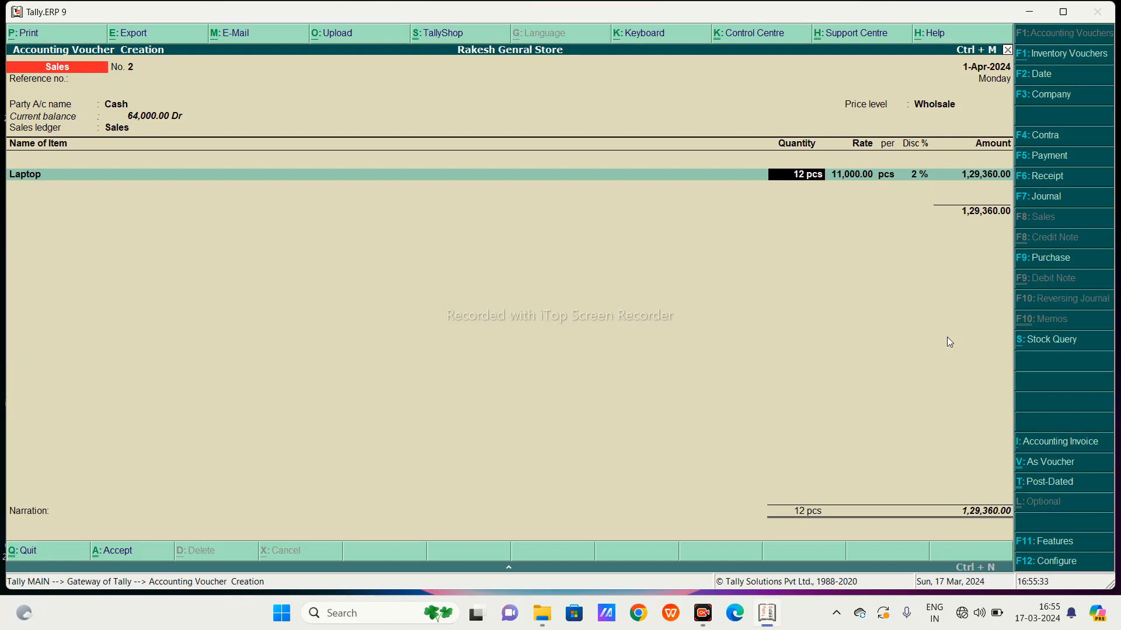
type("8")
key("Return")
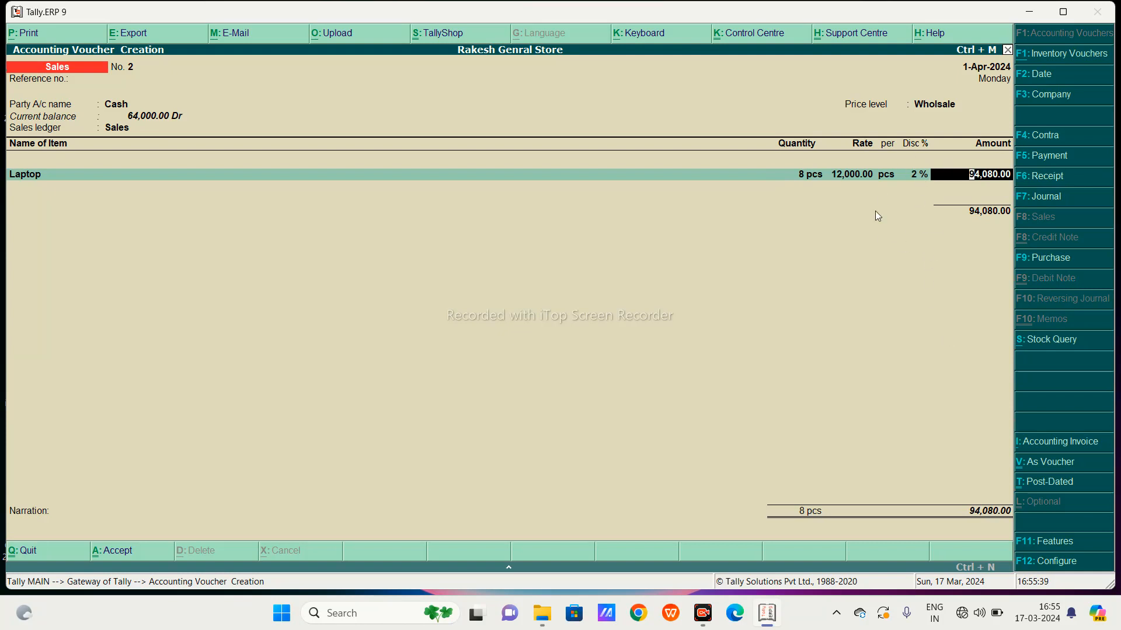
- Change the Laptop quantity in the sales voucher to 4 pcs and accept the resulting rate and amount
key("BackSpace")
type("4")
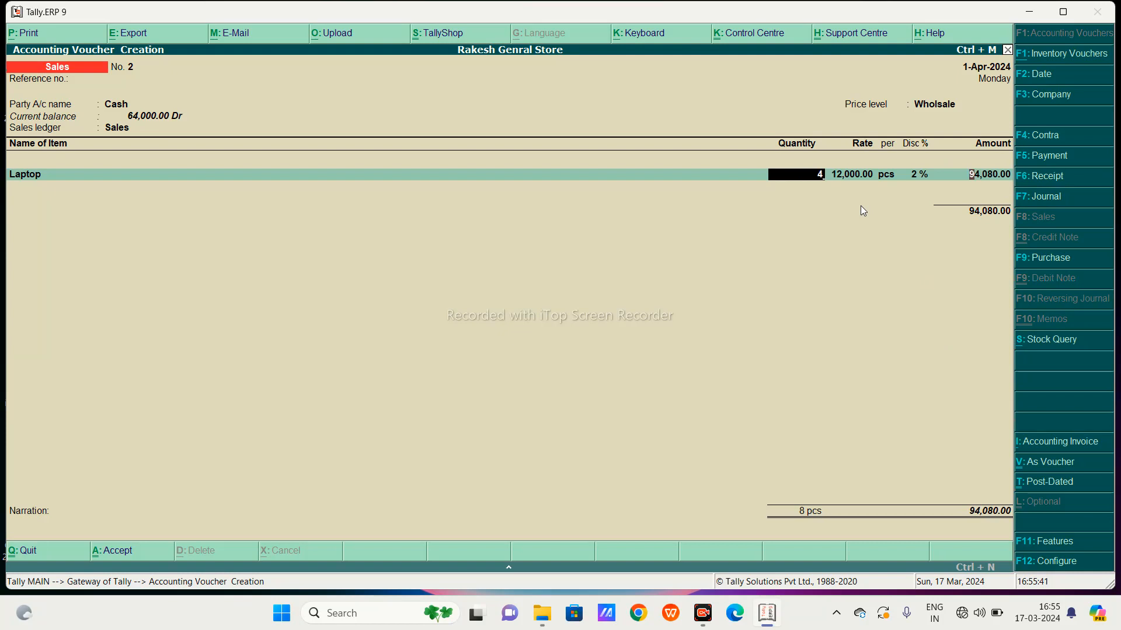
key("Return")
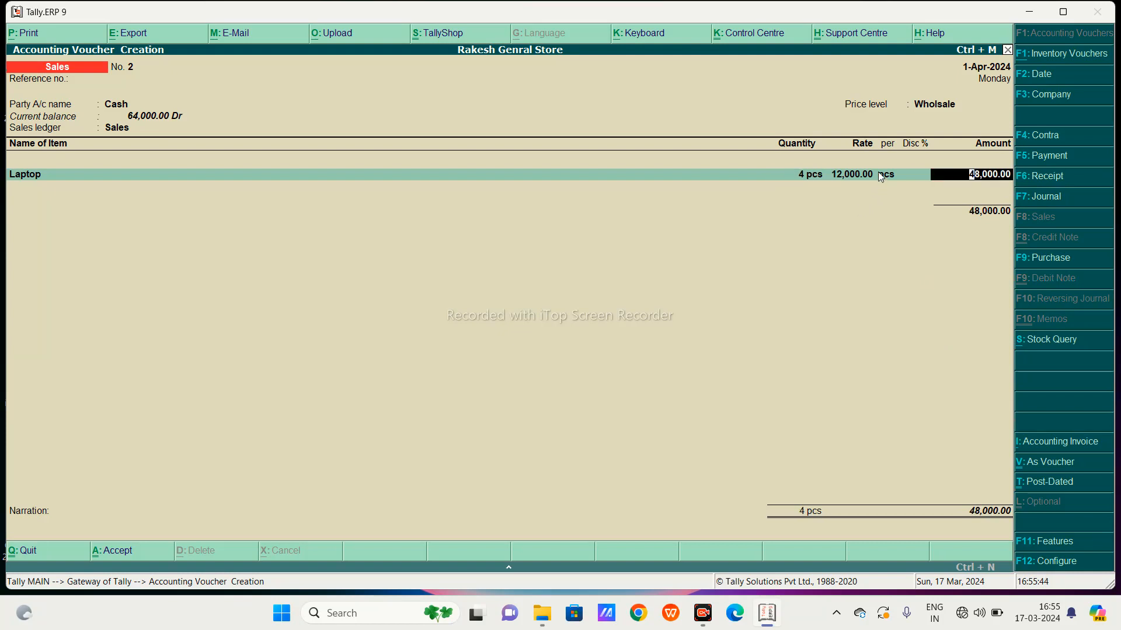
key("Return")
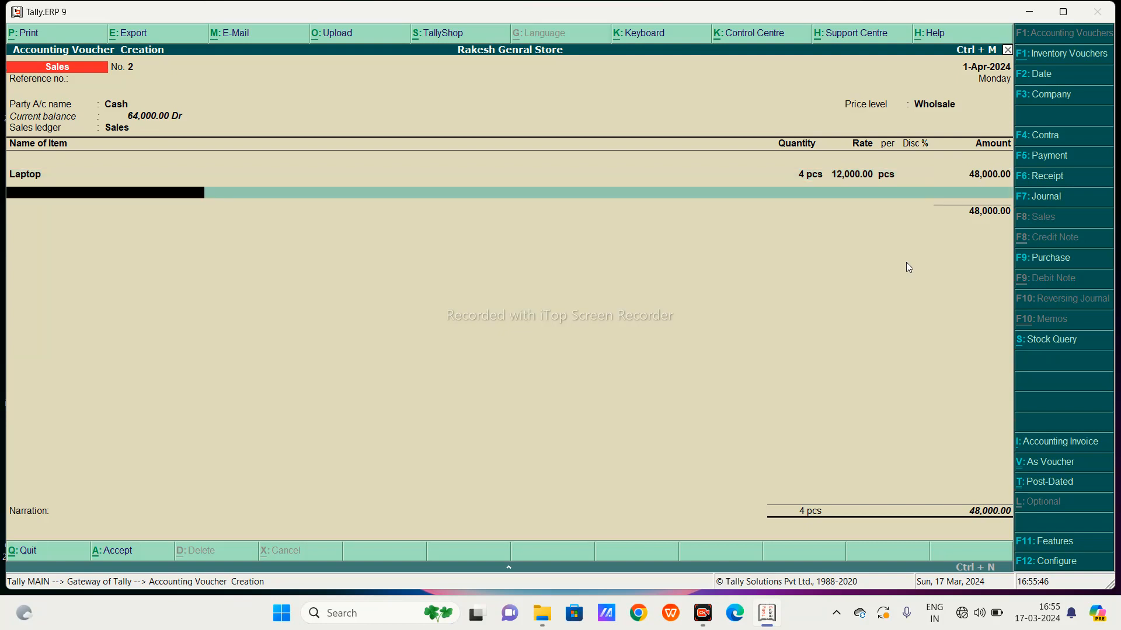
- End the item list, leave the narration empty and save the sales voucher
key("Return")
key("Return")
key("Return")
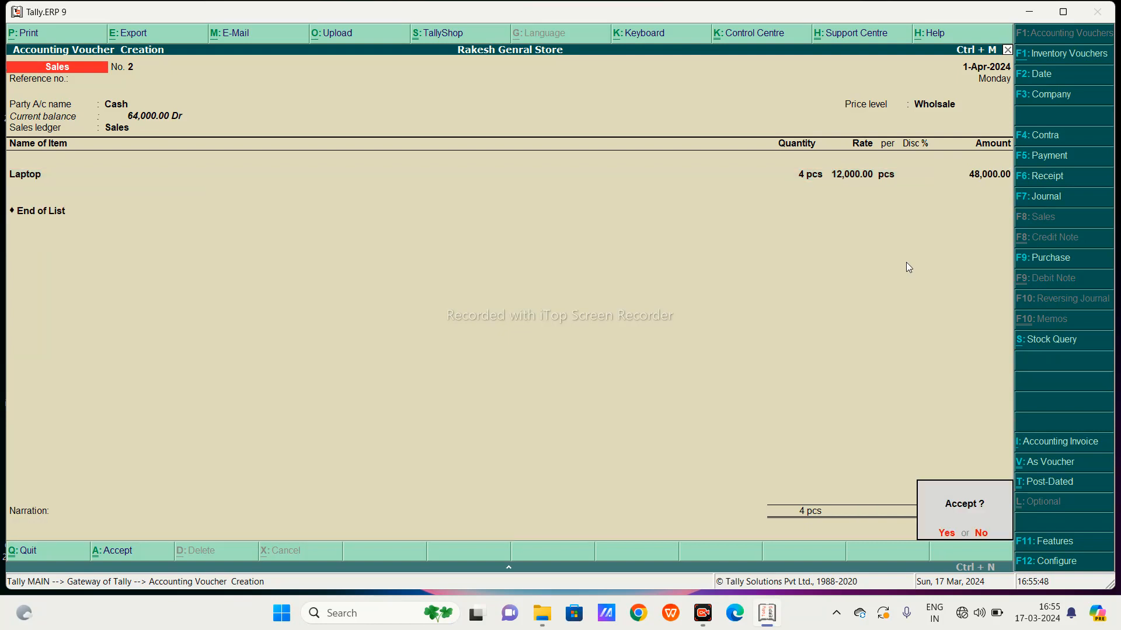
key("Return")
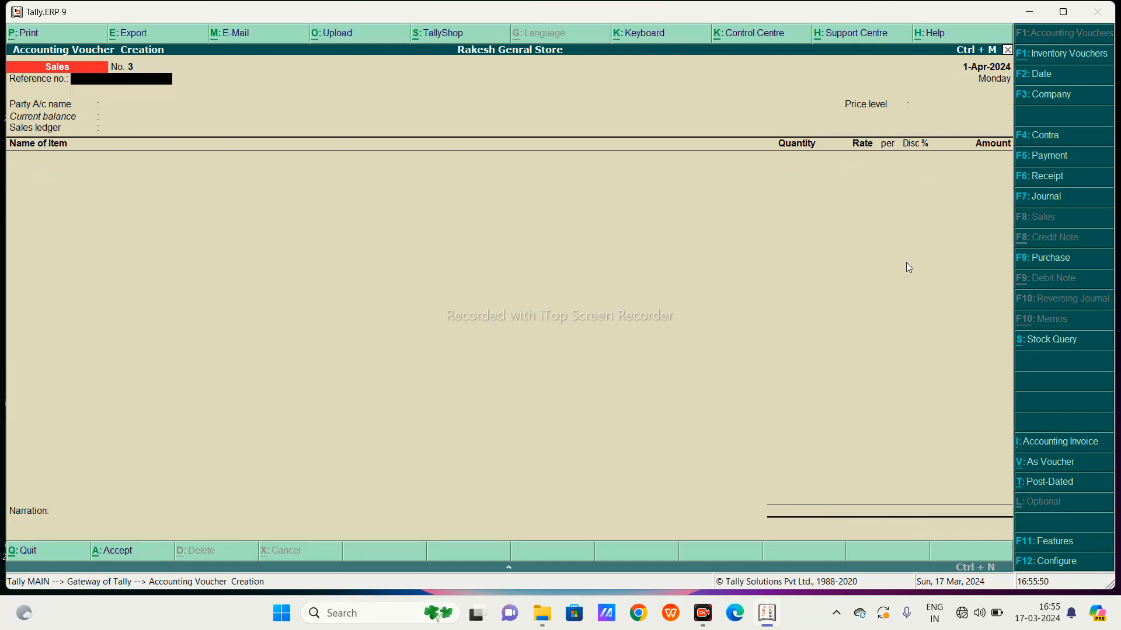